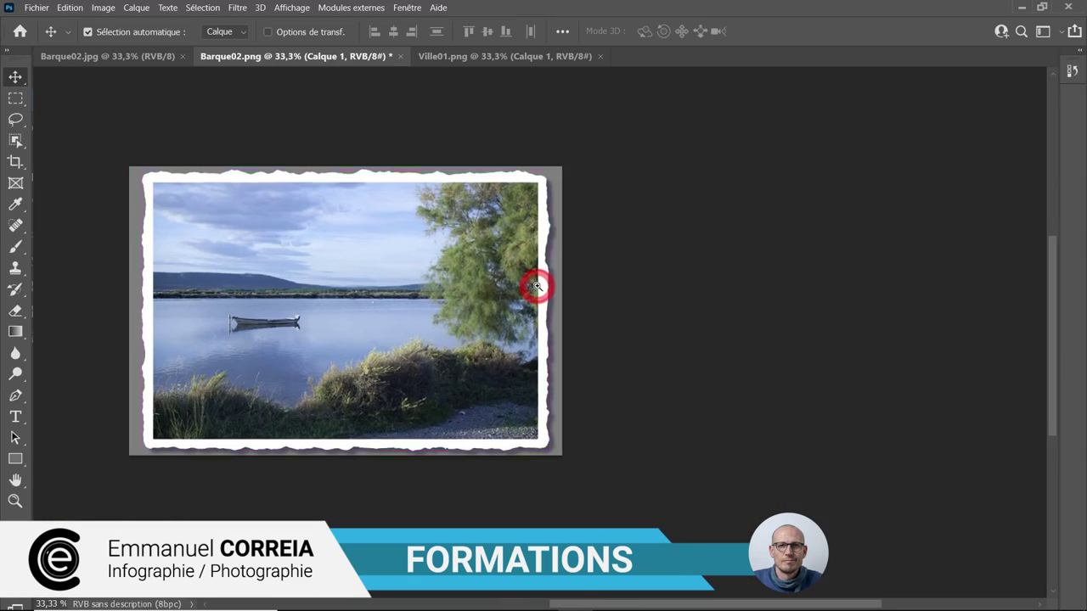
- Zoom and pan around the framed Barque02.png photo to inspect its torn edge
click(563, 297)
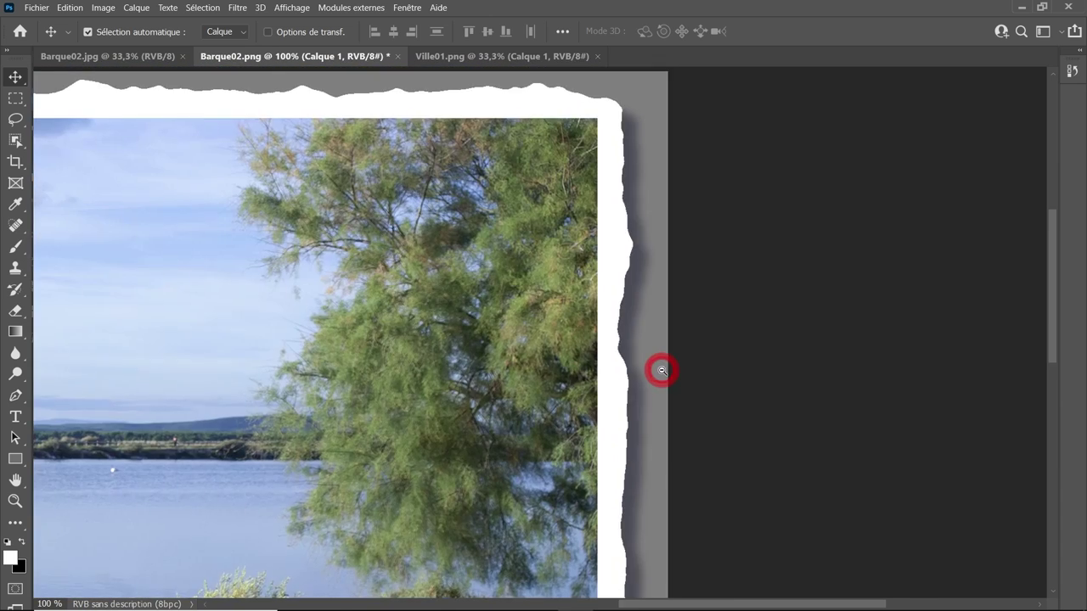
alt+click(662, 371)
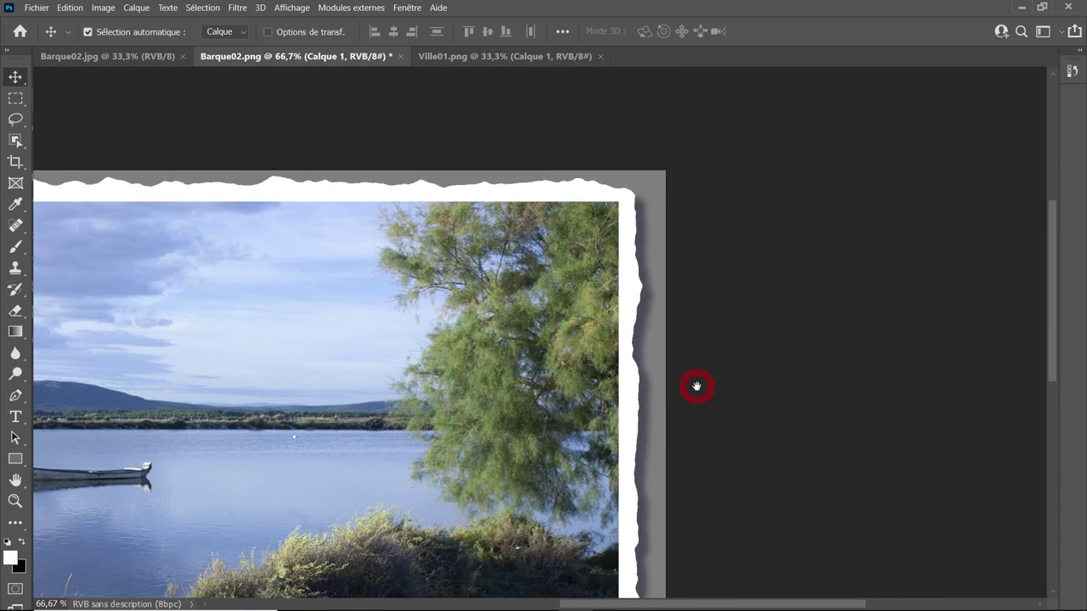
mouse_move(696, 383)
mouse_down()
mouse_move(832, 284)
mouse_move(985, 323)
mouse_up()
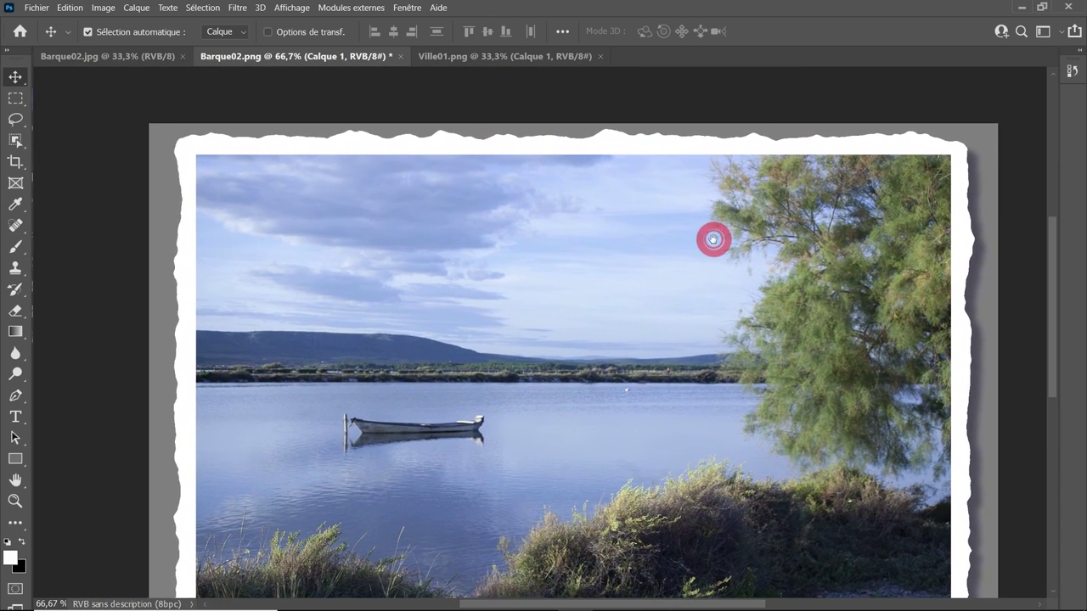
mouse_move(691, 252)
mouse_down()
mouse_move(620, 285)
mouse_move(515, 243)
mouse_move(459, 150)
mouse_move(463, 262)
mouse_move(515, 235)
mouse_move(735, 232)
mouse_move(743, 303)
mouse_up()
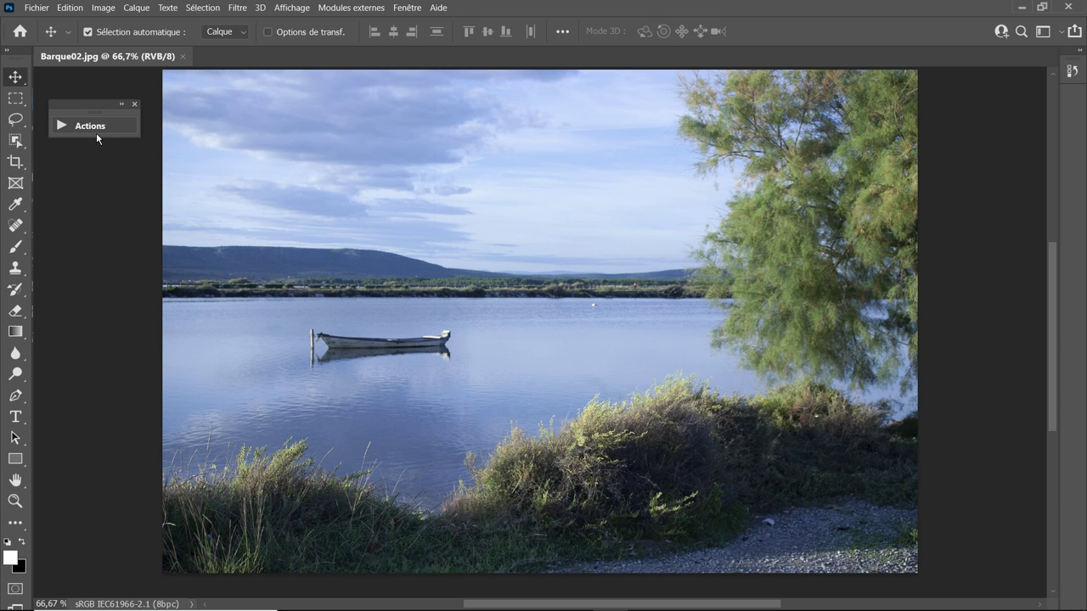
- Play the Cadre vieille photo action on Barque02.jpg and view the whole framed result
click(96, 129)
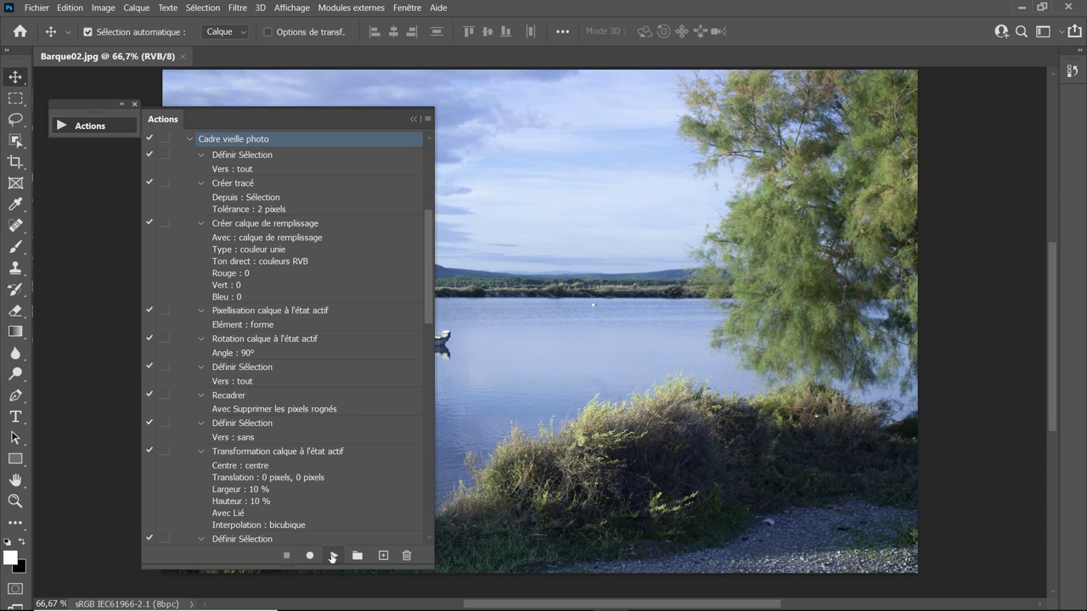
click(332, 556)
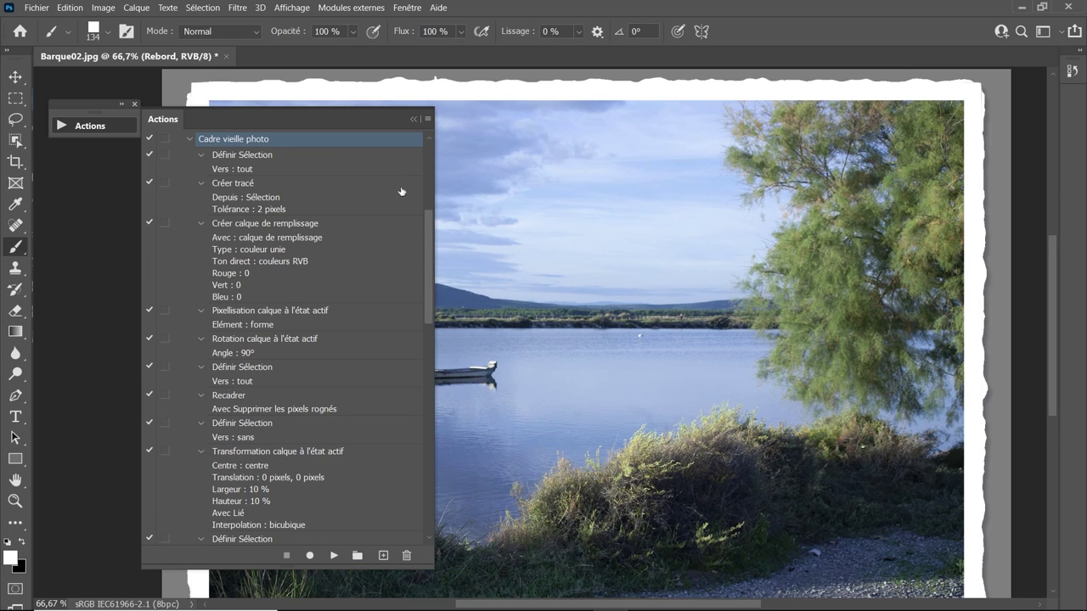
click(412, 121)
alt+click(497, 239)
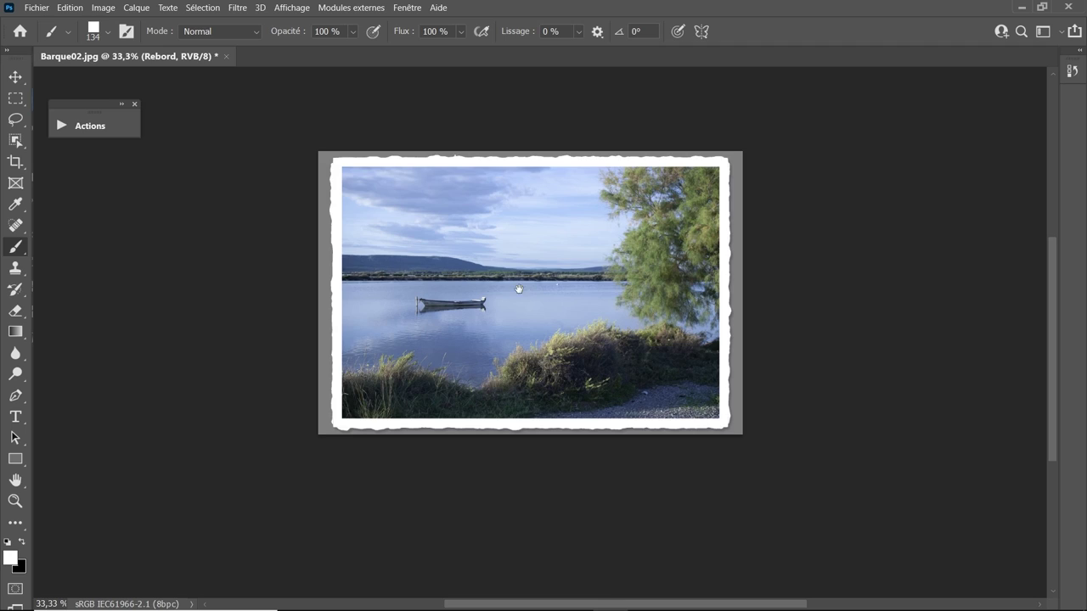
drag(500, 274, 610, 298)
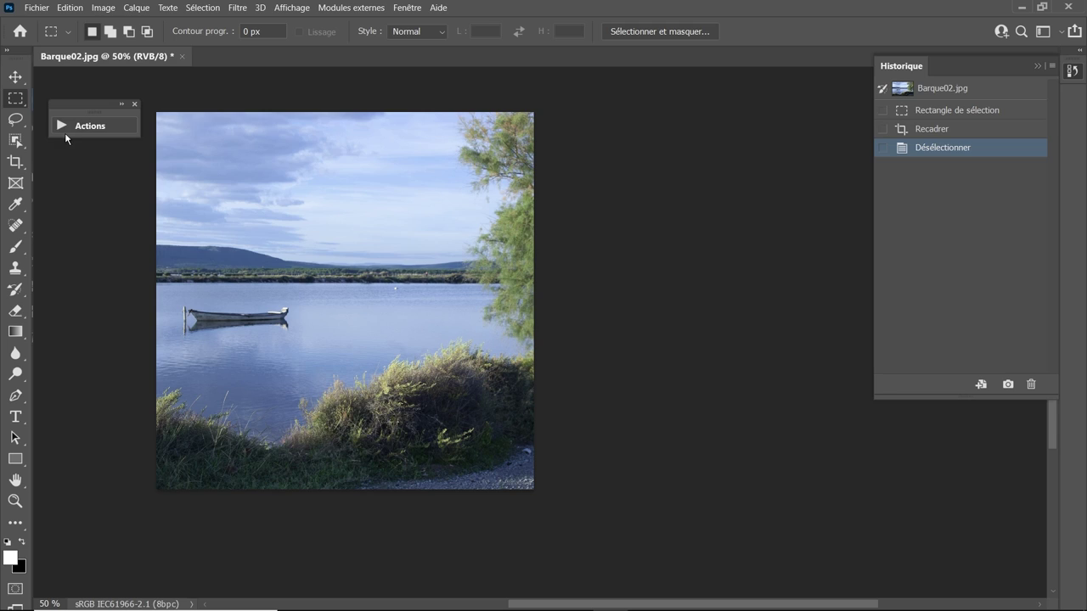
- Apply the frame action to the square crop, then revert to the original snapshot
click(76, 130)
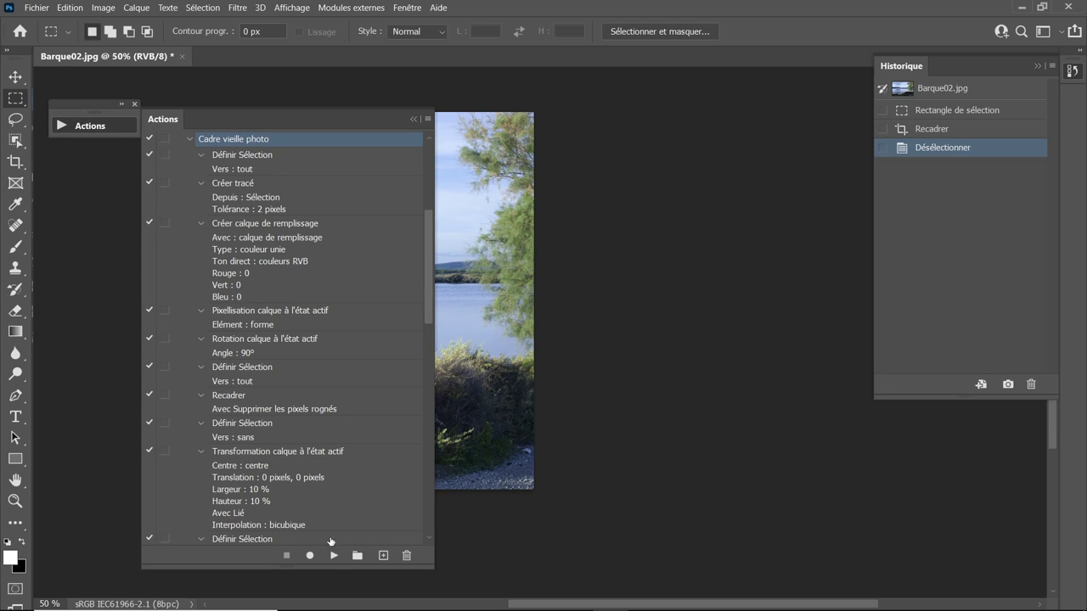
click(334, 555)
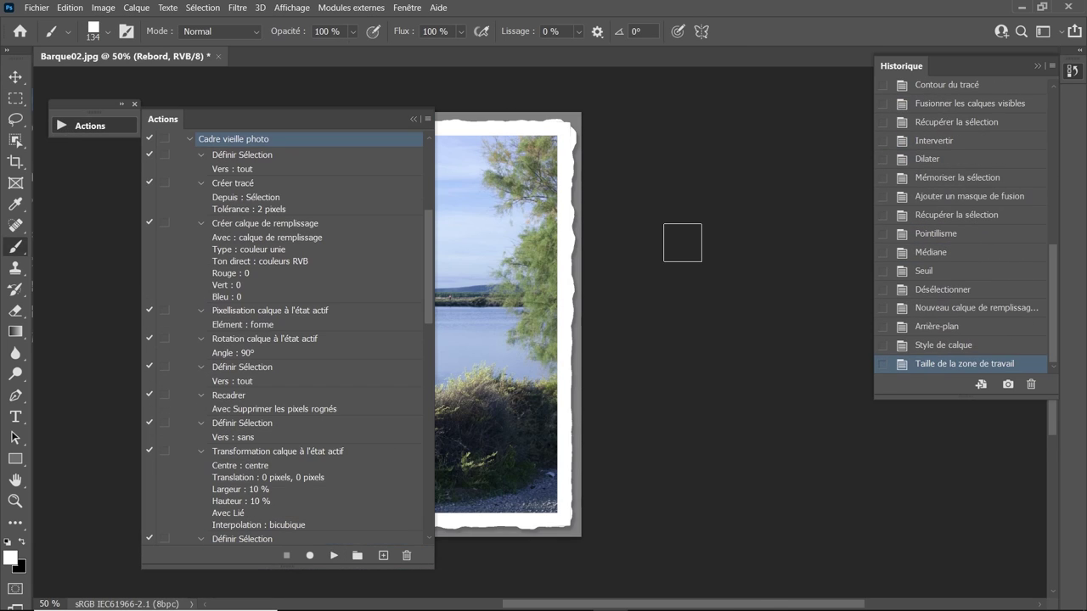
scroll(563, 232, down, 2)
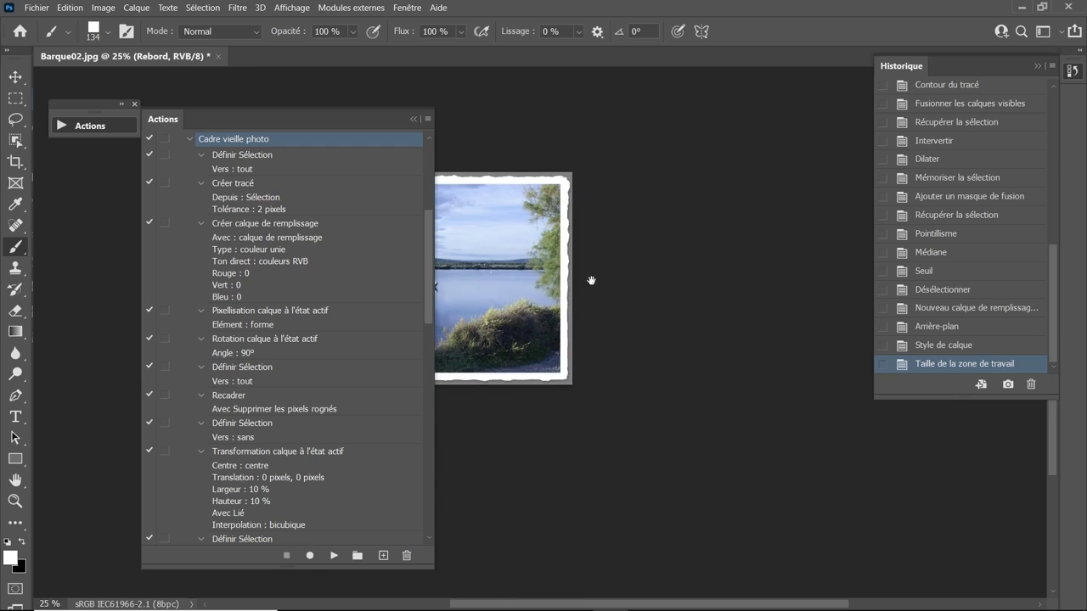
drag(591, 280, 679, 278)
drag(1057, 335, 1048, 127)
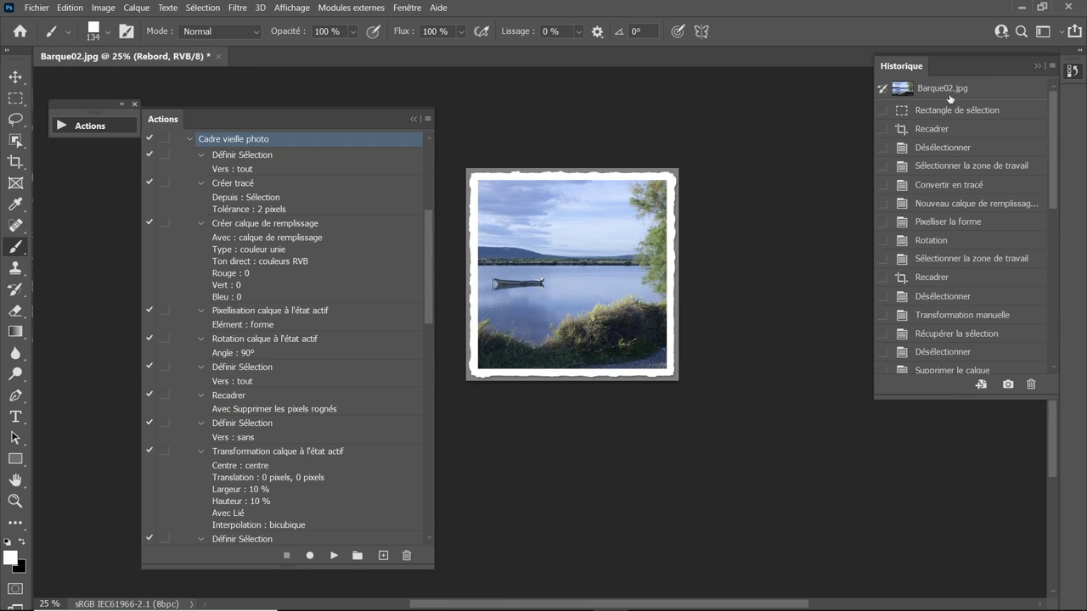
click(949, 93)
- Rotate the canvas 90° to portrait, apply the frame action, then revert the photo again
click(103, 7)
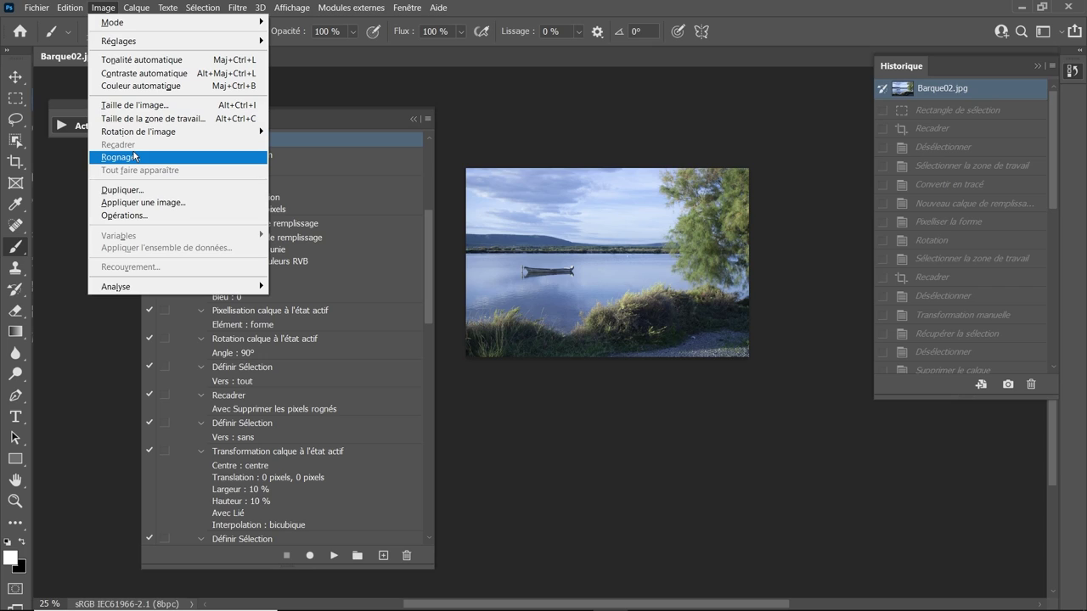
mouse_move(139, 131)
click(298, 146)
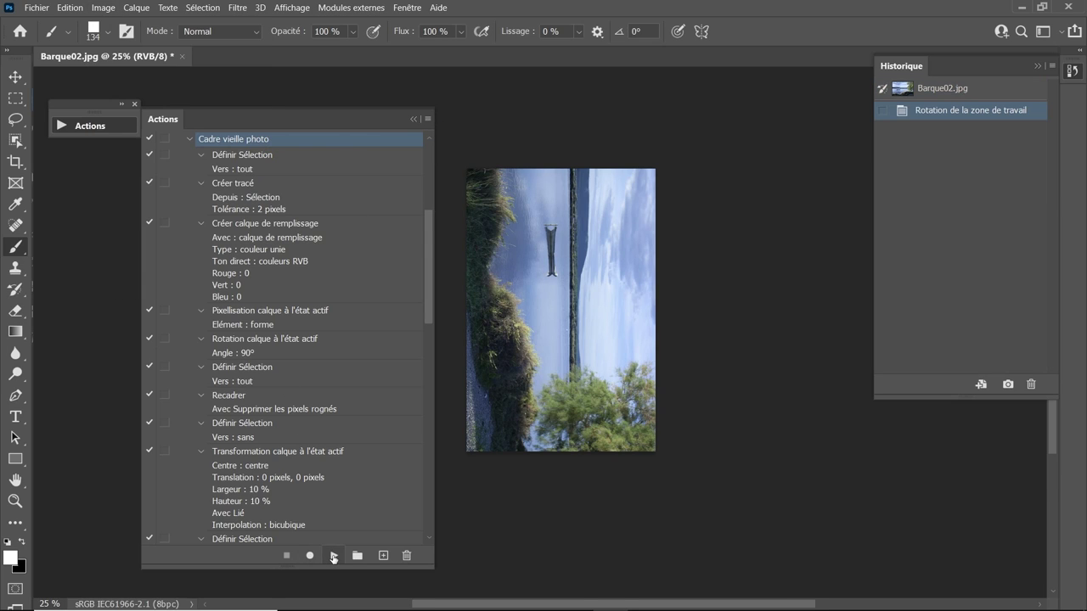
click(334, 555)
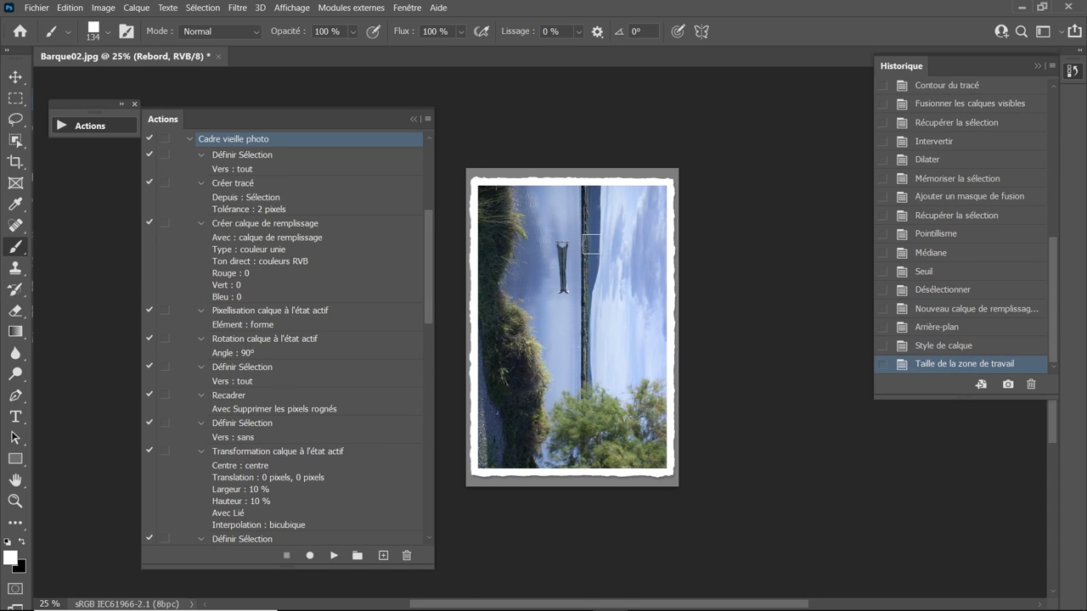
scroll(584, 242, up, 1)
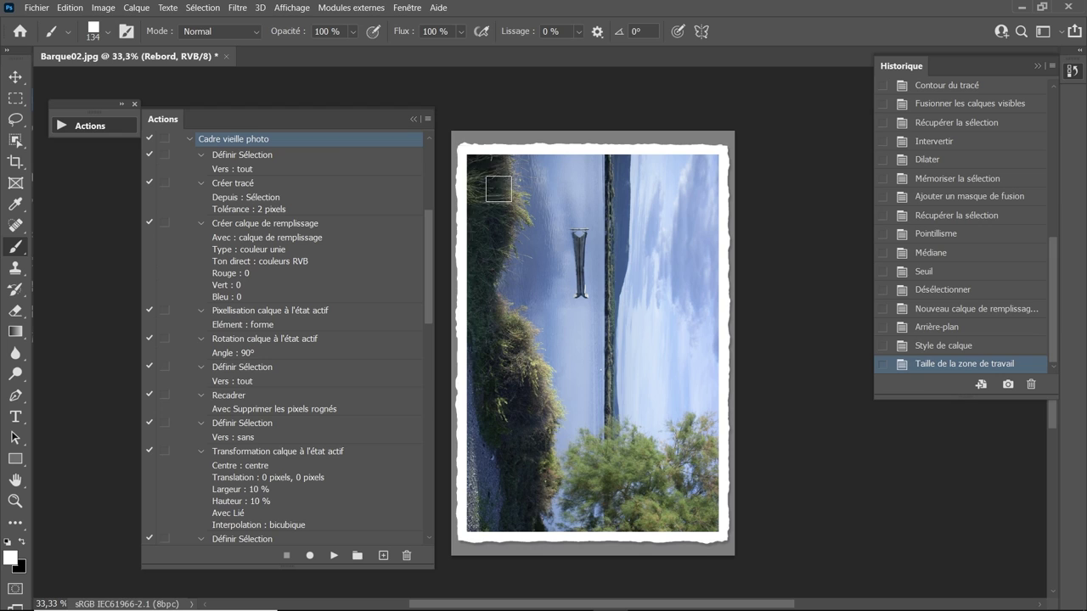
key(F12)
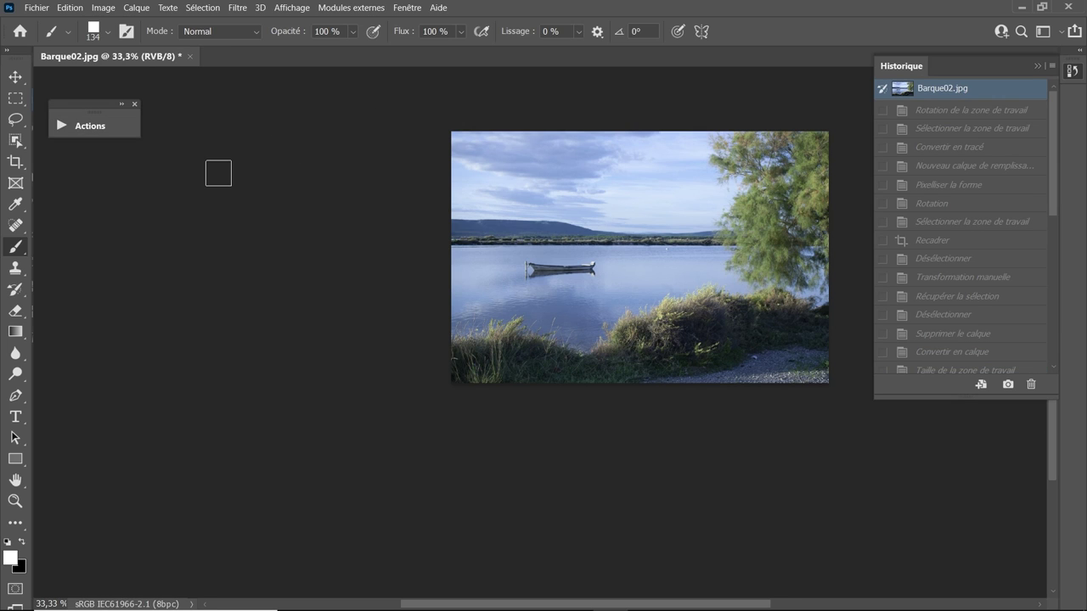
mouse_move(545, 239)
mouse_down()
mouse_move(388, 296)
mouse_move(453, 258)
mouse_up()
scroll(388, 301, up, 1)
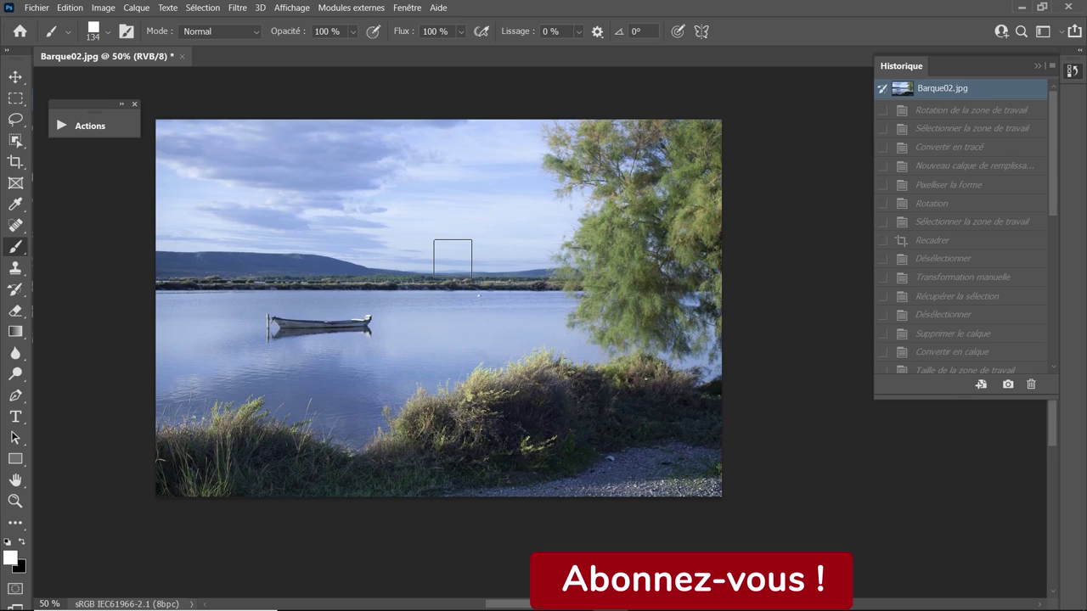
key(m)
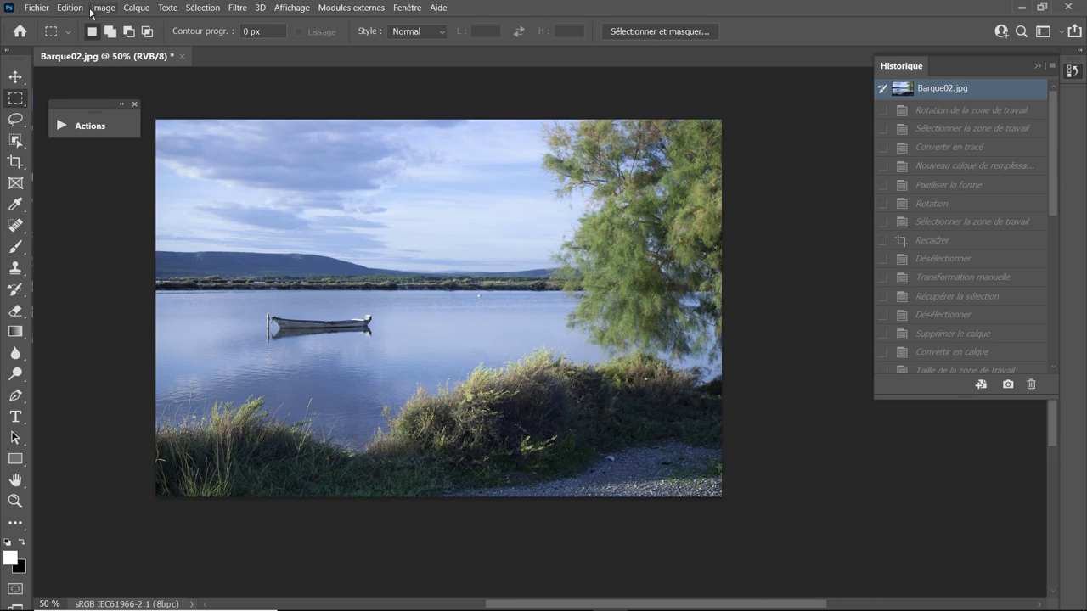
click(102, 9)
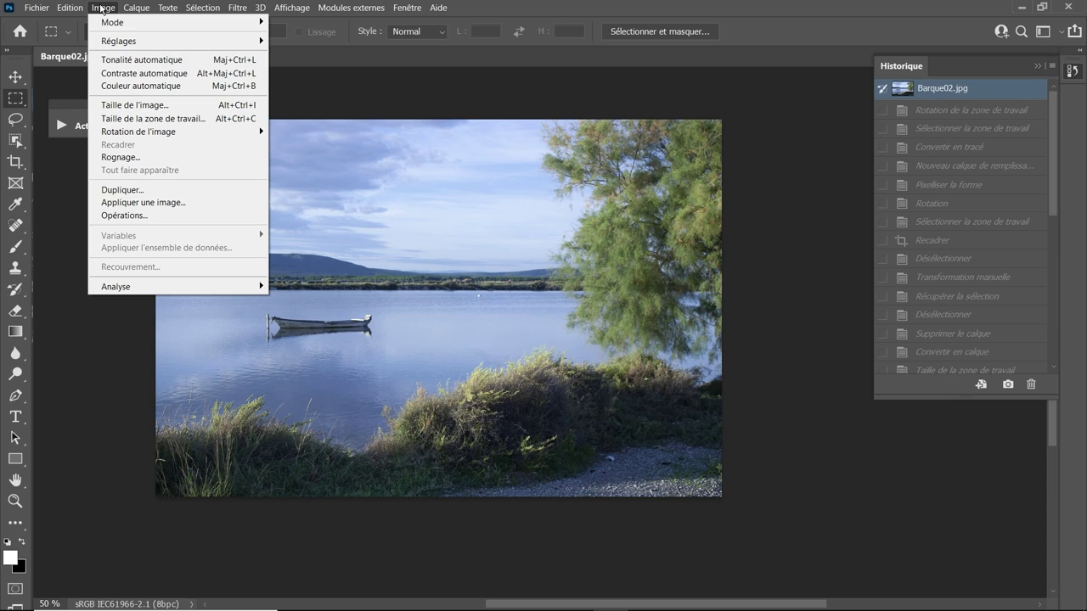
click(122, 105)
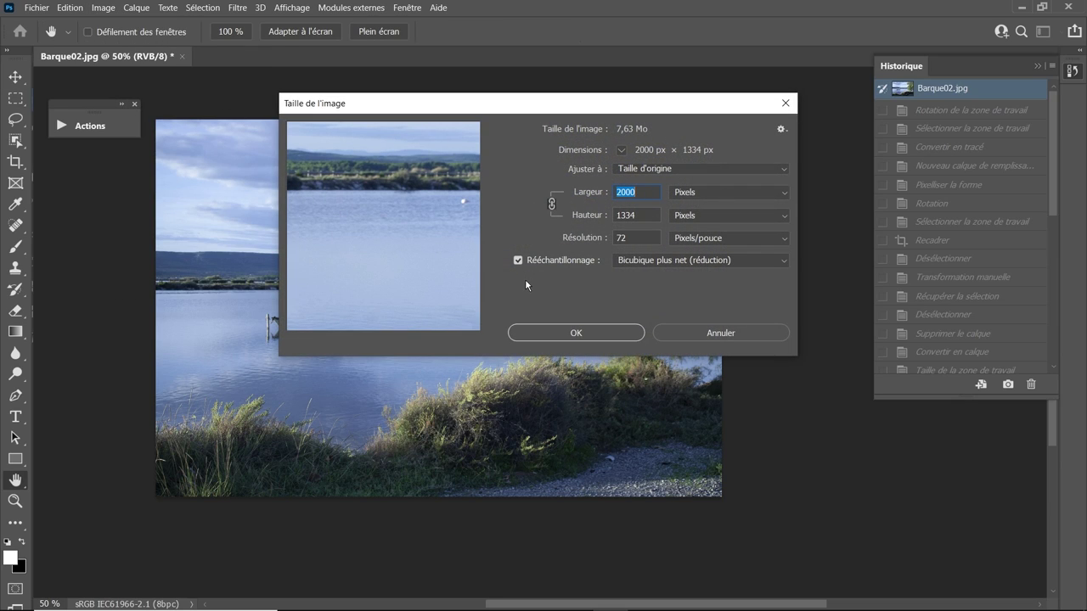
click(518, 260)
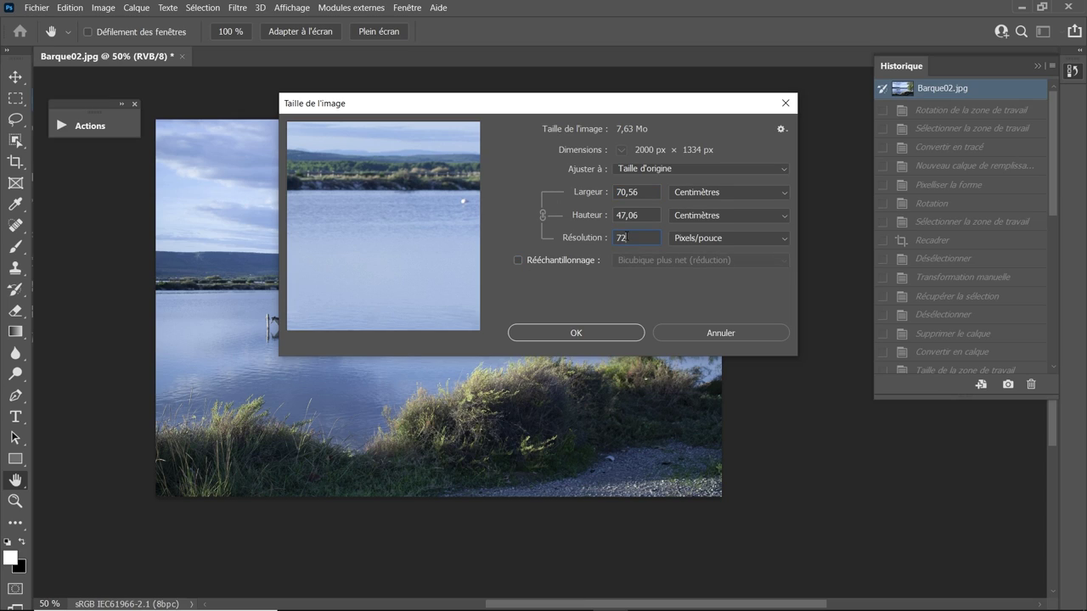
click(582, 239)
text(300)
click(517, 261)
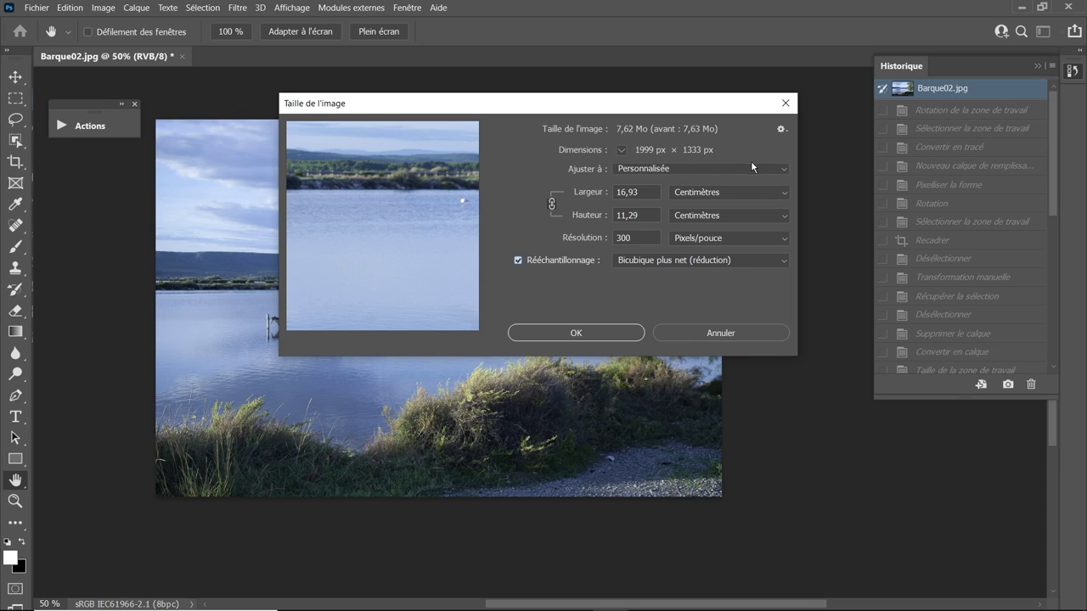
drag(573, 111, 620, 104)
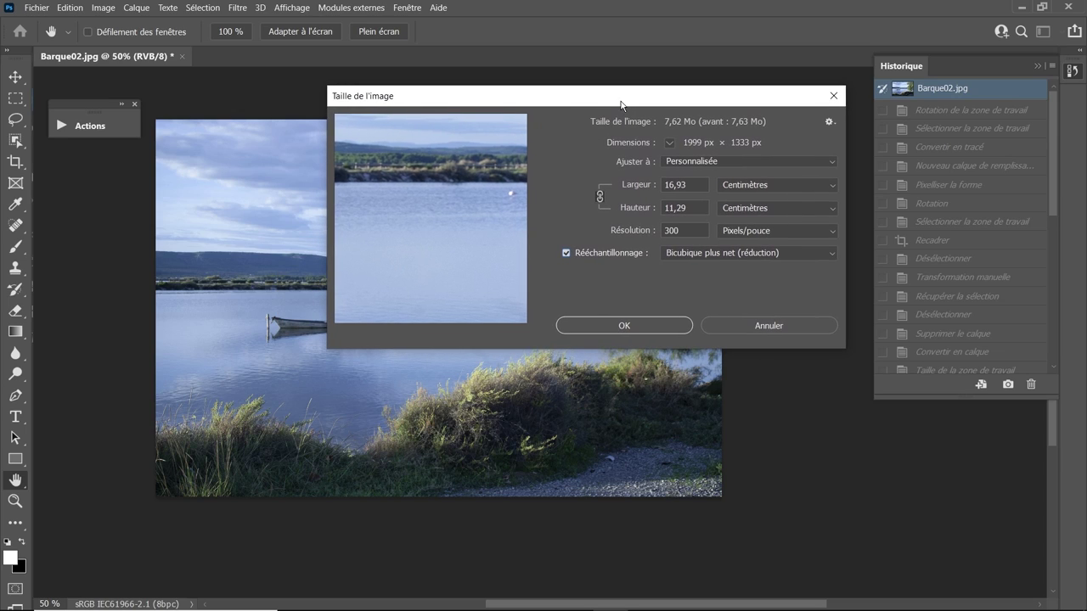
click(777, 321)
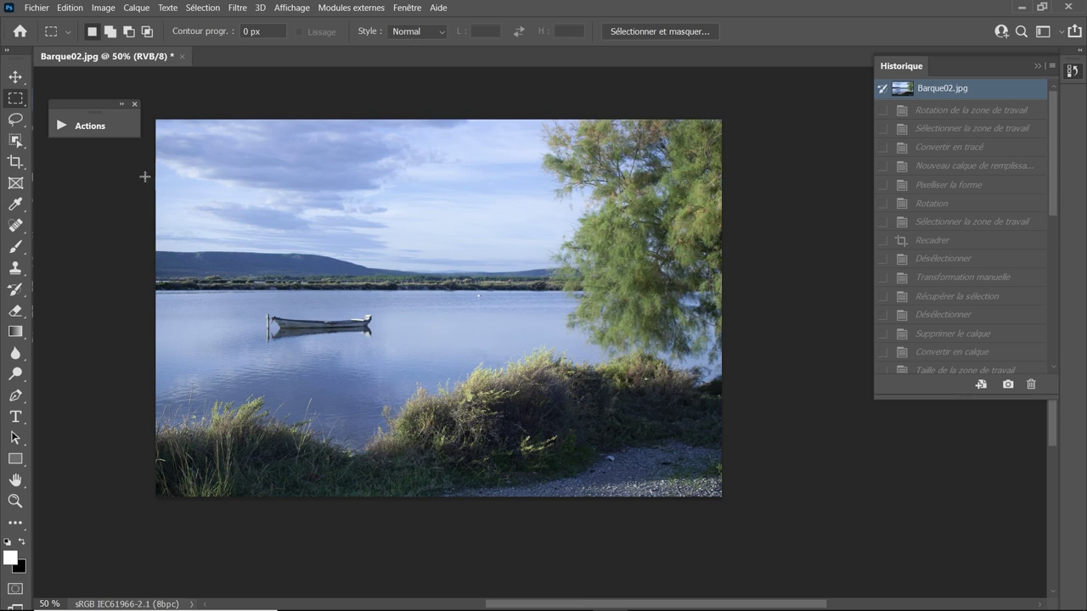
- Show the Actions panel, collapse Ensemble 1 and Actions par défaut, and shorten the panel
click(407, 7)
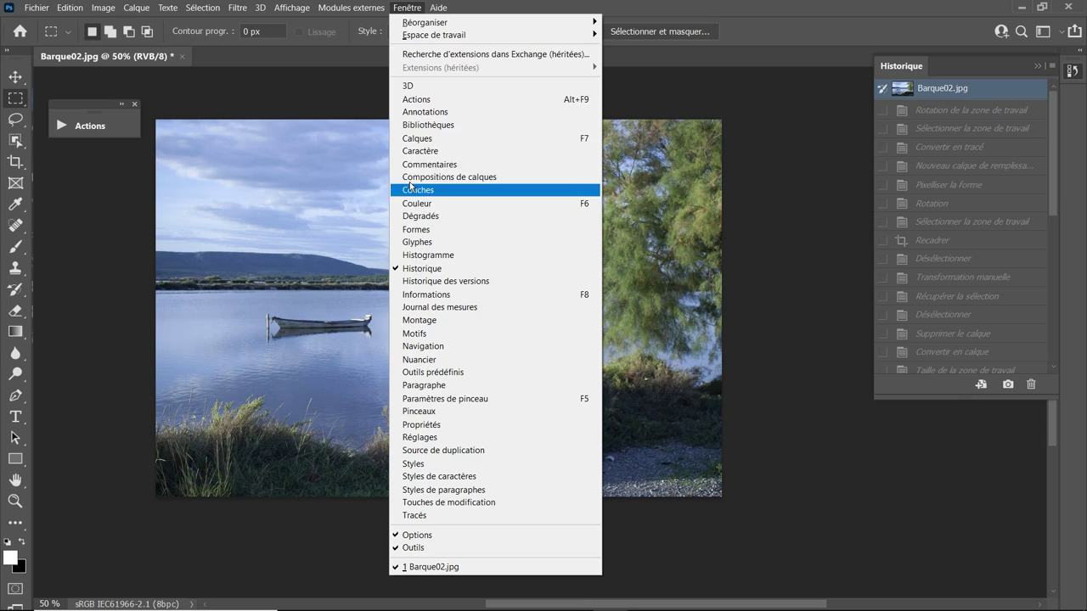
click(104, 127)
scroll(231, 179, up, 3)
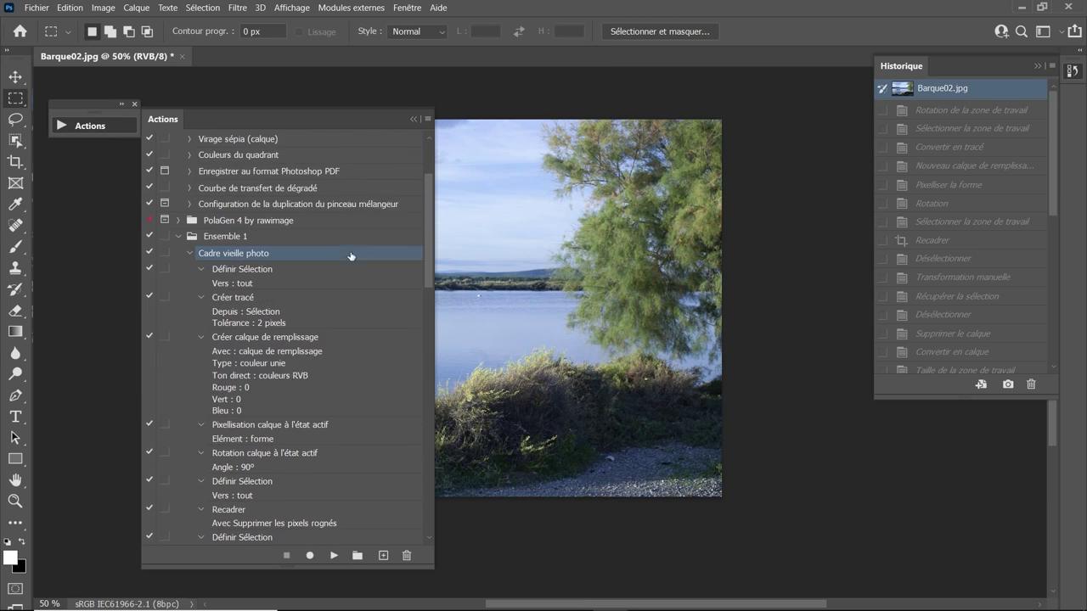
scroll(204, 255, up, 2)
click(179, 285)
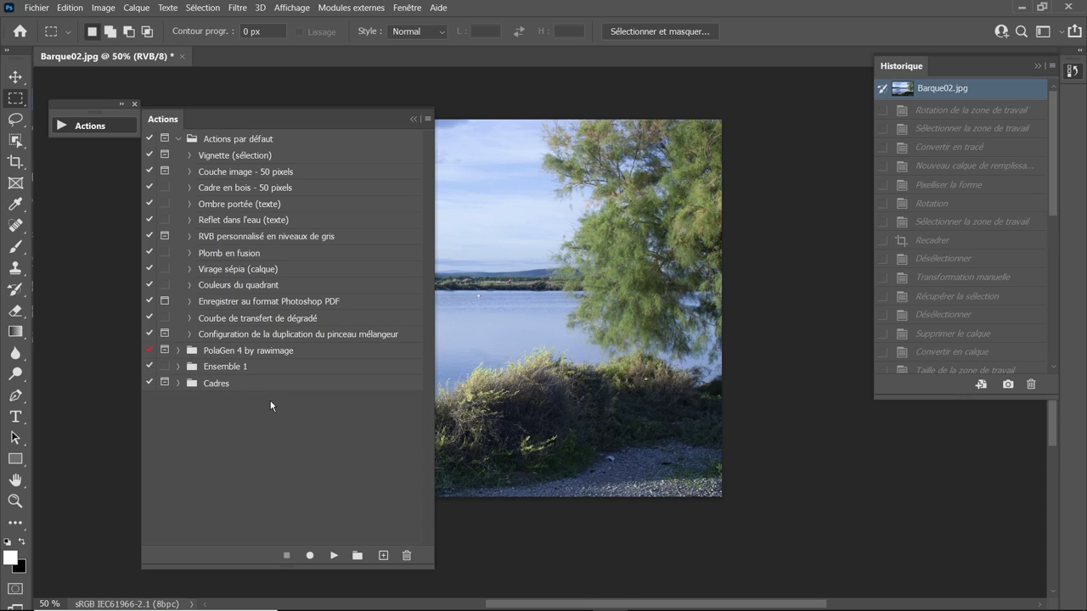
click(179, 140)
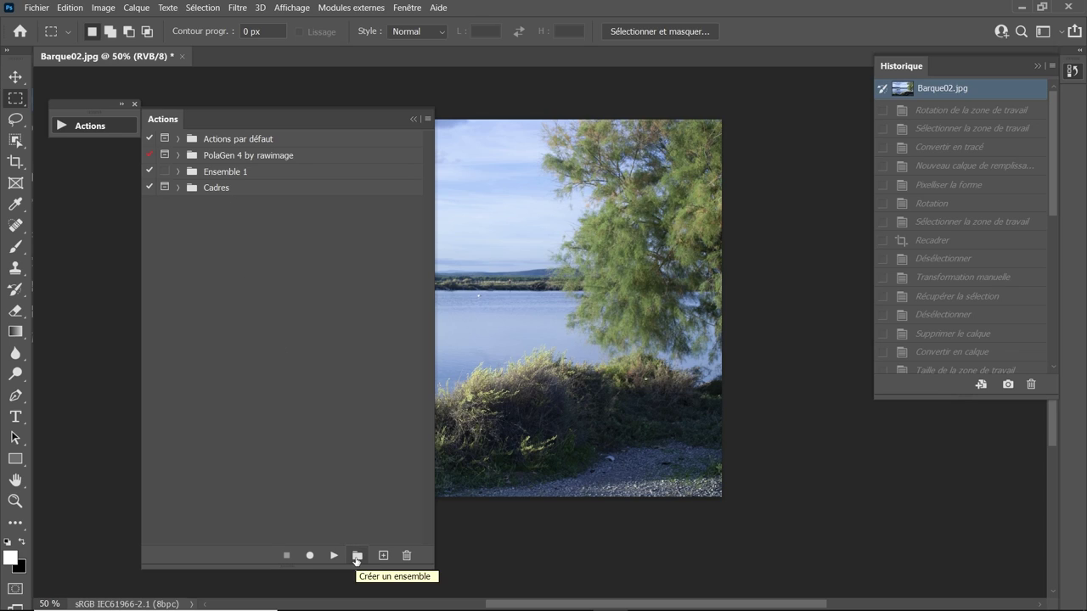
drag(356, 567, 331, 308)
- Create a new action set named Ensemble pour Tuto
click(357, 297)
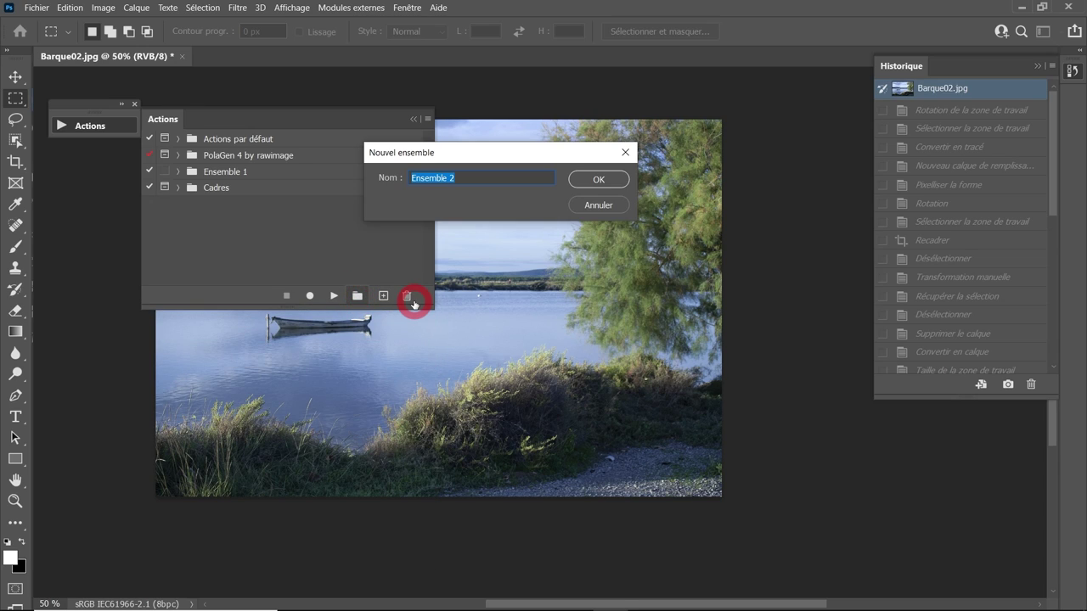
text(Ensemble pour Tuto)
click(600, 179)
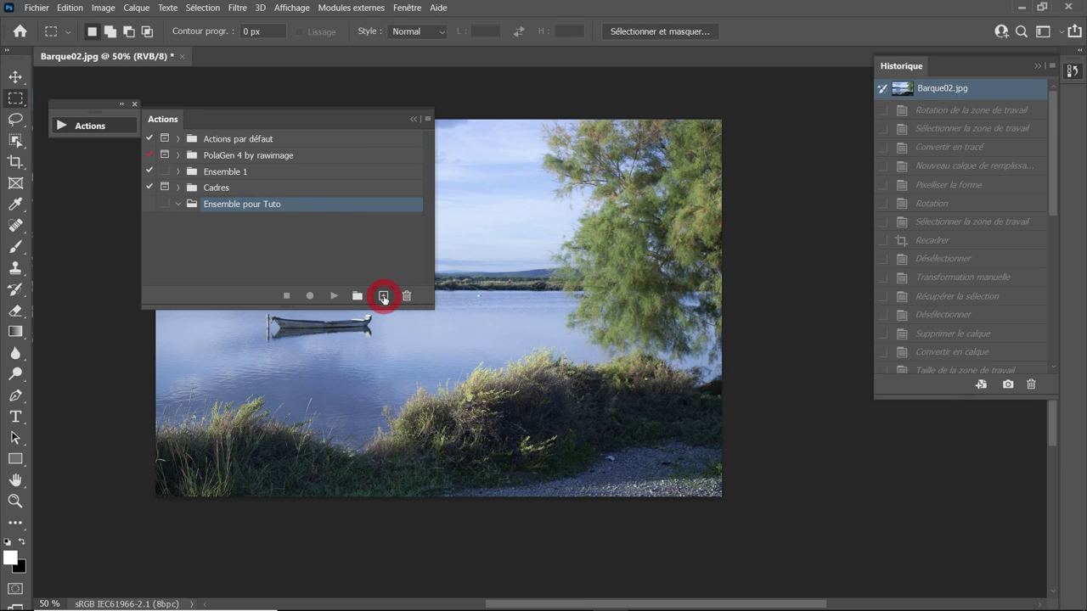
- Create the action Cadre vieille photo 02 in that set and start recording
click(384, 297)
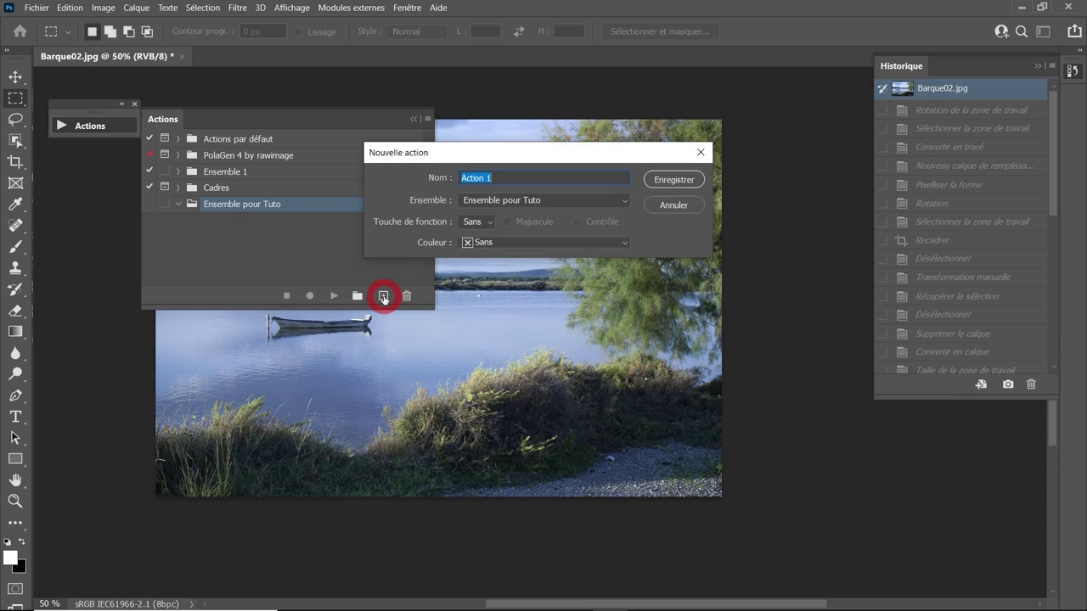
text(Cadre viei)
text(lle photo 02)
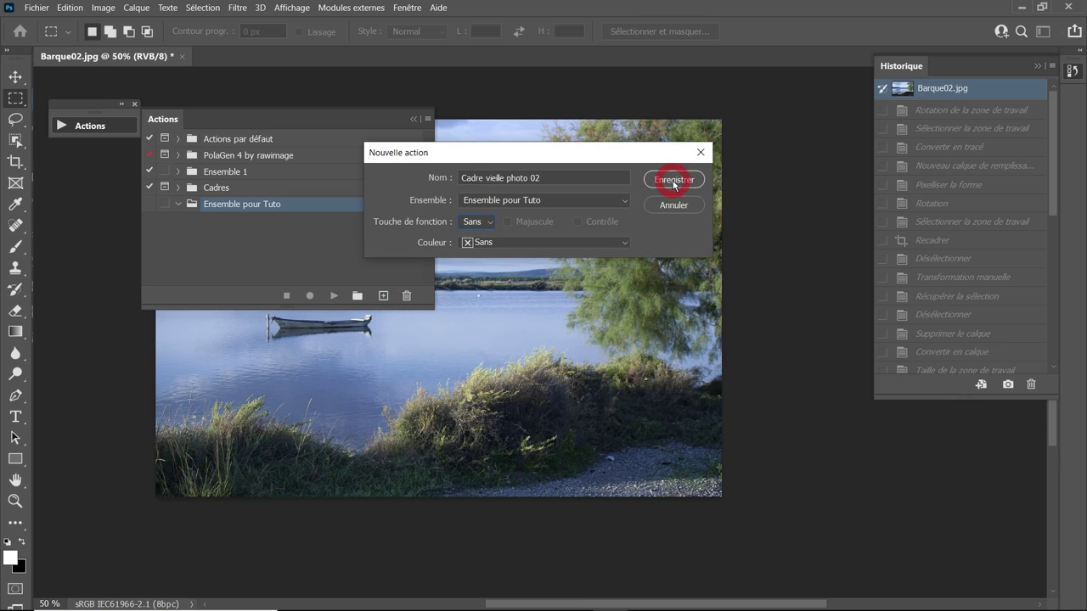
click(674, 180)
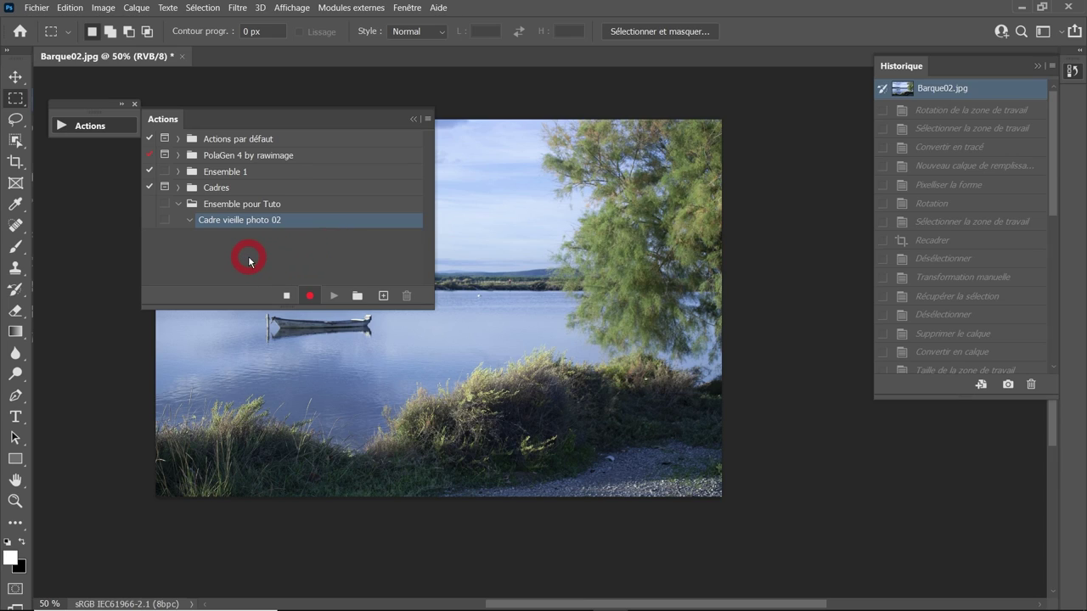
- Delete the stray Sélection pinceau step from the action and resume recording
click(17, 248)
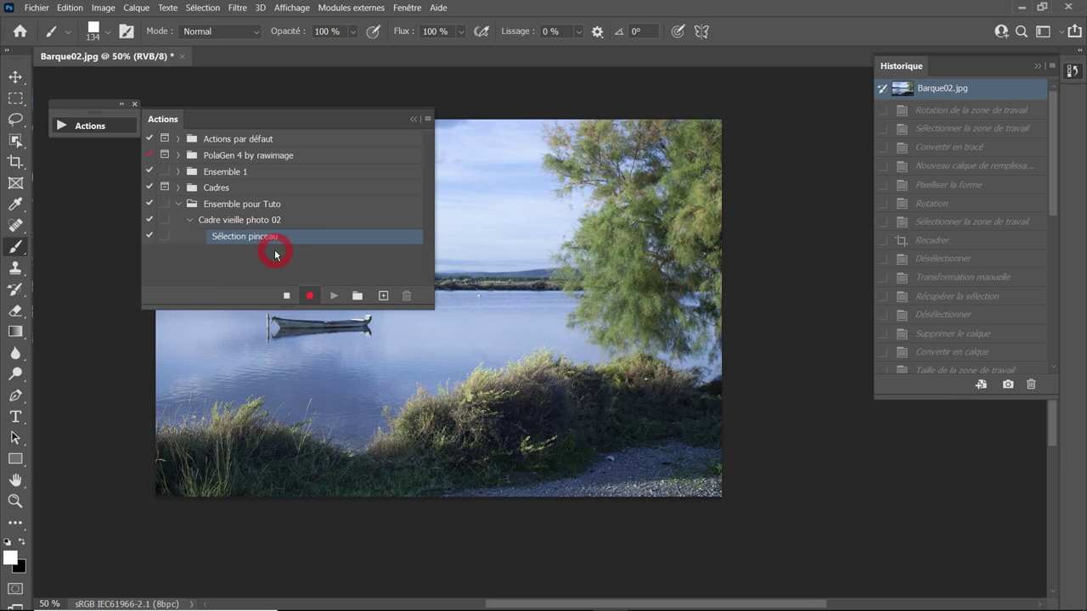
click(288, 298)
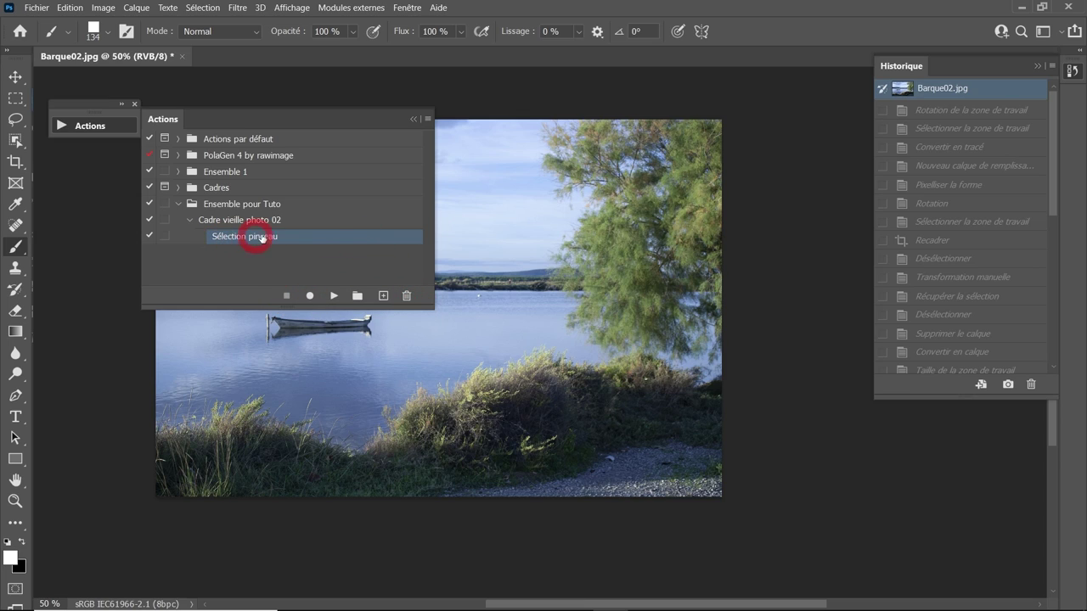
drag(339, 236, 407, 294)
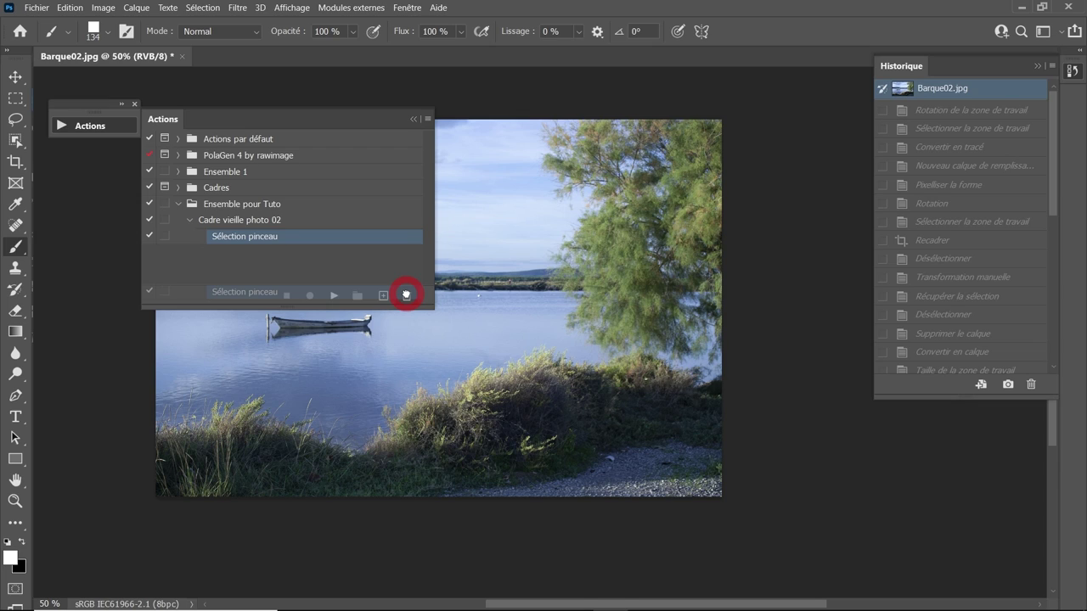
drag(406, 295, 406, 295)
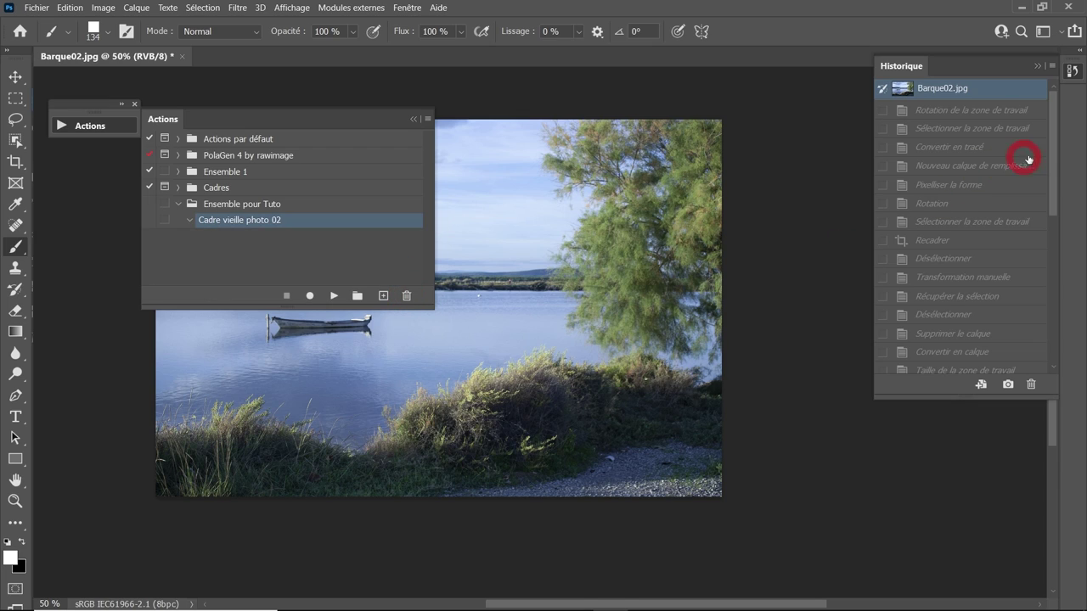
drag(1056, 149, 1050, 354)
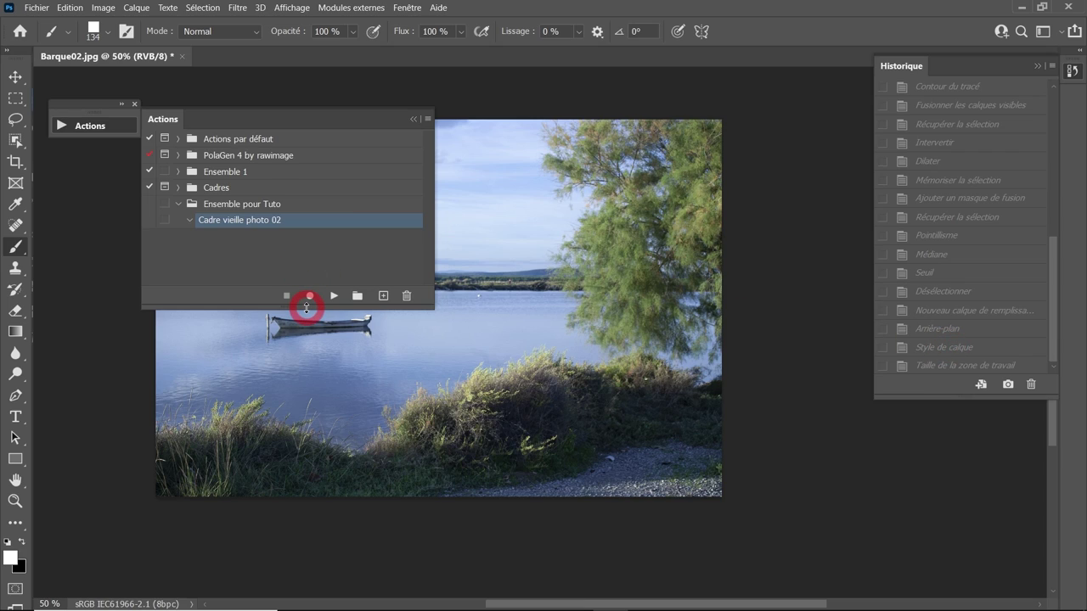
click(230, 206)
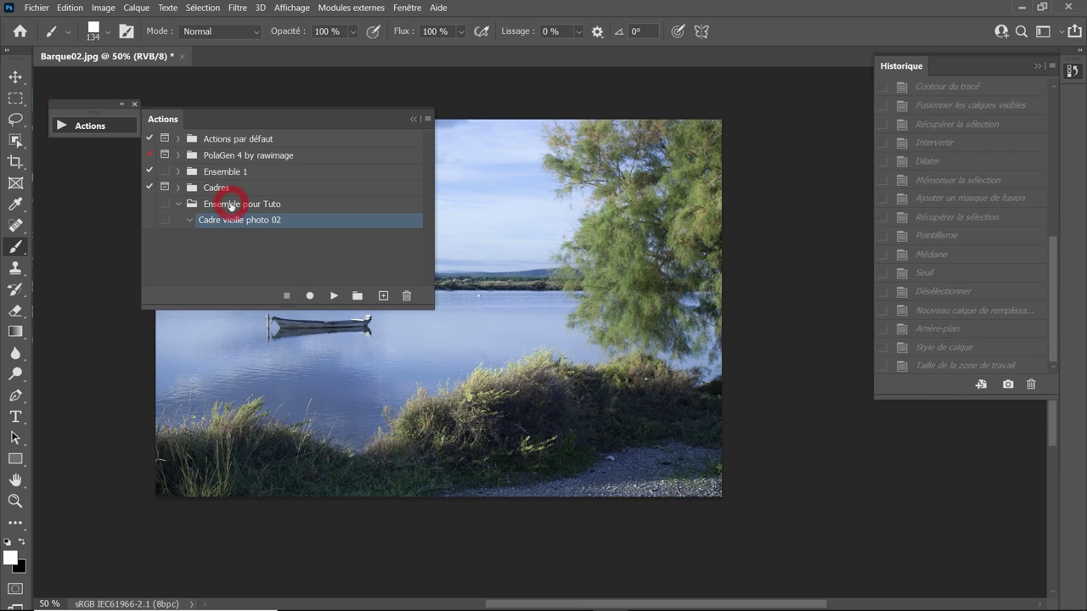
click(176, 173)
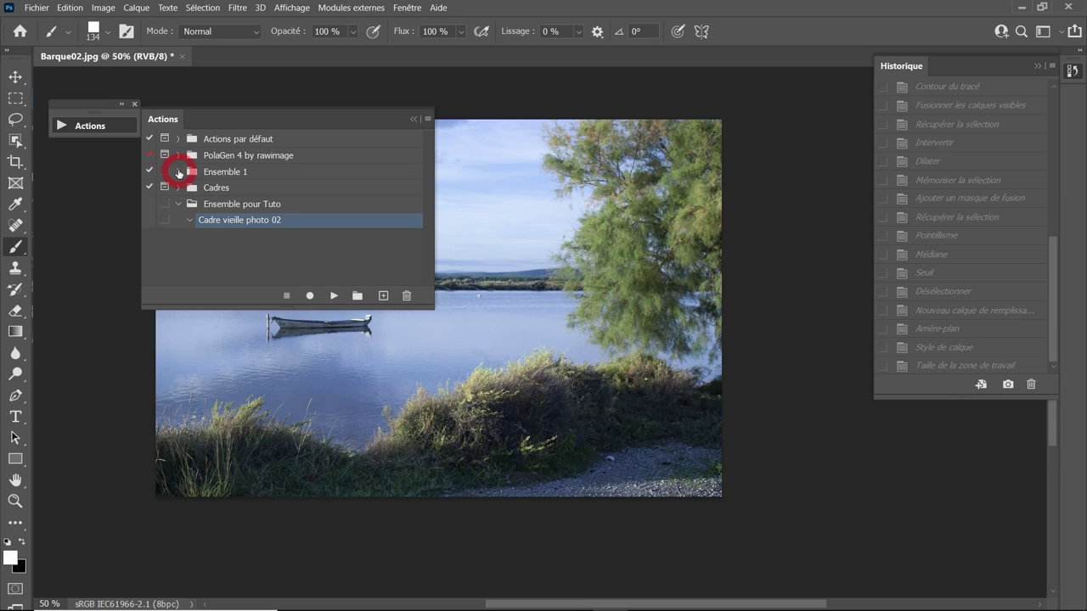
click(311, 298)
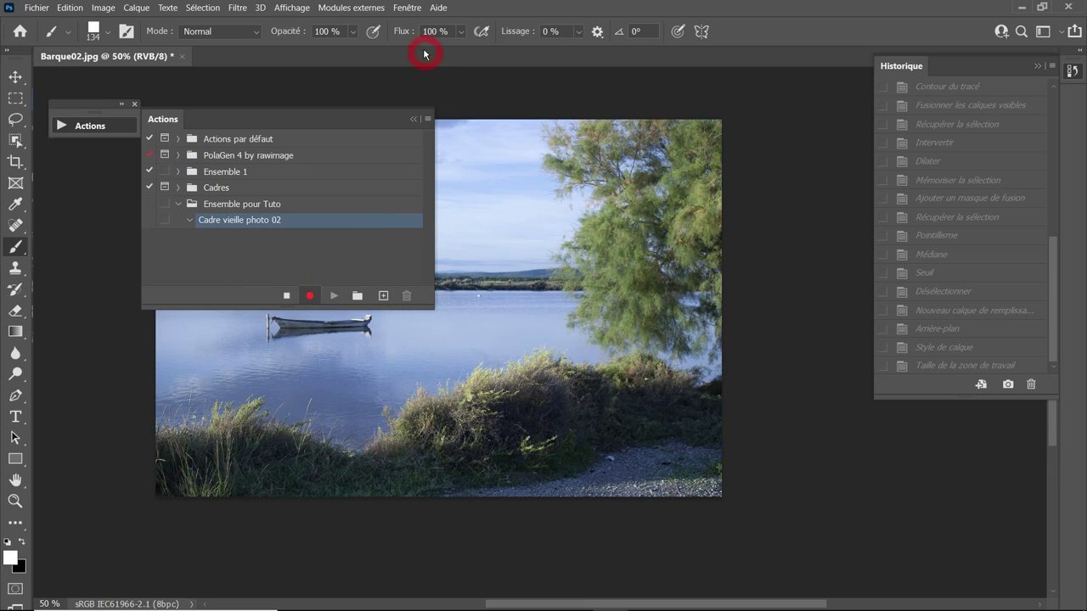
click(406, 9)
- Show the Calques panel, move it aside, and select the Arrière-plan layer
click(435, 139)
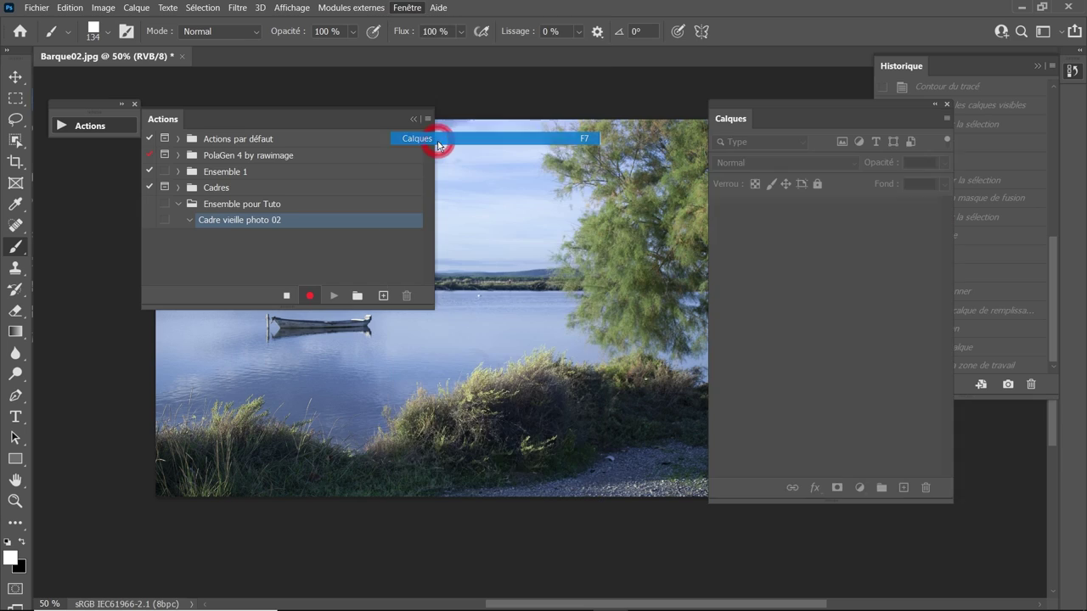
drag(806, 118, 720, 71)
click(737, 171)
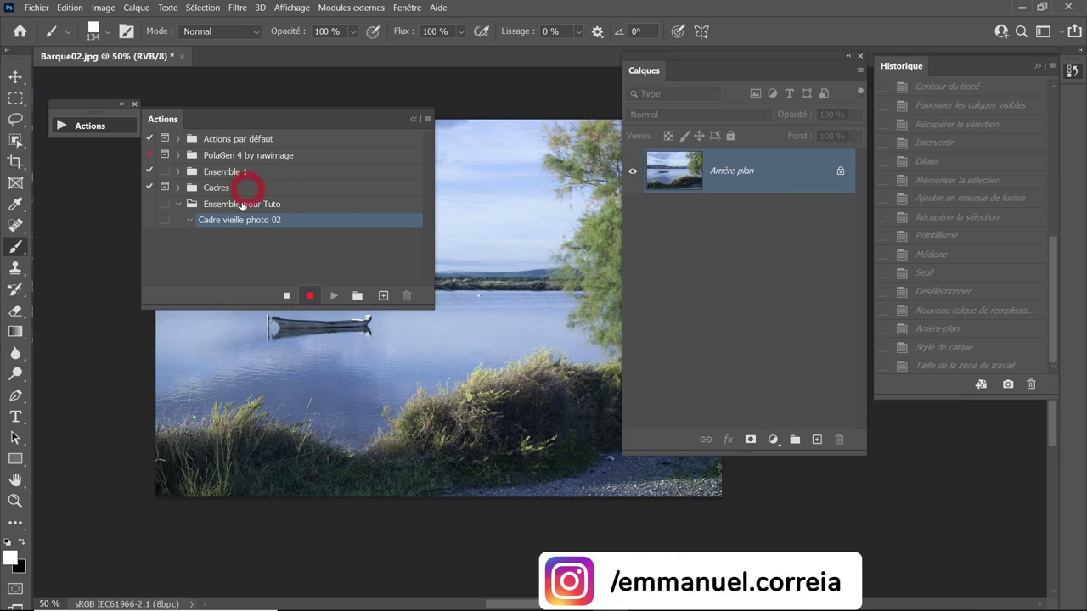
click(307, 220)
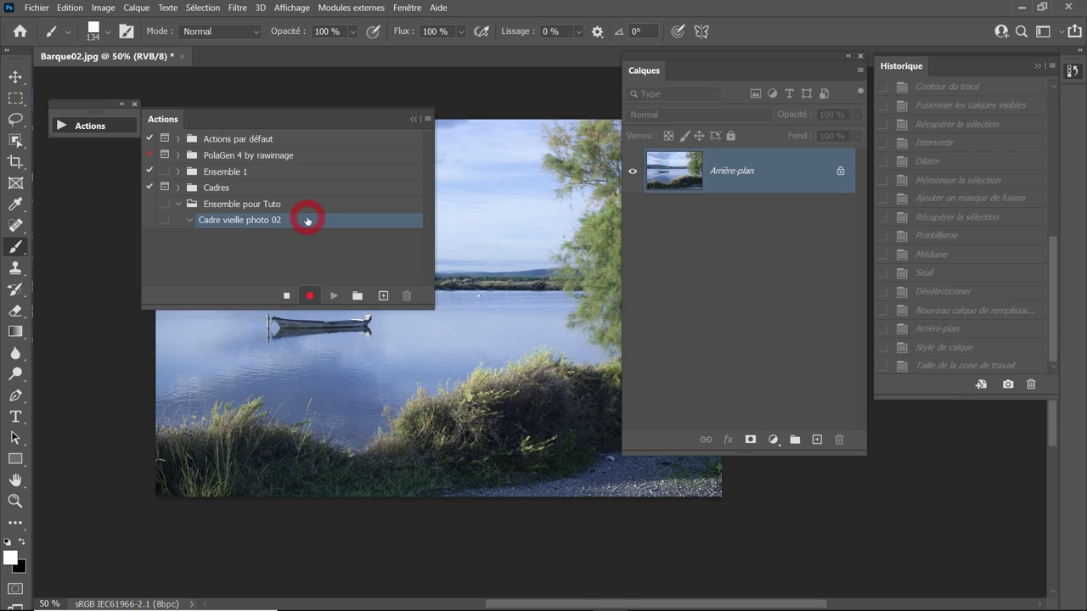
- Record a new Calque 1 layer, then flatten the image with Aplatir l'image
click(134, 8)
mouse_move(150, 22)
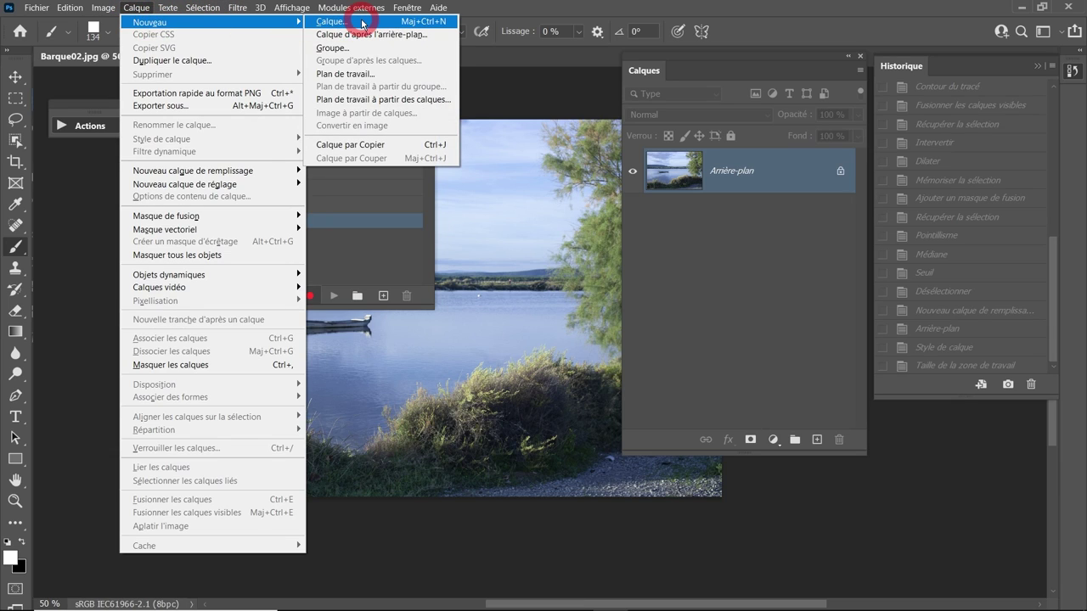
click(365, 23)
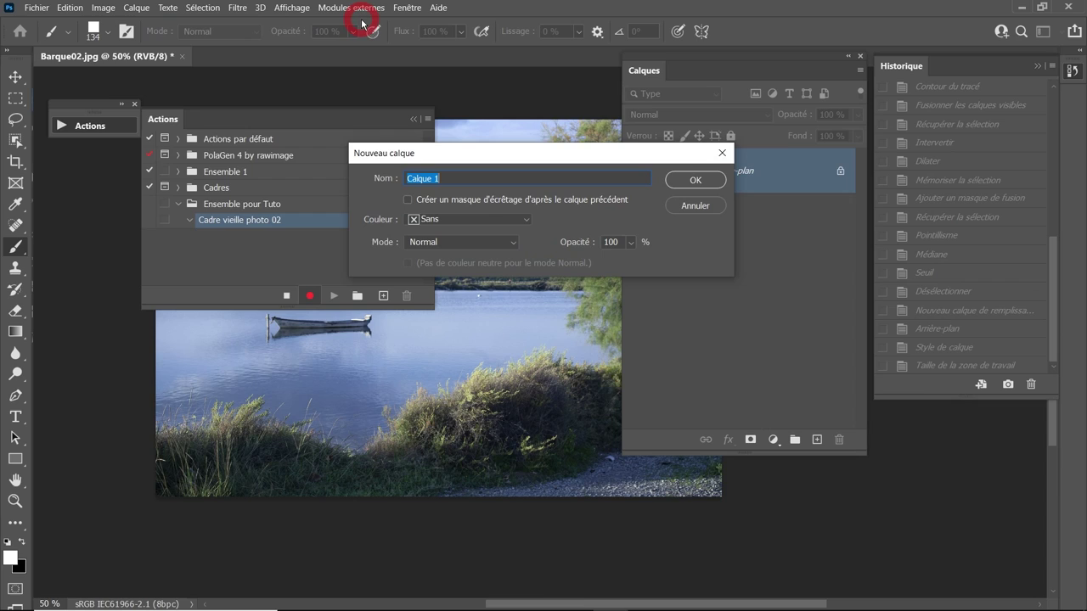
click(694, 180)
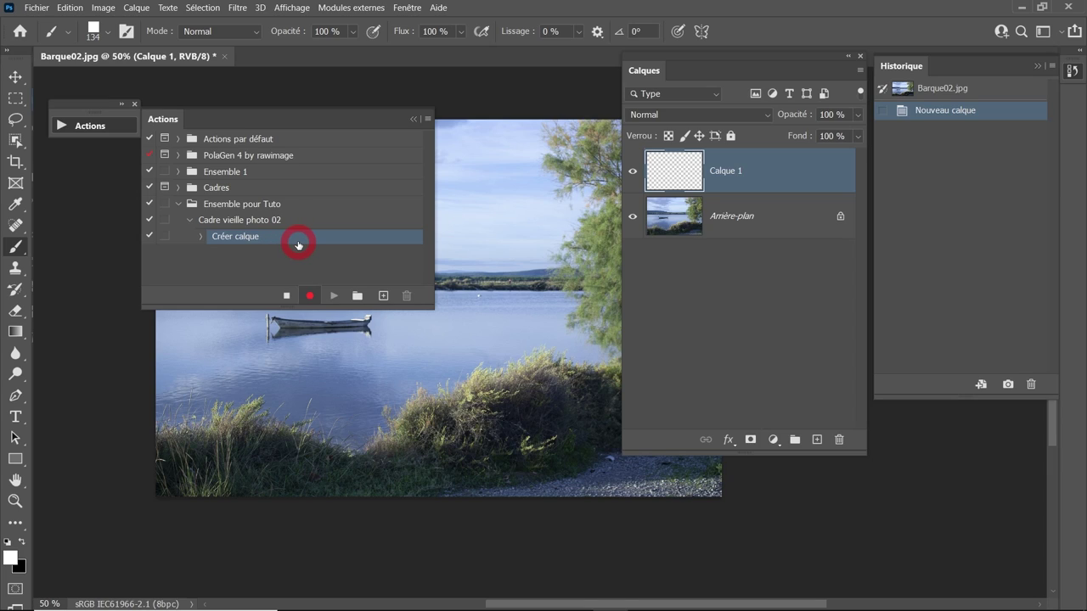
click(136, 8)
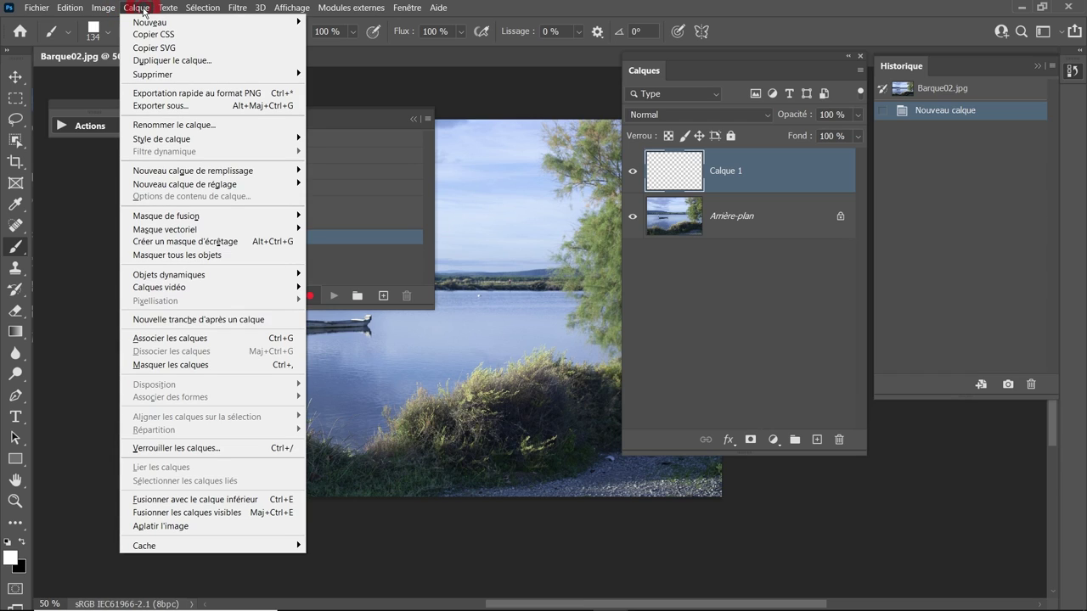
click(181, 527)
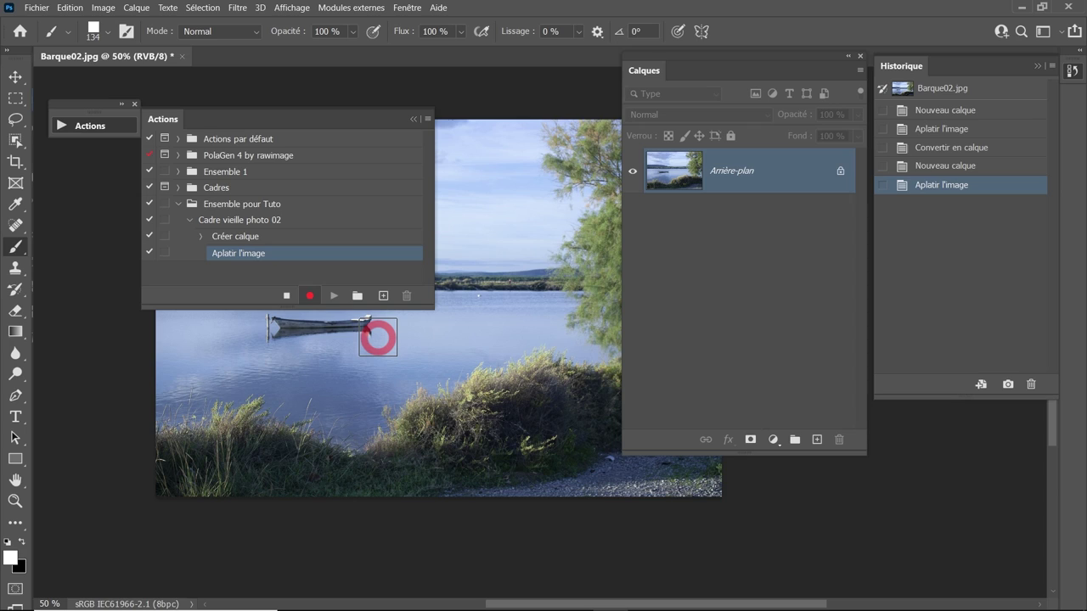
- Select the whole canvas and add a new layer, Calque 1
click(202, 7)
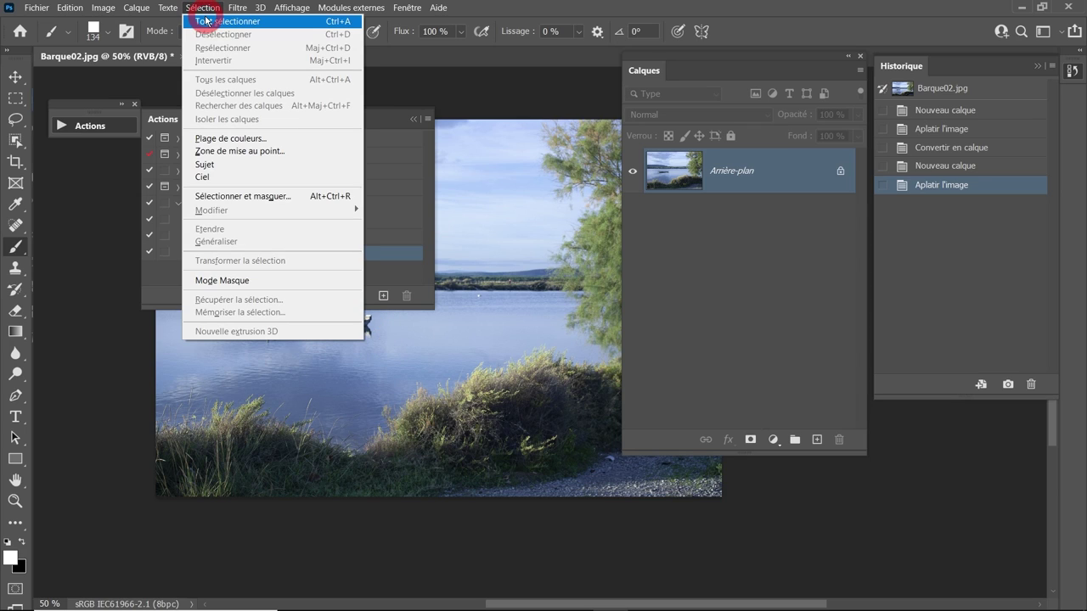
click(204, 22)
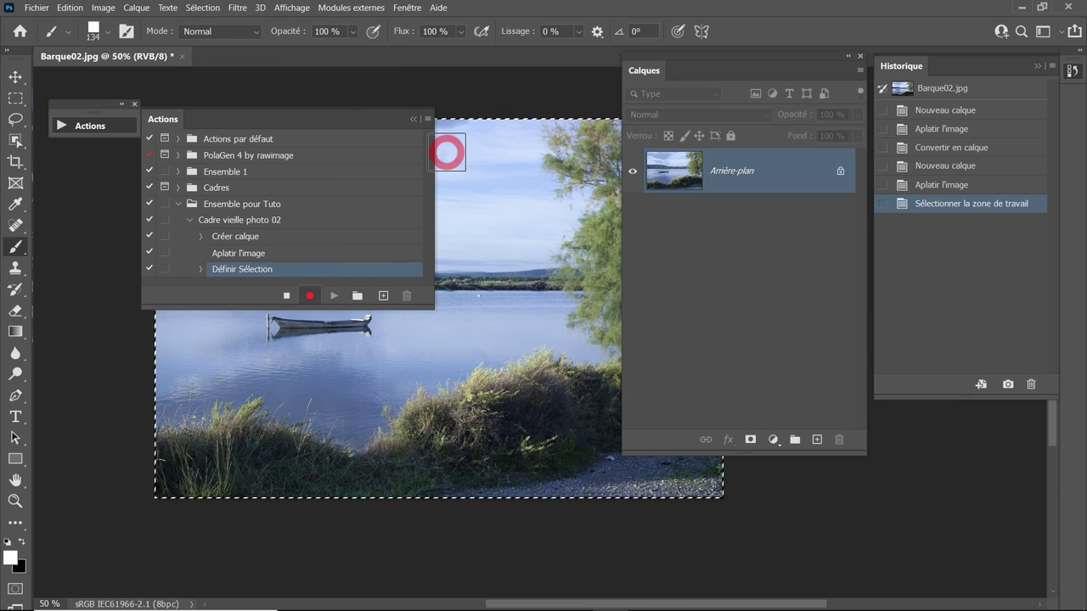
click(136, 7)
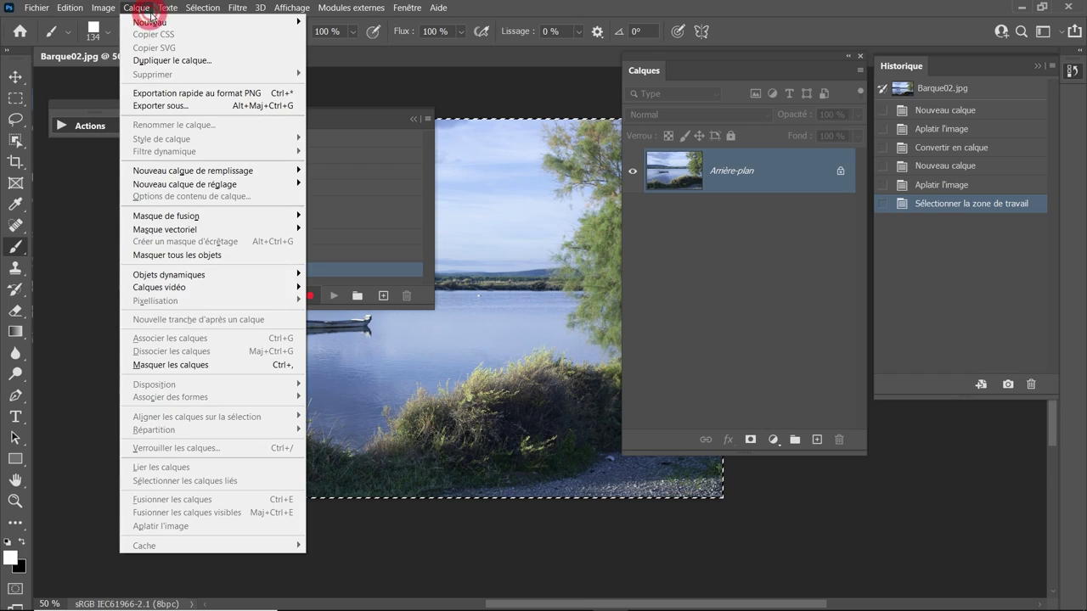
click(318, 22)
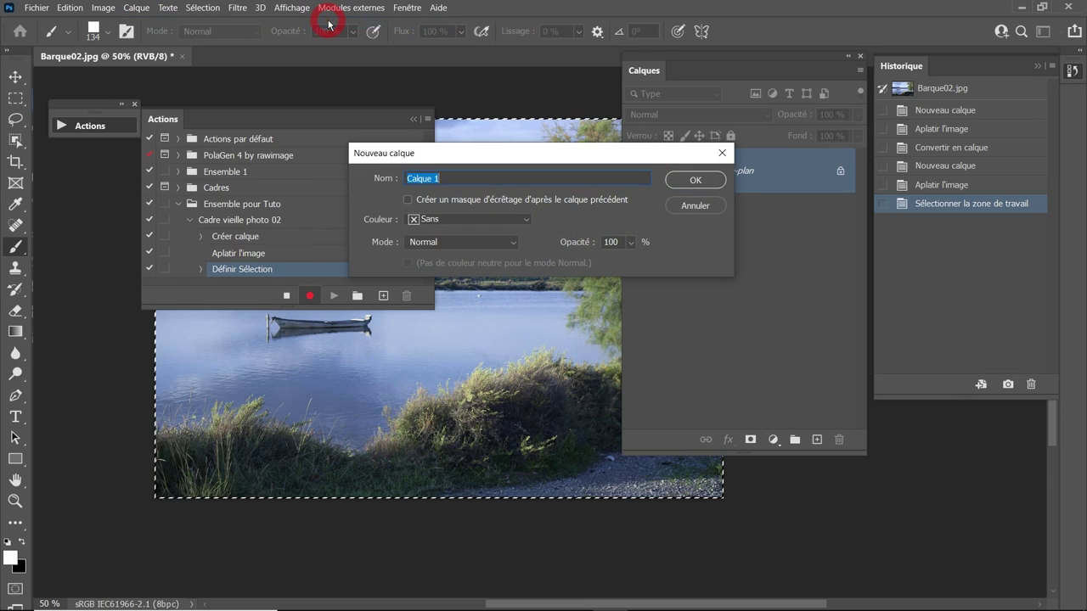
click(696, 179)
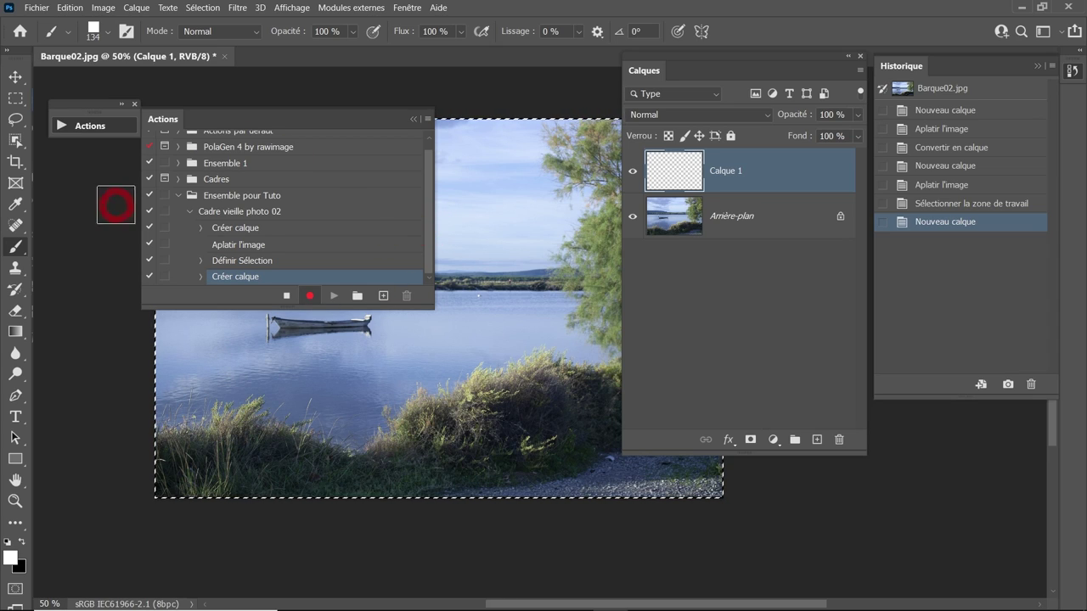
- Fill Calque 1 with black using Edition > Remplir
click(70, 7)
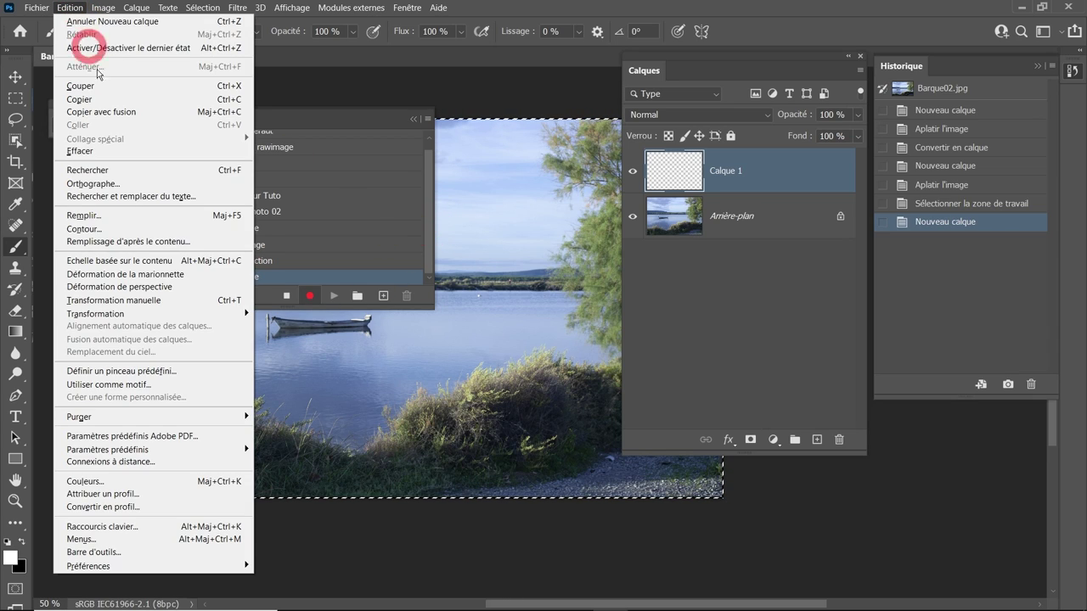
click(151, 216)
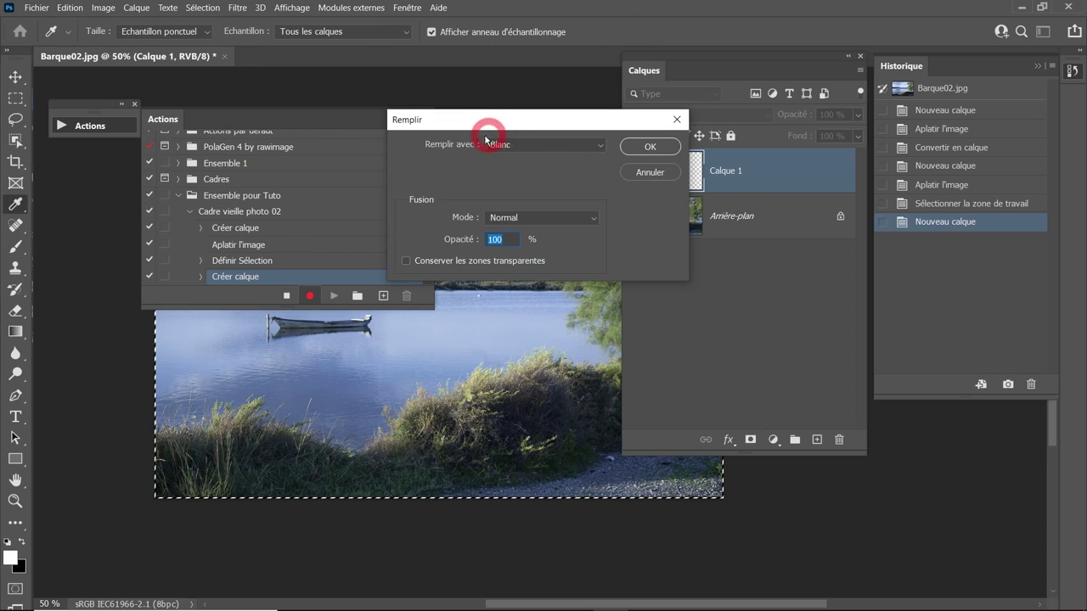
click(548, 143)
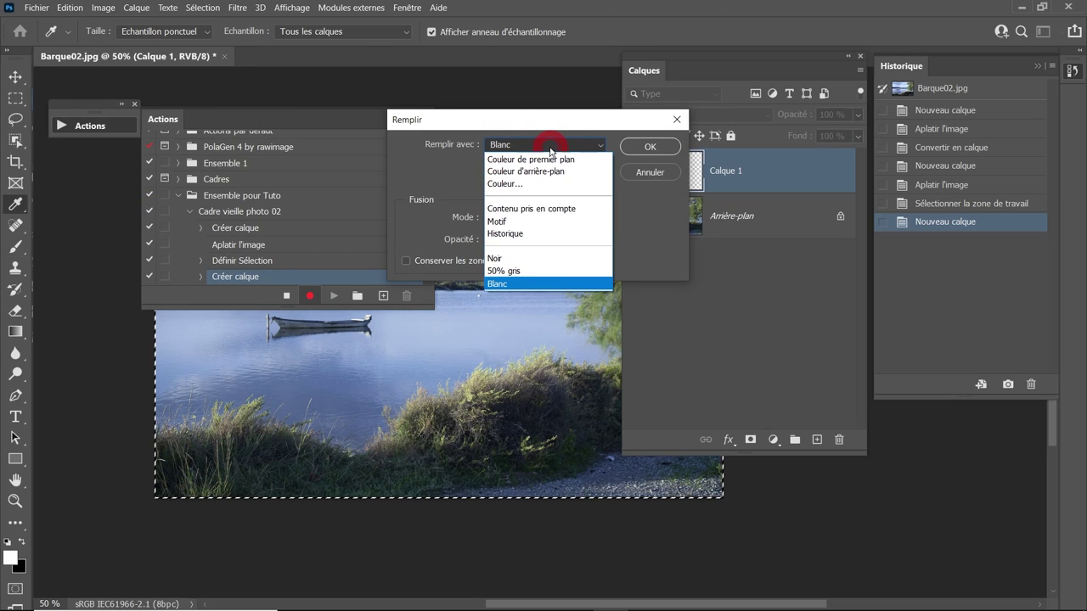
click(525, 258)
click(650, 149)
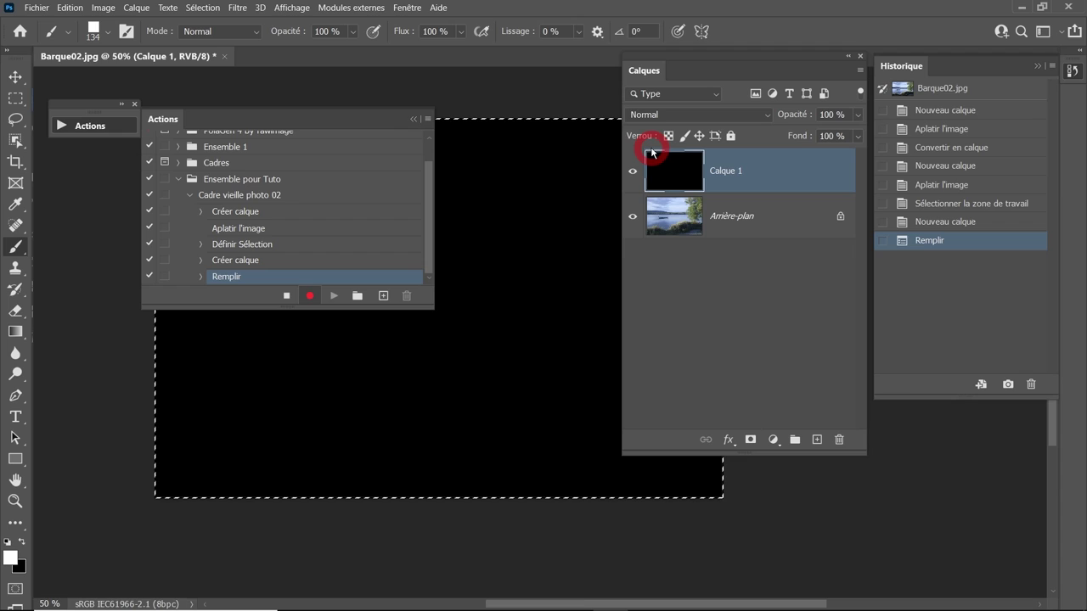
- Deselect and rotate the black layer 90° clockwise
click(208, 7)
click(219, 34)
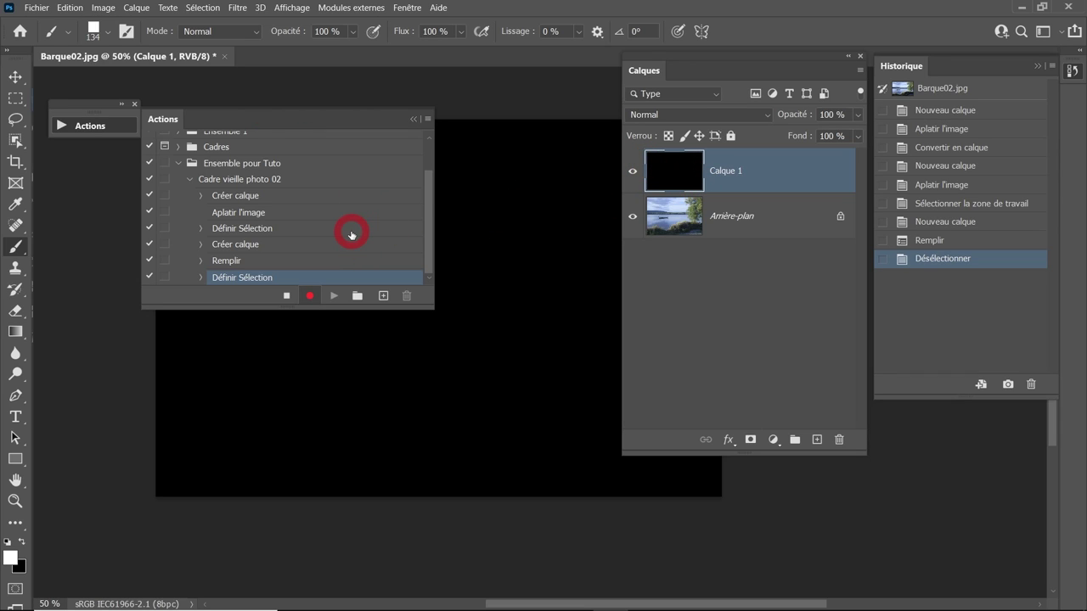
click(70, 7)
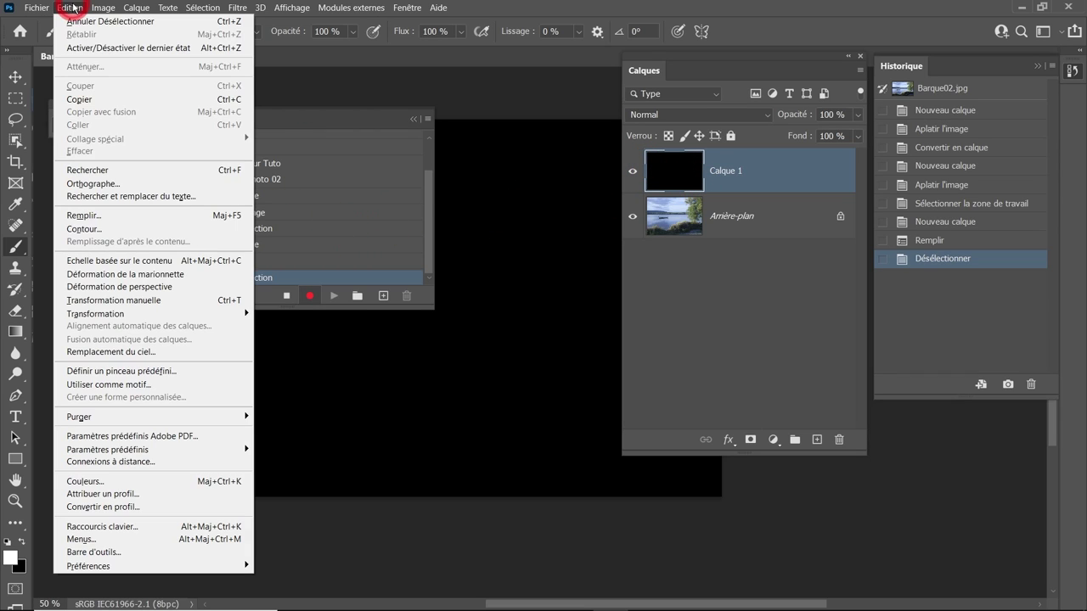
mouse_move(150, 313)
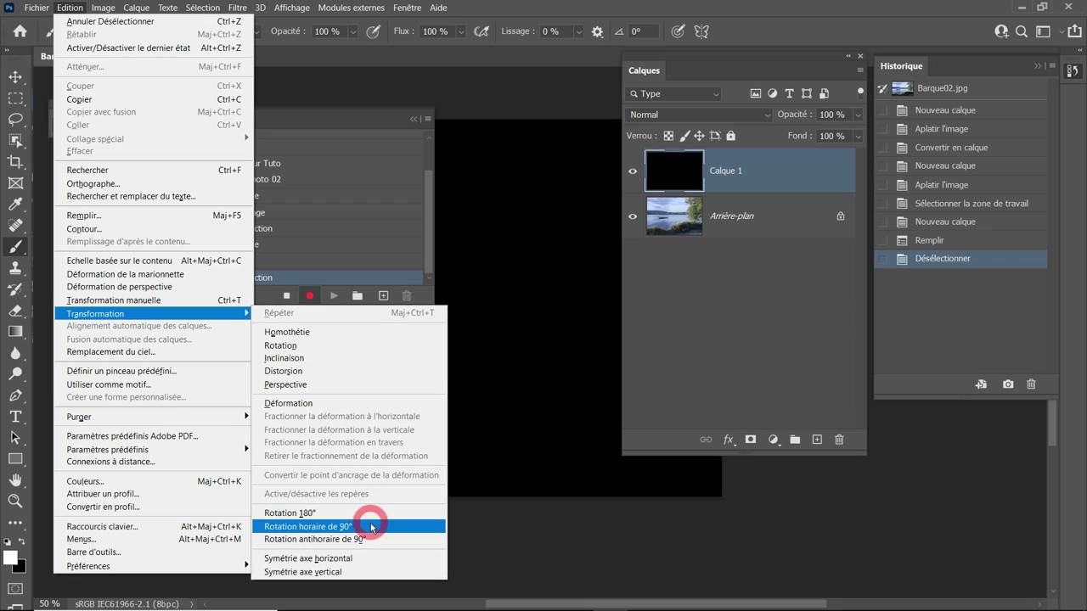
click(371, 528)
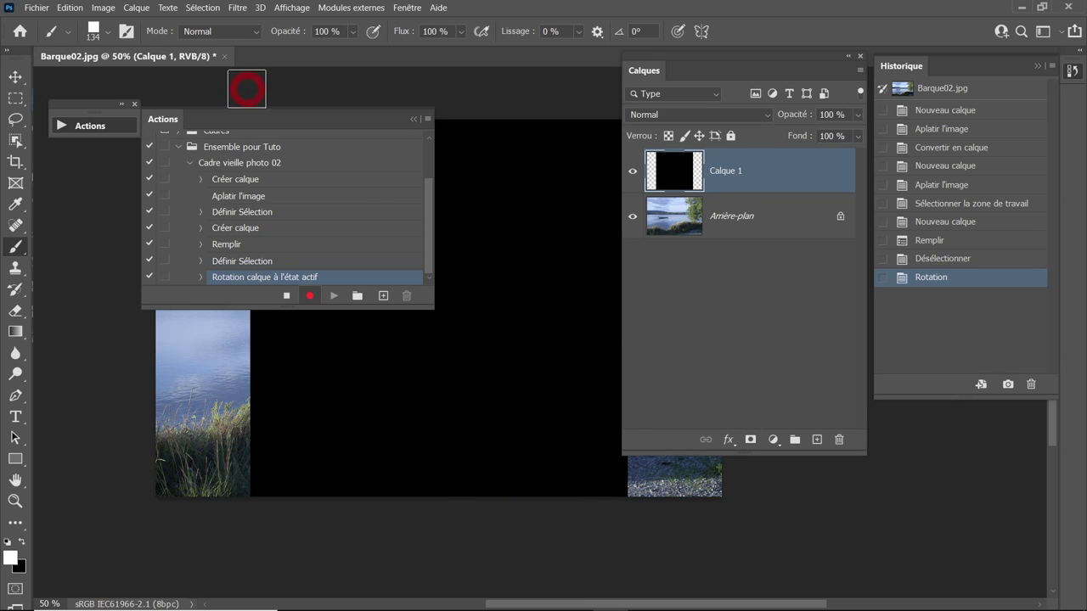
- Select all, crop the document with Image > Recadrer, and deselect
click(204, 9)
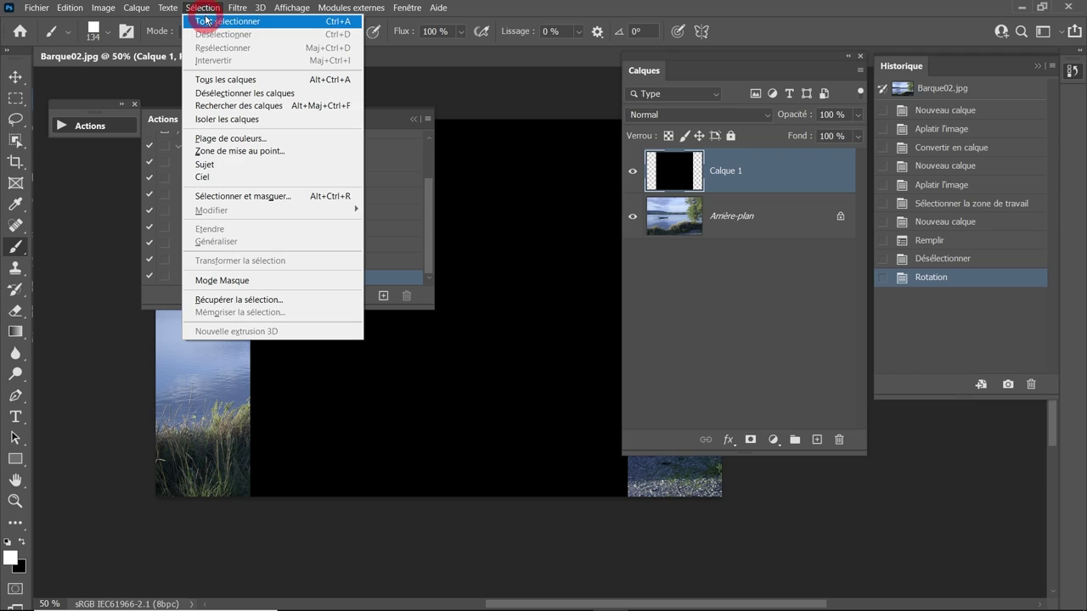
click(207, 23)
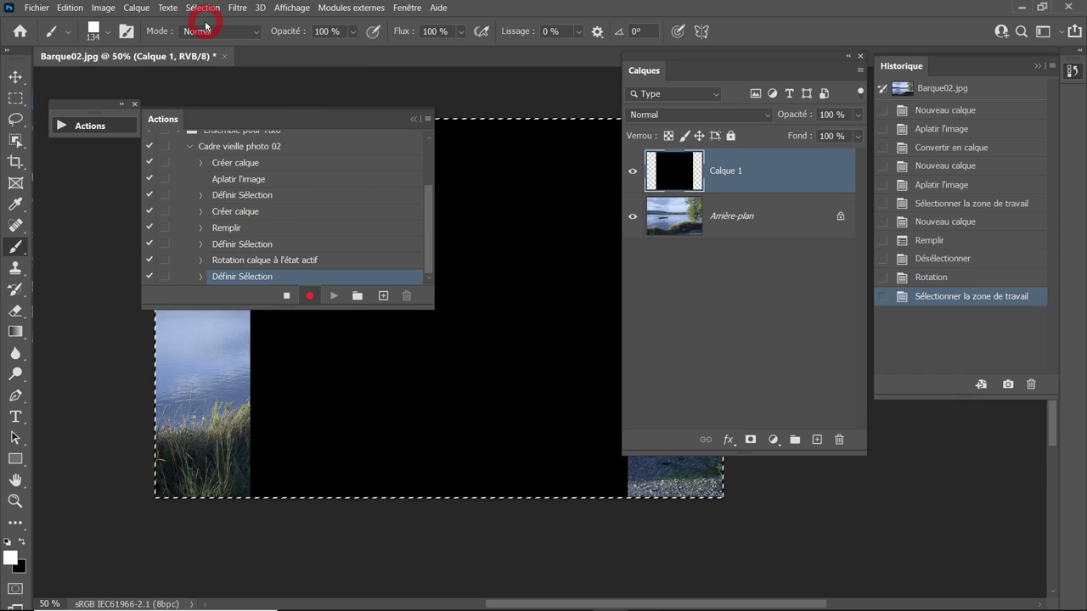
click(104, 8)
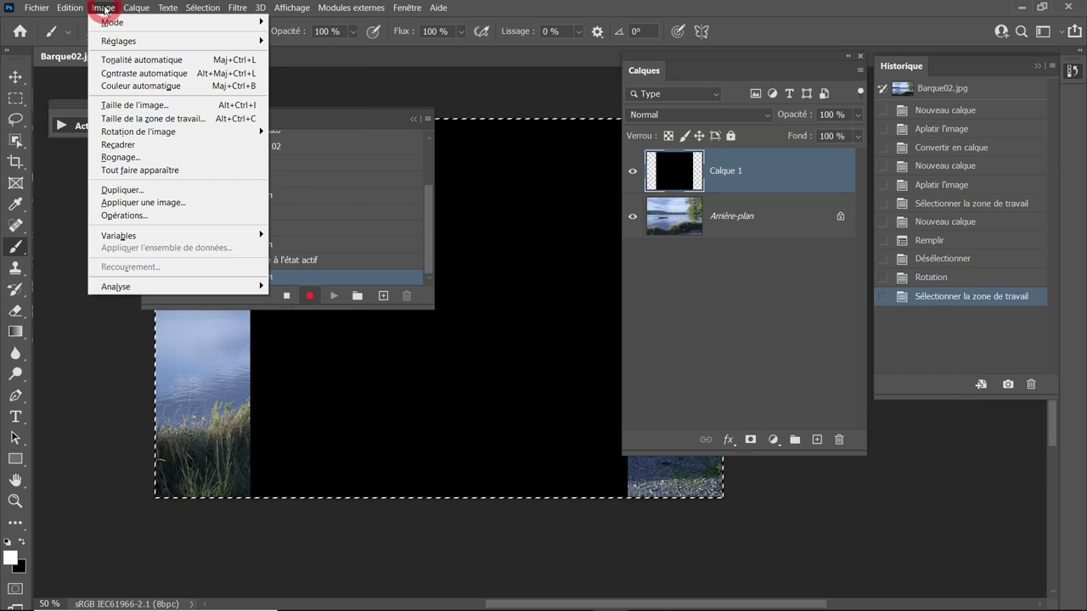
click(119, 144)
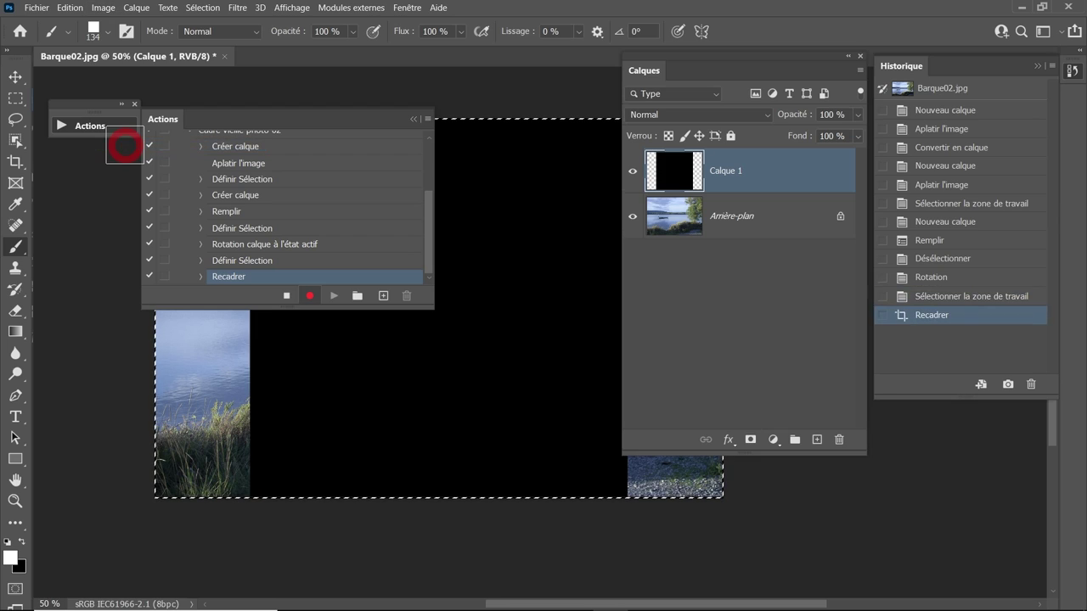
click(194, 8)
click(189, 34)
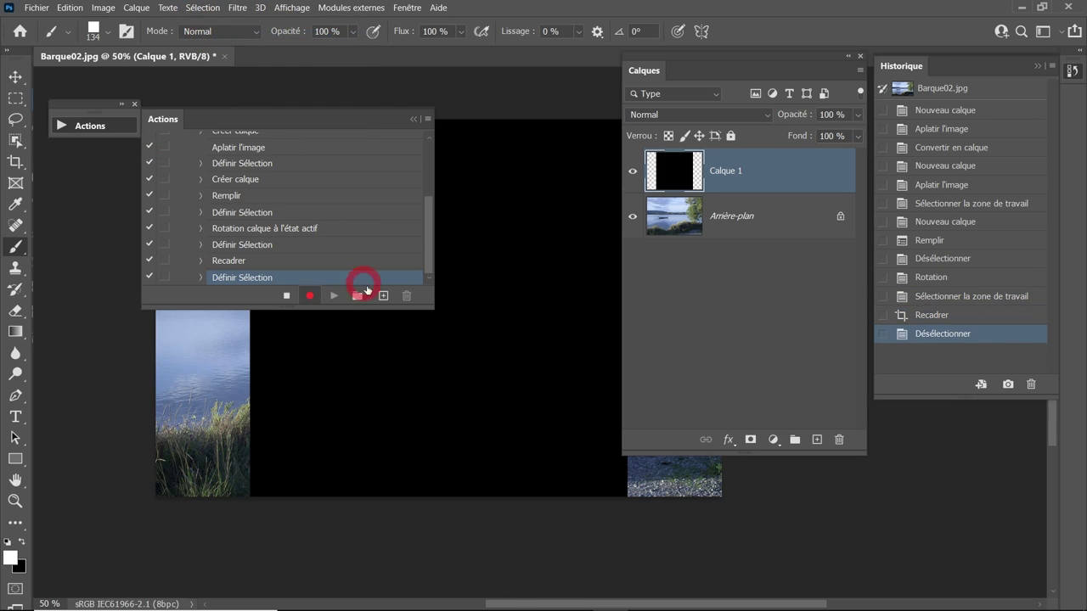
- Free-transform Calque 1 with linked proportions to 10% width and commit it
drag(406, 309, 403, 499)
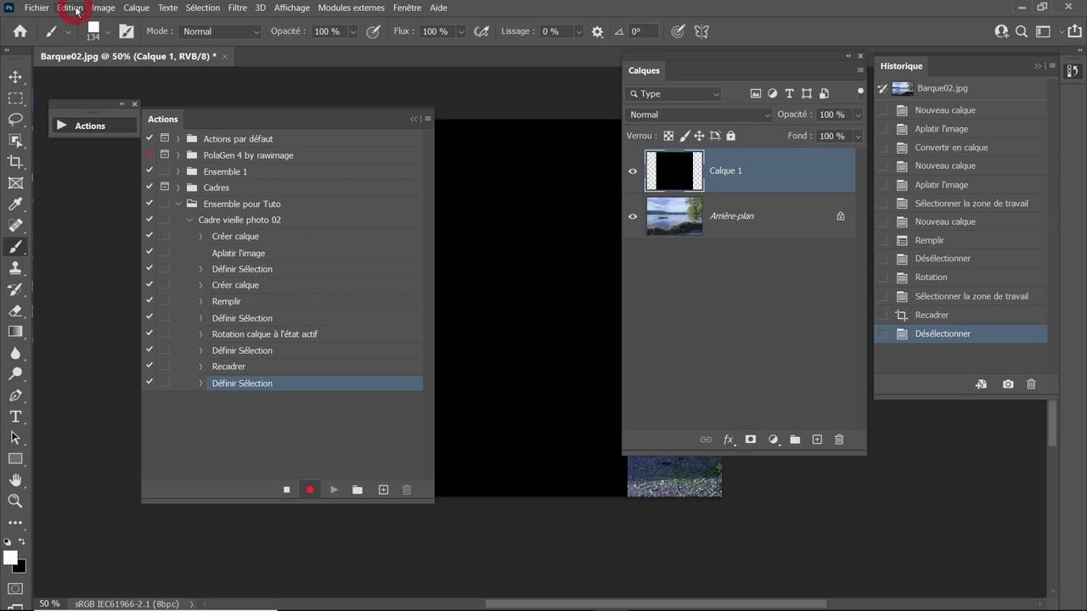
click(74, 10)
click(146, 302)
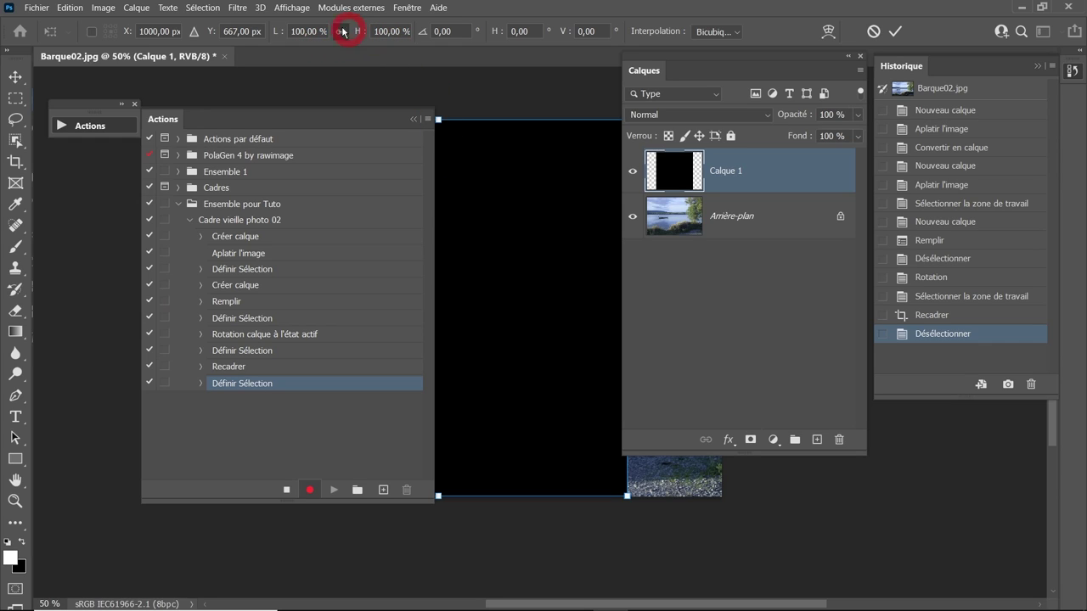
click(347, 30)
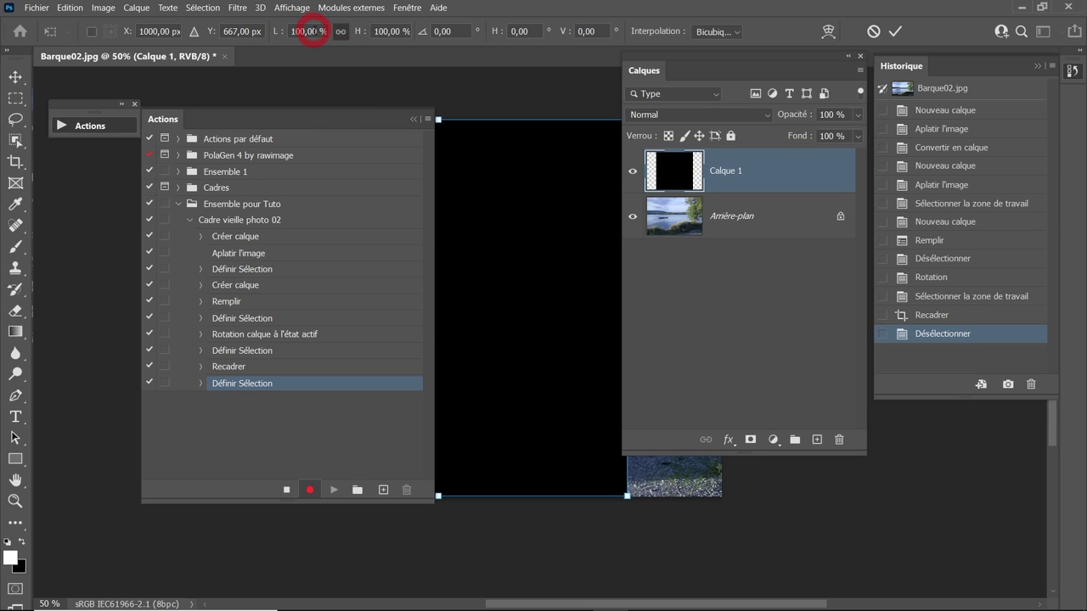
click(303, 31)
text(10)
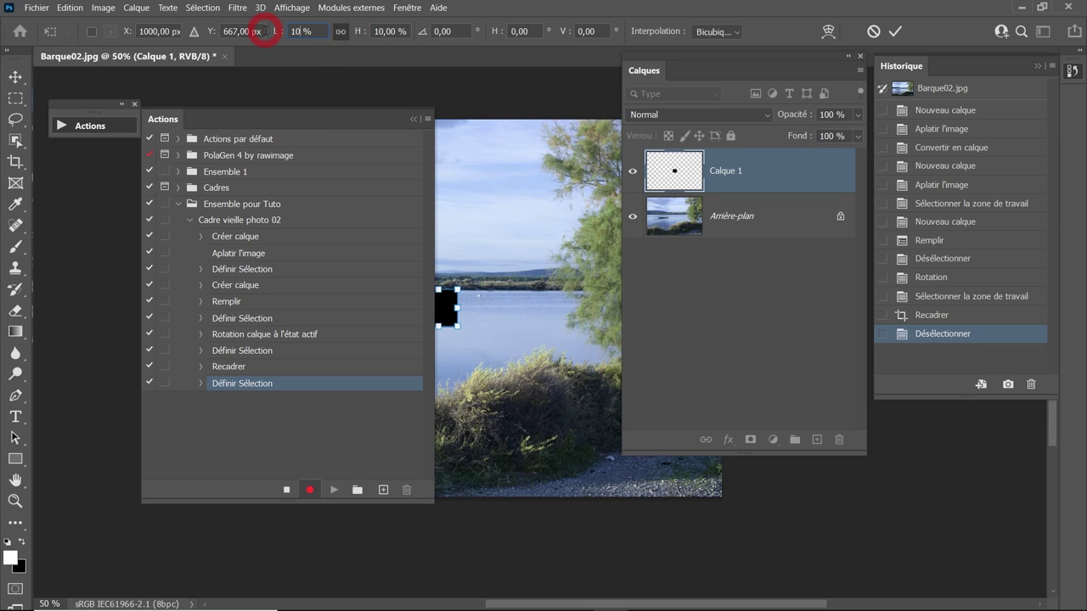
drag(259, 116, 193, 90)
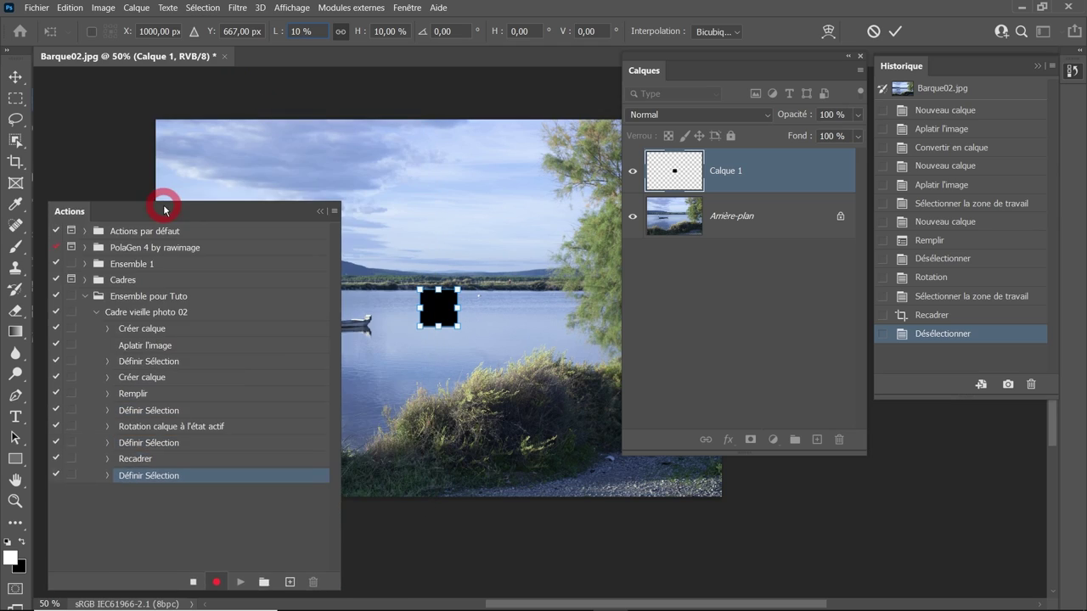
click(896, 32)
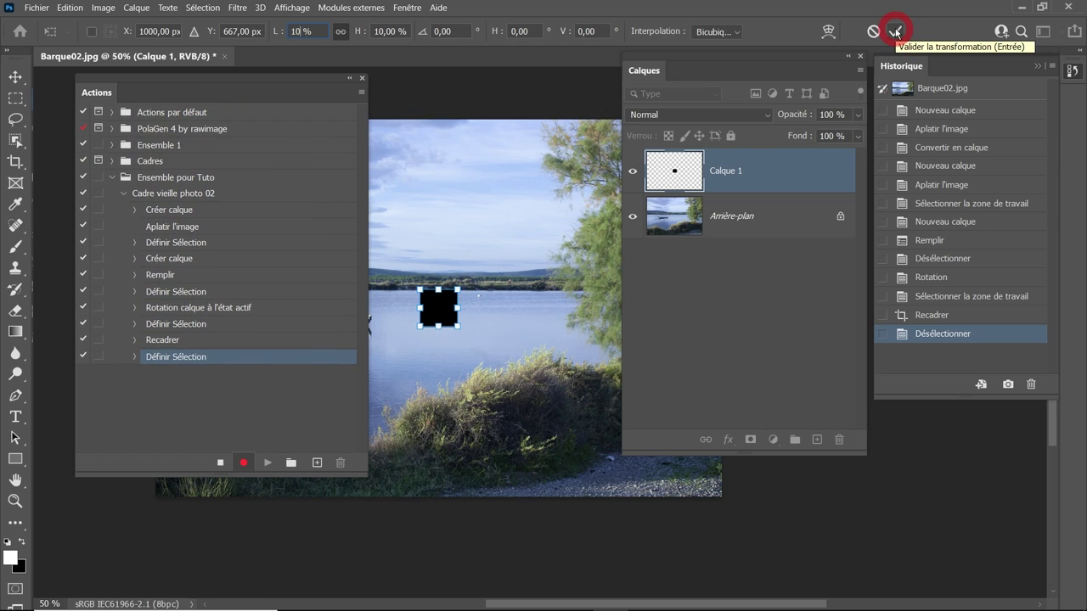
click(896, 32)
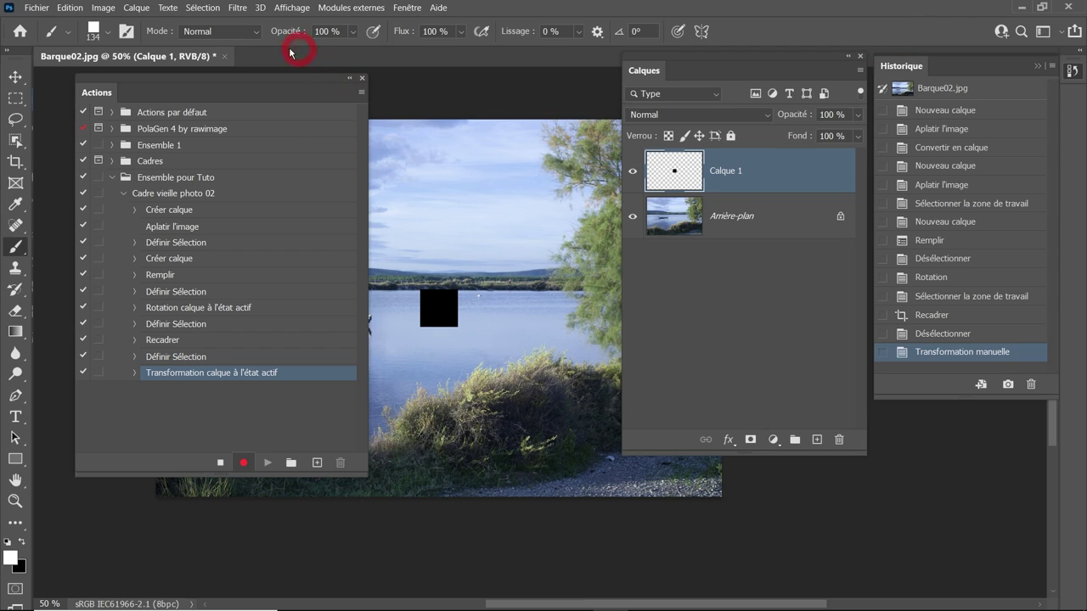
- Load Calque 1's transparency as a selection around the black square
click(202, 8)
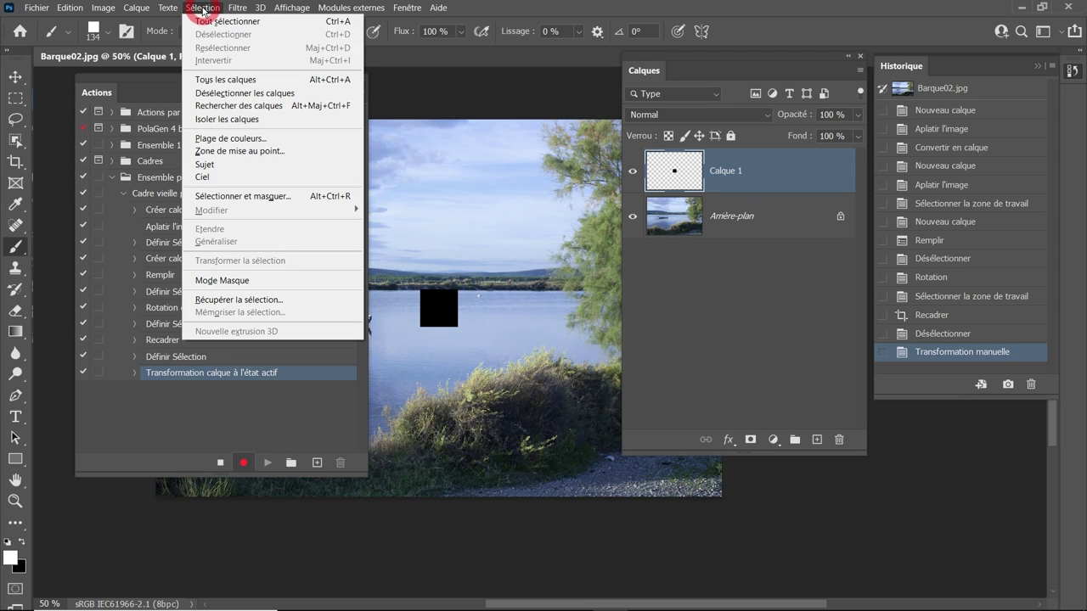
click(225, 301)
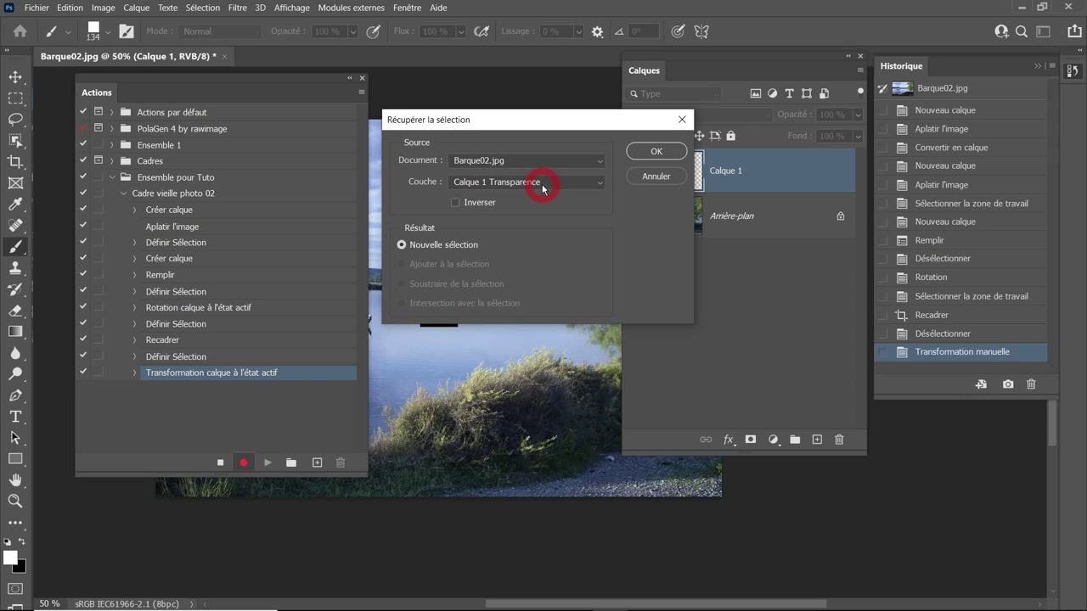
drag(541, 120, 475, 110)
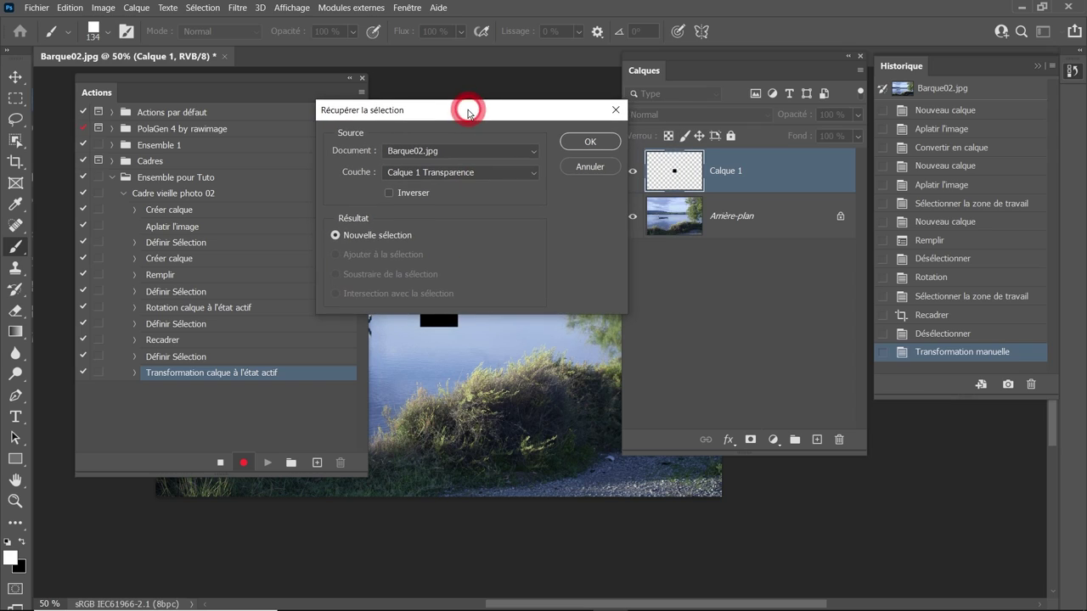
click(590, 142)
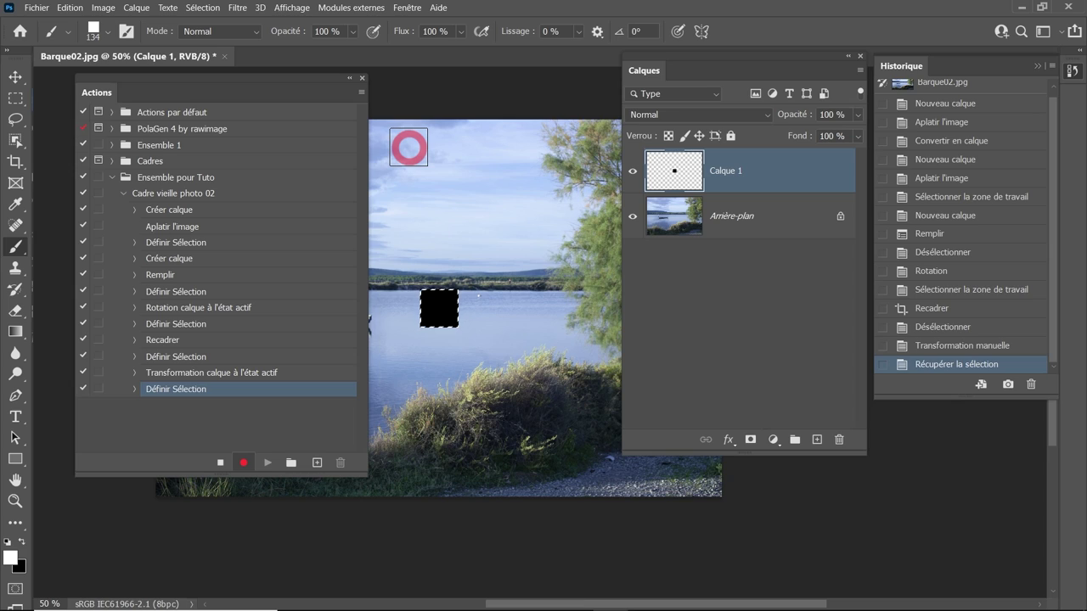
- Define a brush preset named Rebord from the square, then deselect
click(72, 9)
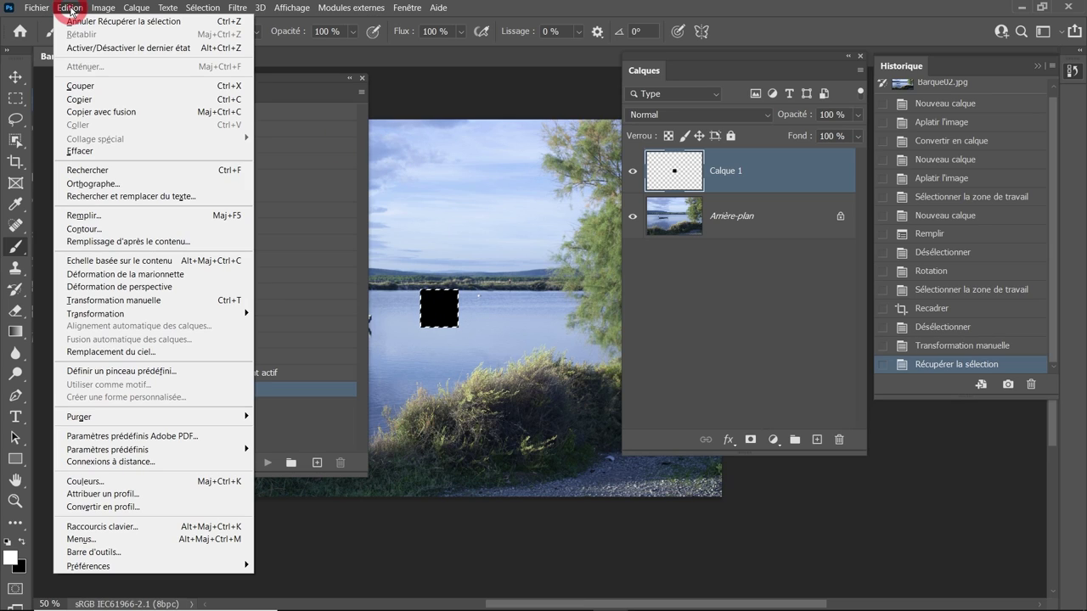
click(113, 376)
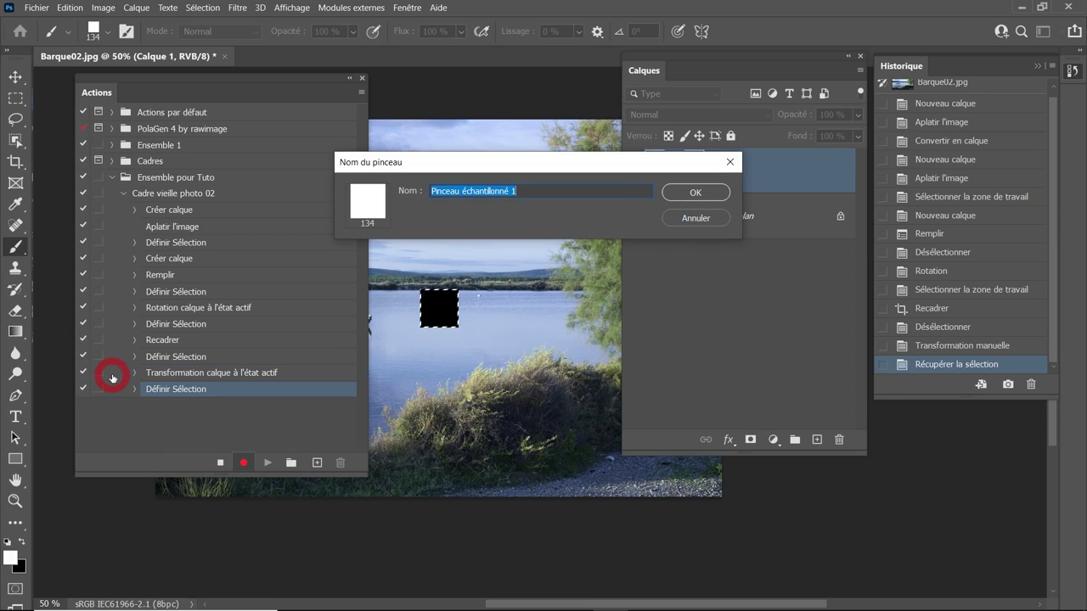
text(Rebord)
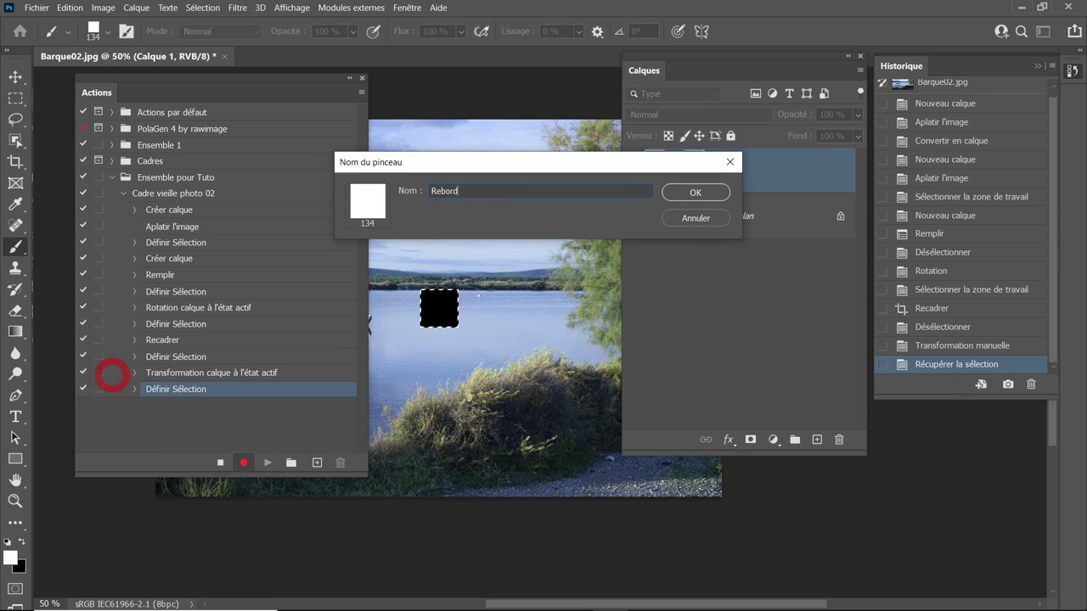
click(696, 193)
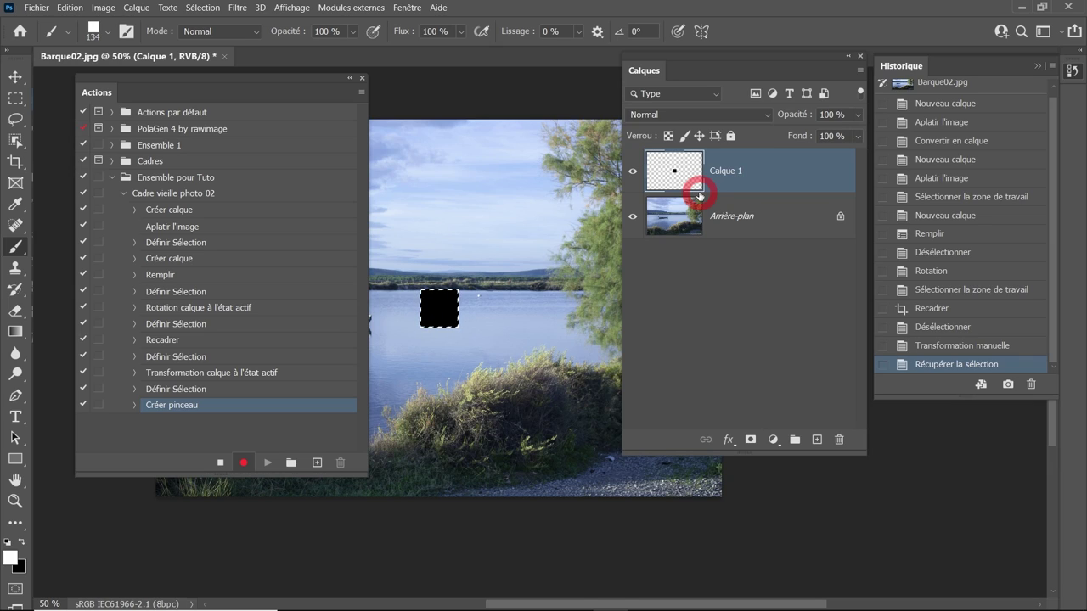
click(202, 7)
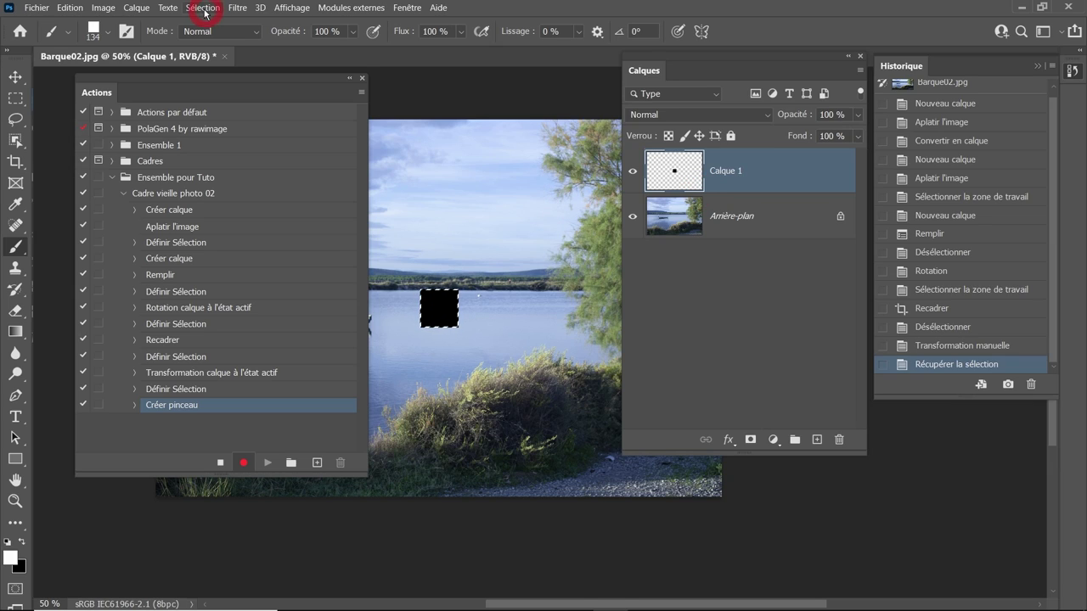
click(208, 32)
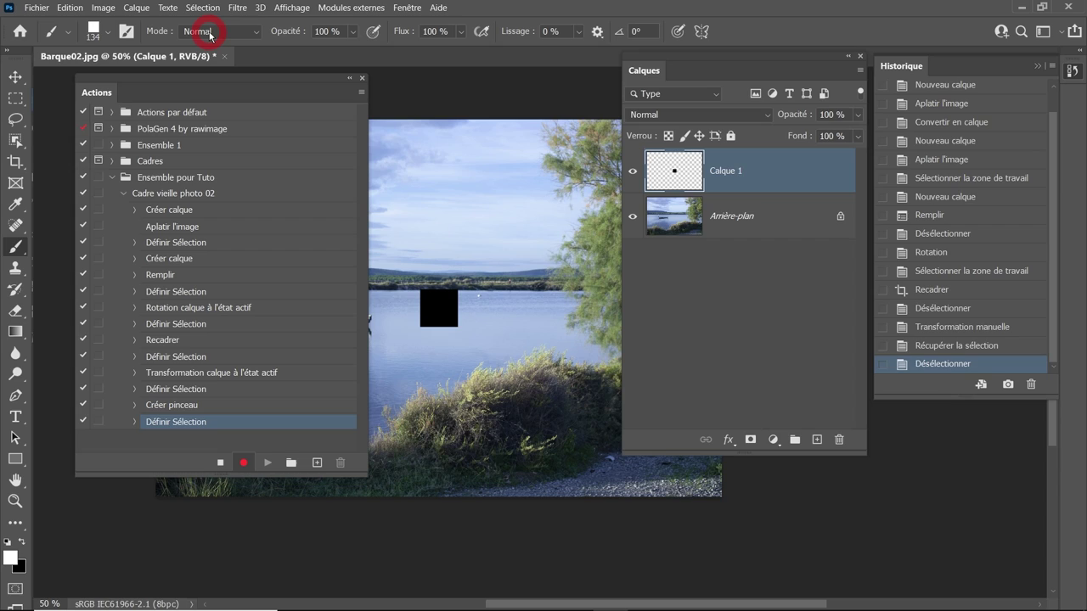
click(137, 7)
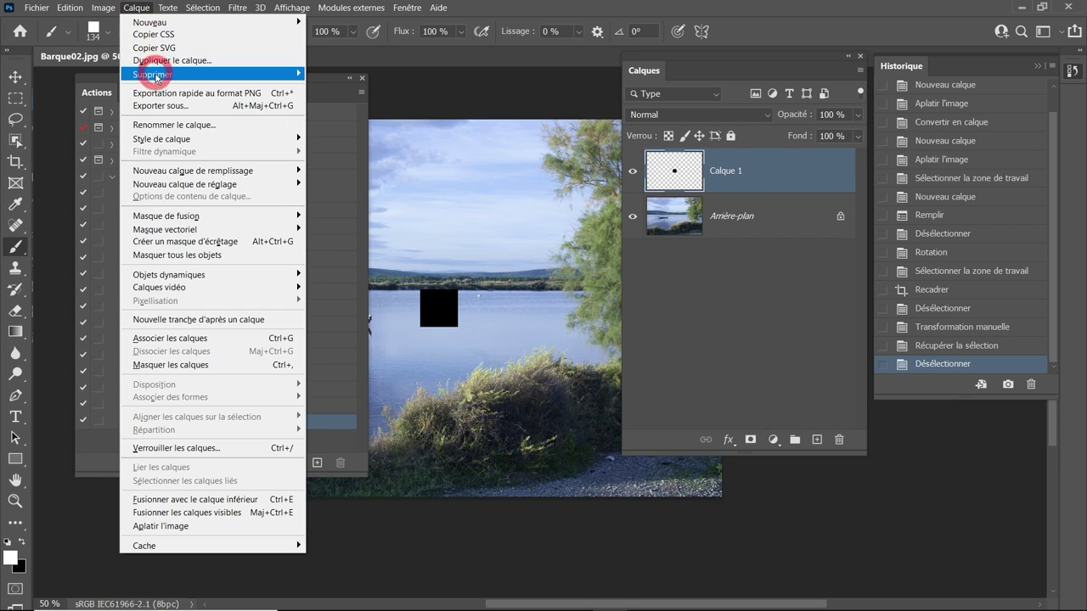
- Delete Calque 1 after confirming, and convert the background into layer Calque 0
mouse_move(153, 74)
click(334, 75)
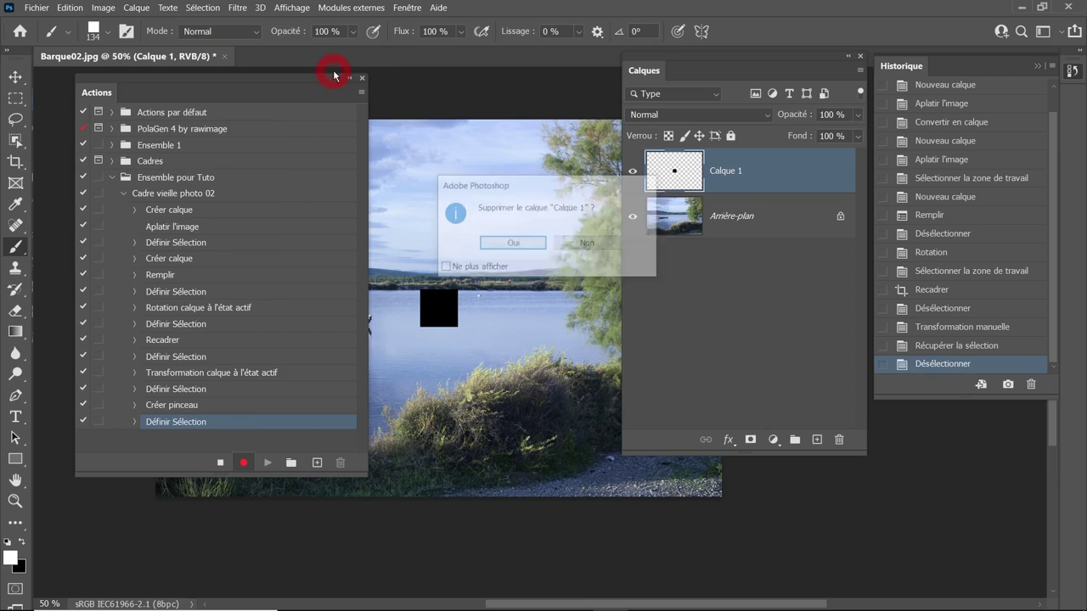
click(529, 243)
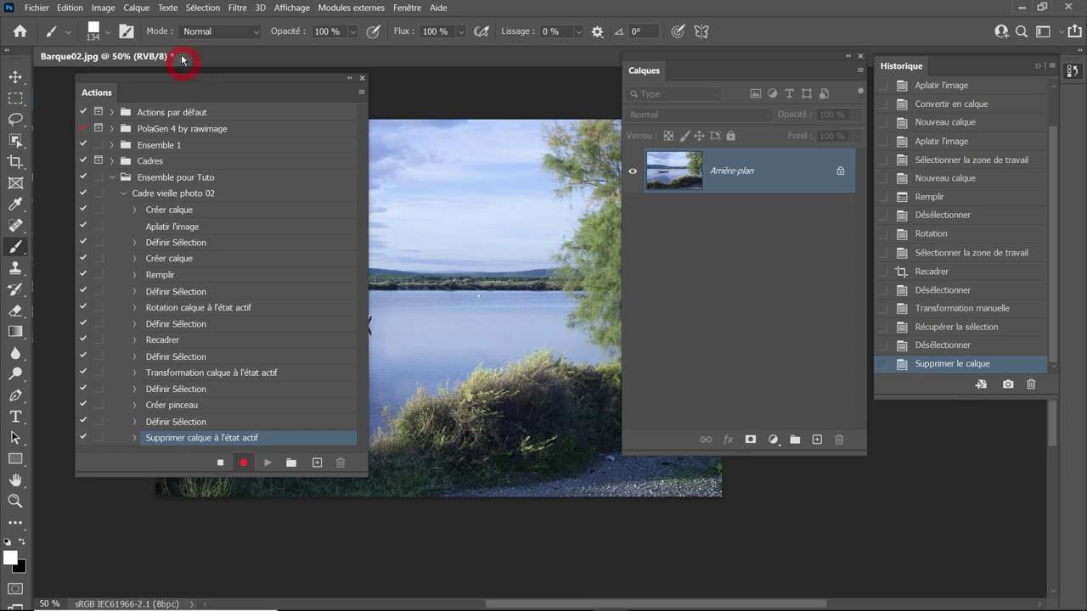
click(135, 8)
mouse_move(150, 23)
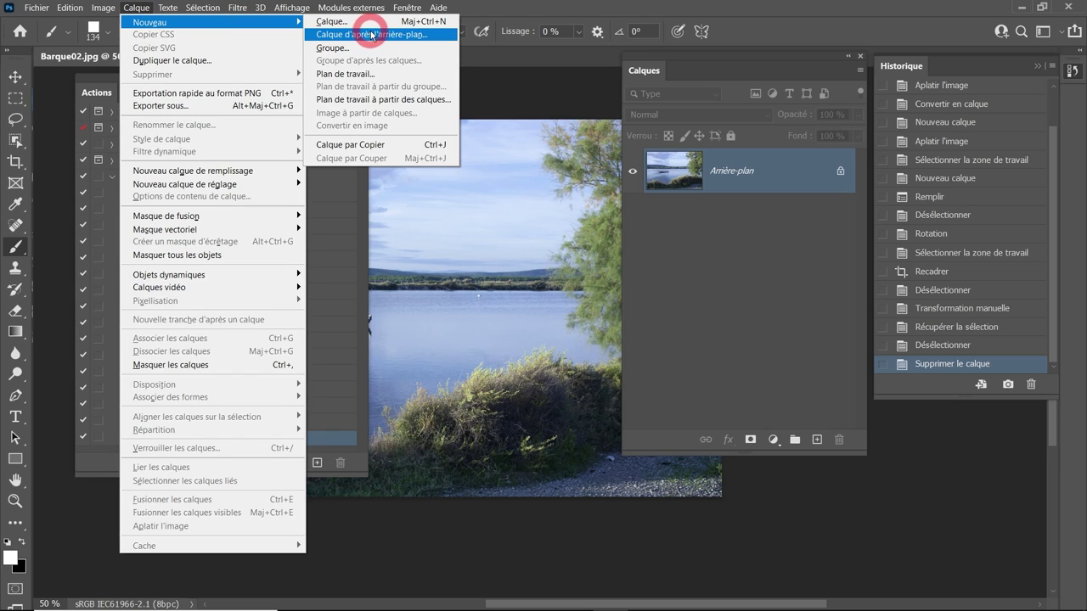
click(433, 35)
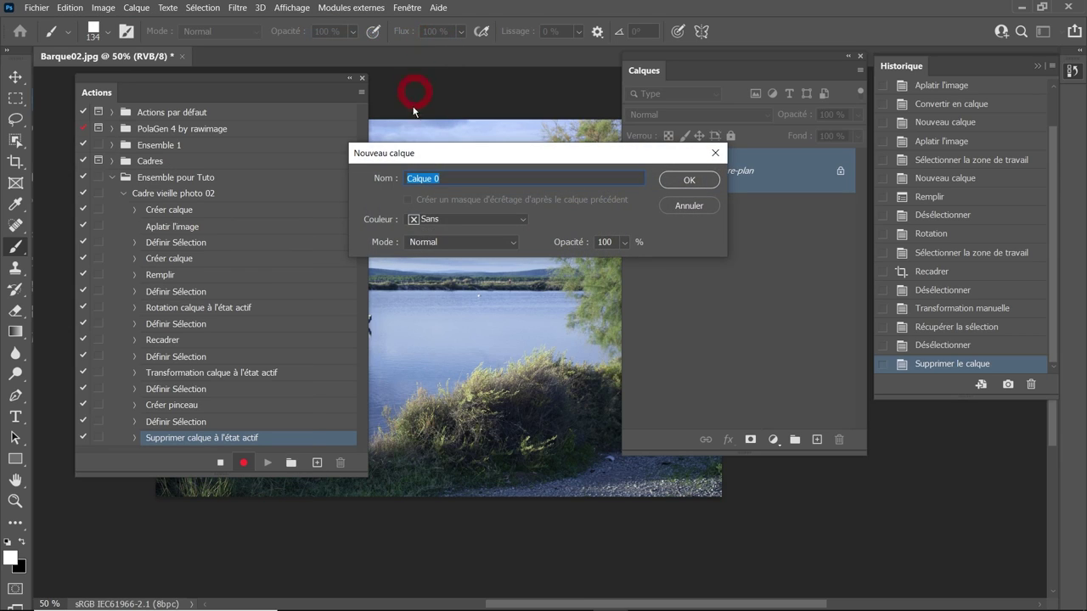
click(689, 180)
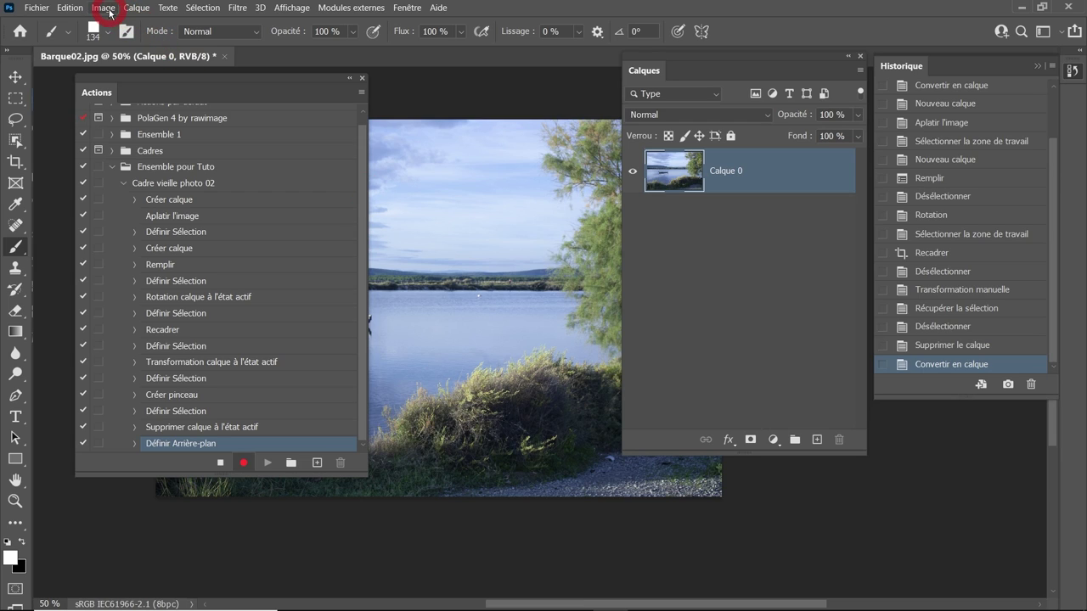
click(104, 8)
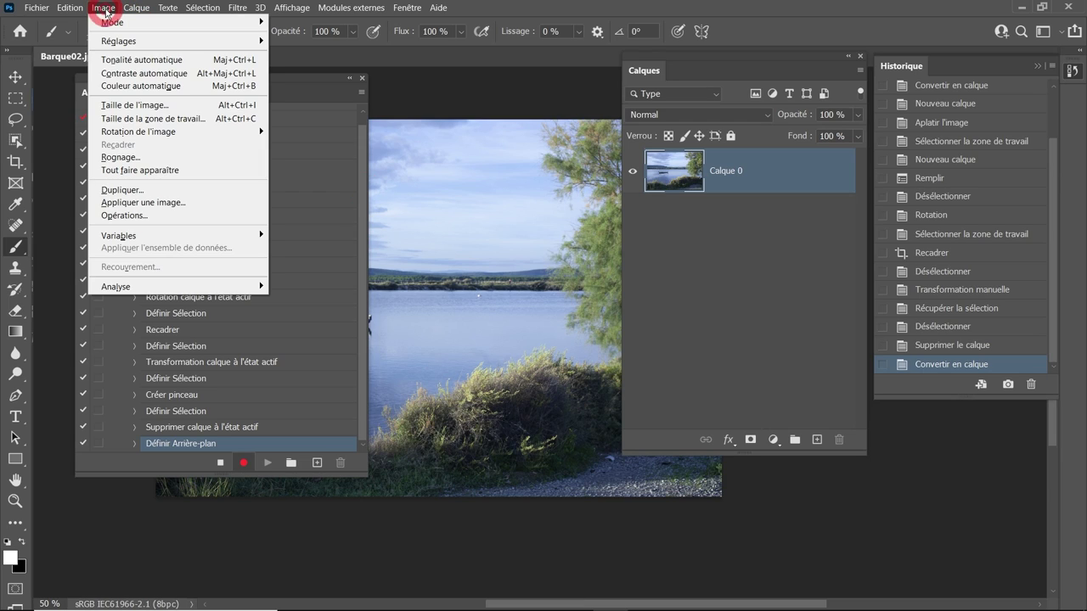
- Set Canvas Size to relative 50 % width and 50 % height, measured in percent
click(132, 120)
drag(580, 226, 548, 173)
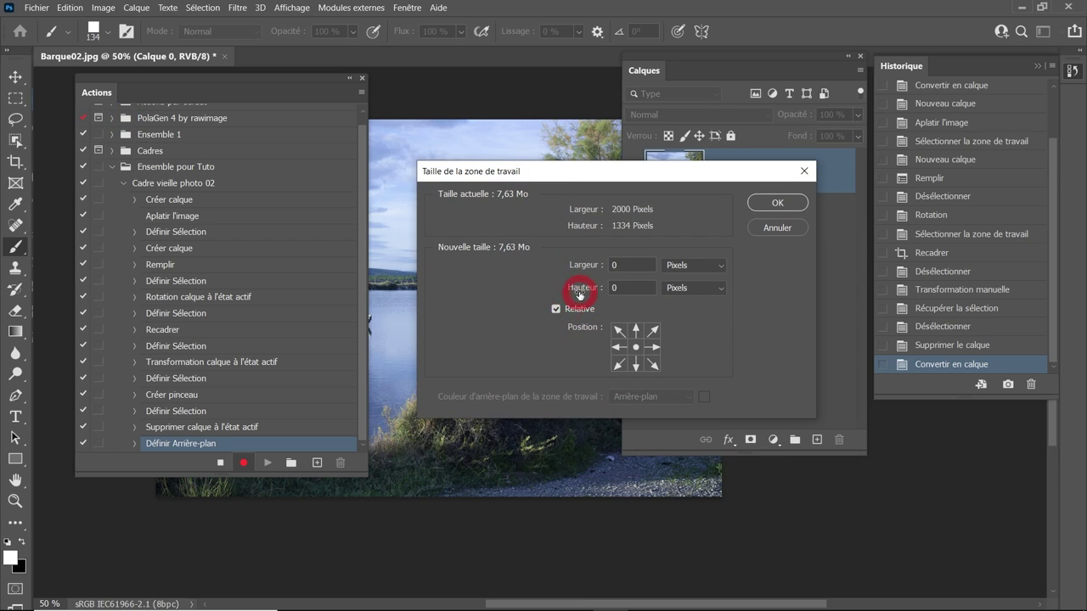
click(685, 268)
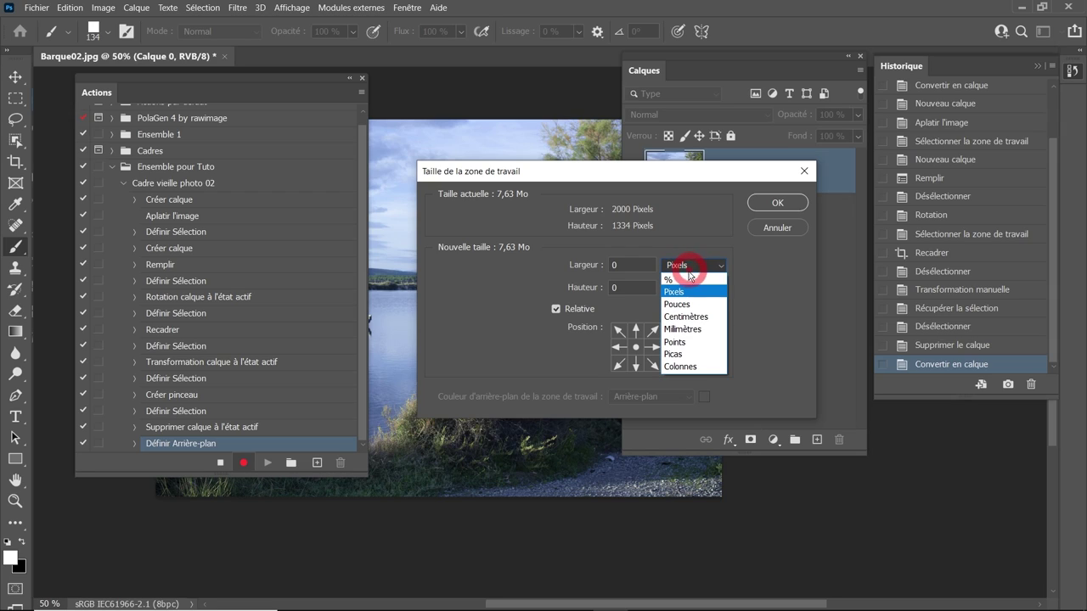
click(686, 283)
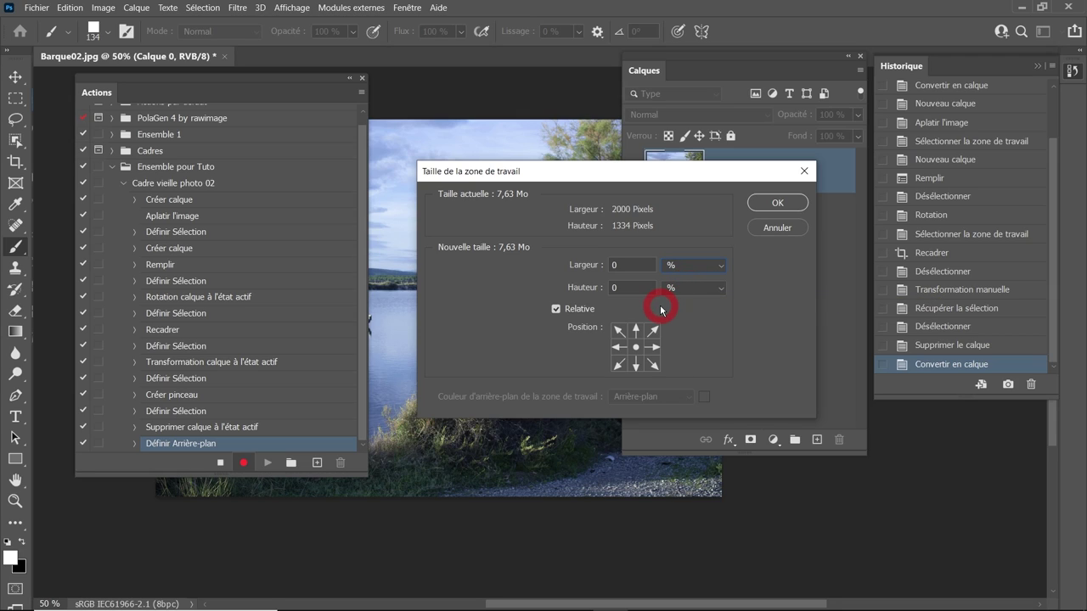
click(566, 269)
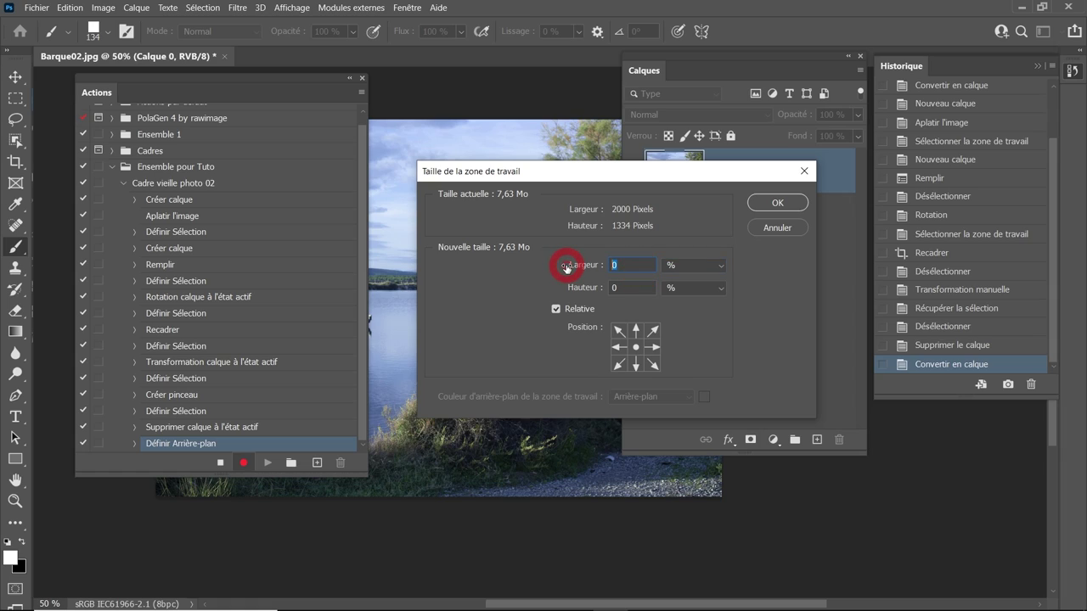
text(50)
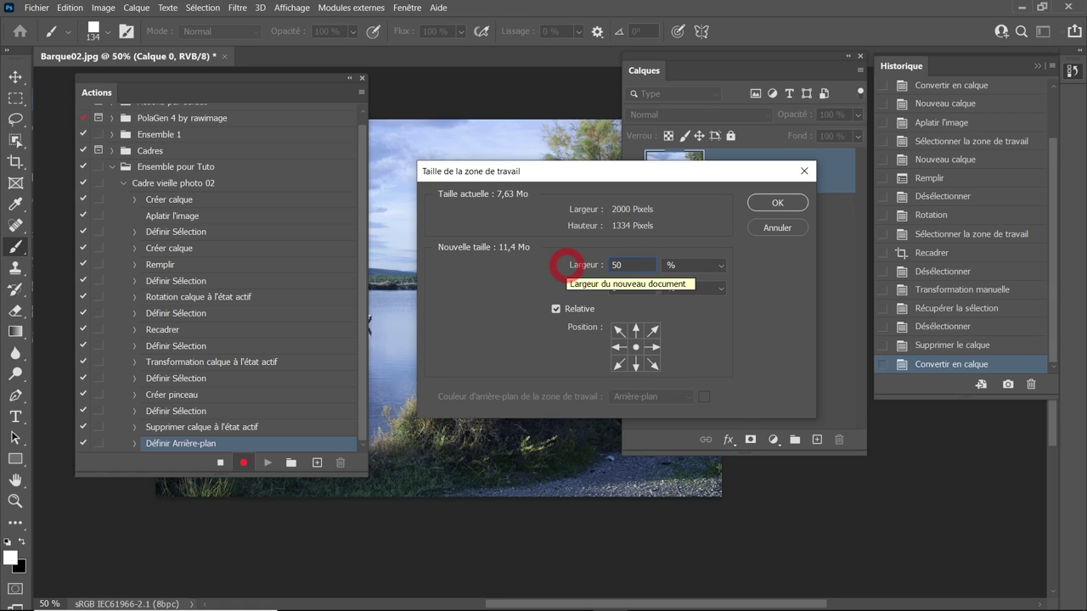
click(635, 288)
text(5)
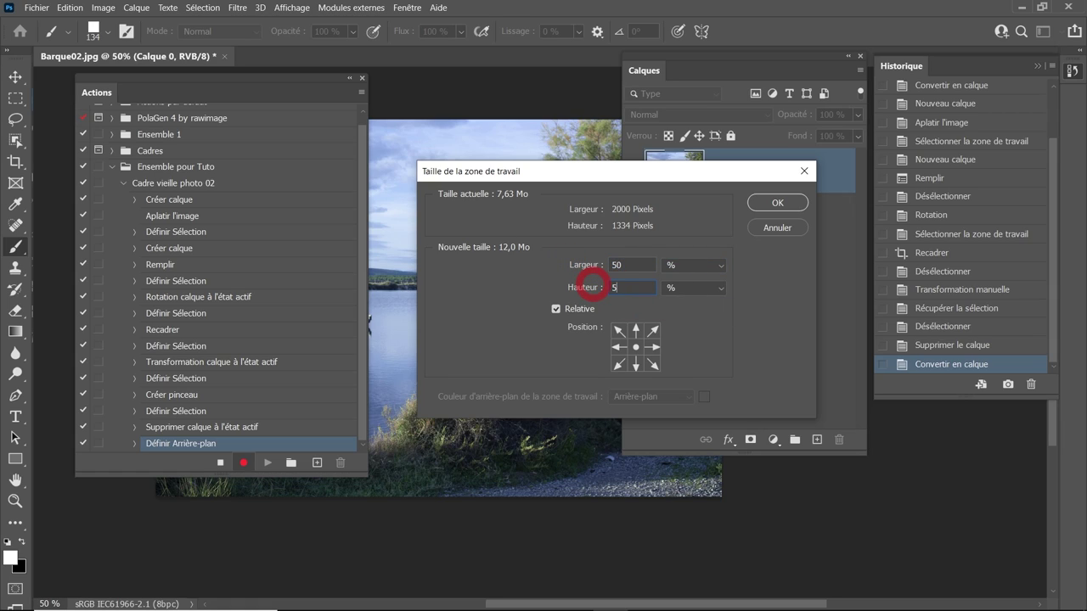
text(0)
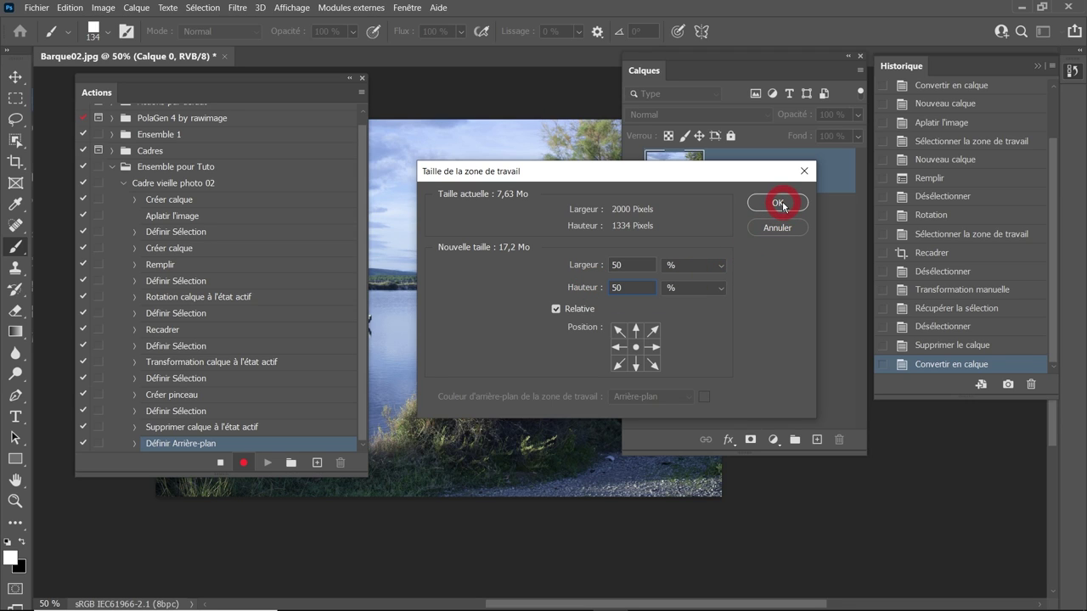
click(781, 204)
key(ctrl+minus)
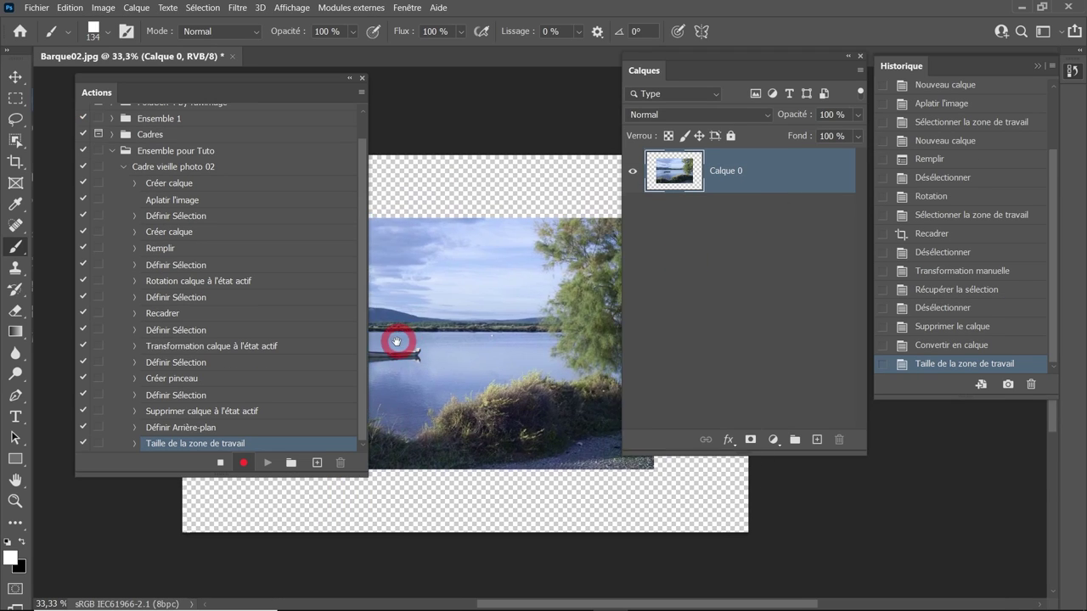
mouse_move(395, 340)
mouse_down()
mouse_move(448, 314)
mouse_move(467, 318)
mouse_up()
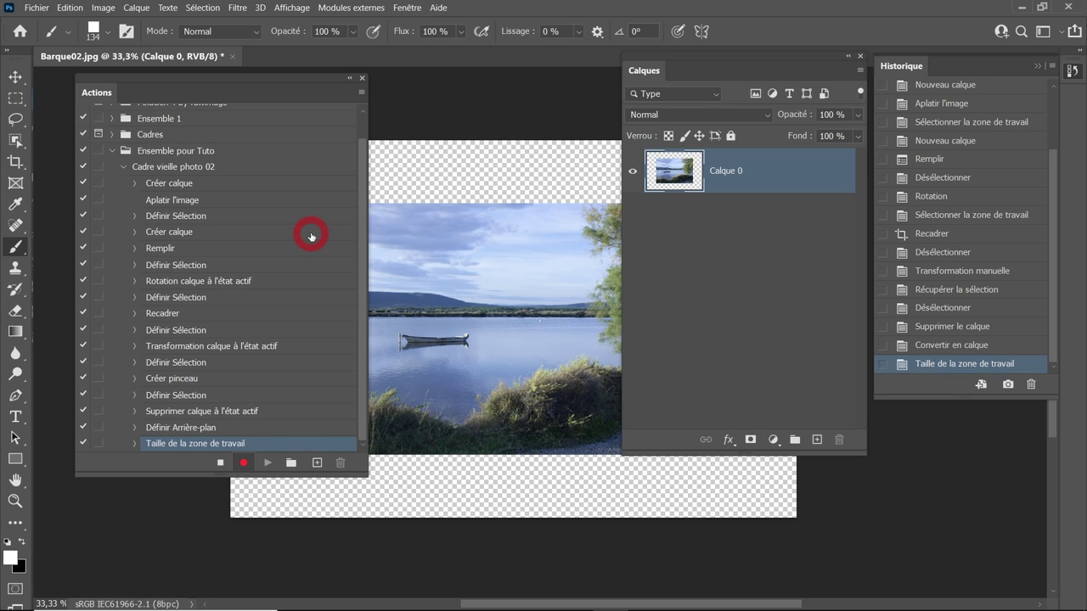
- Create a new layer named Rebord, reset colours with D, and swap to white foreground with X
click(142, 8)
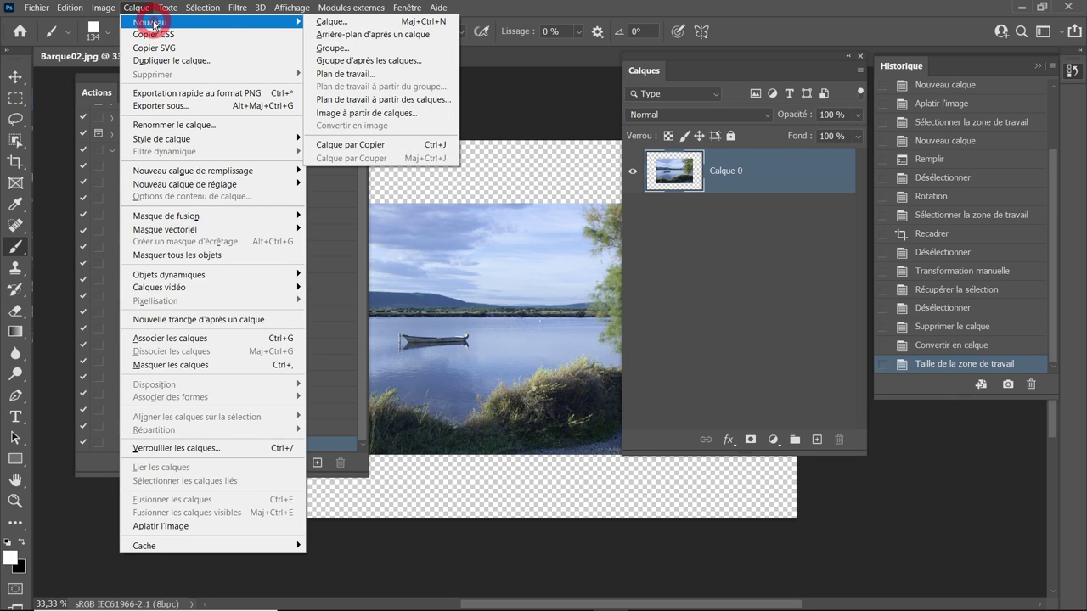
click(340, 24)
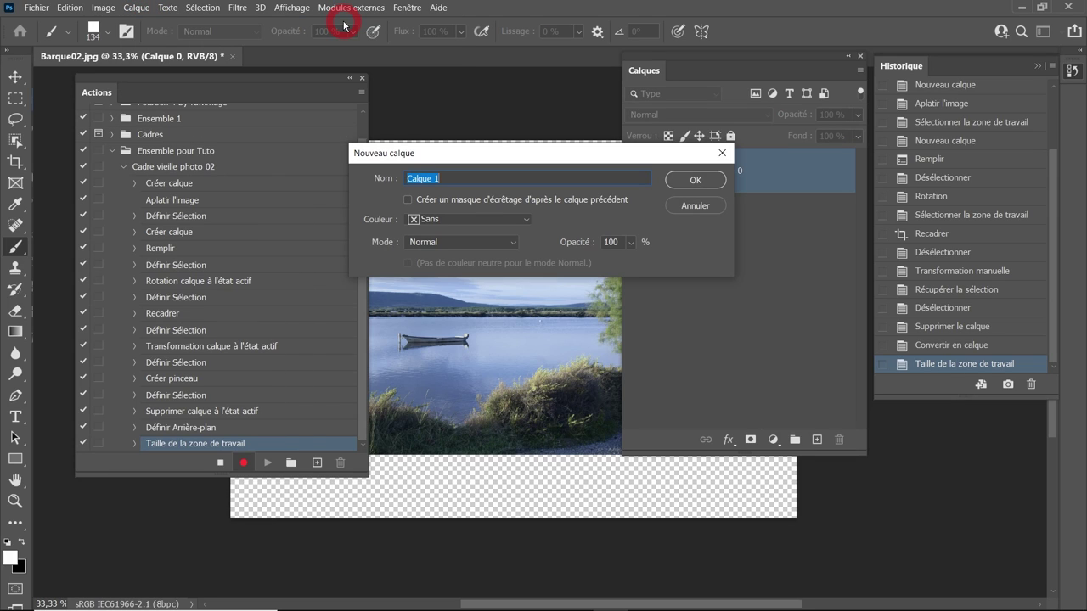
text(Rebord)
key(Return)
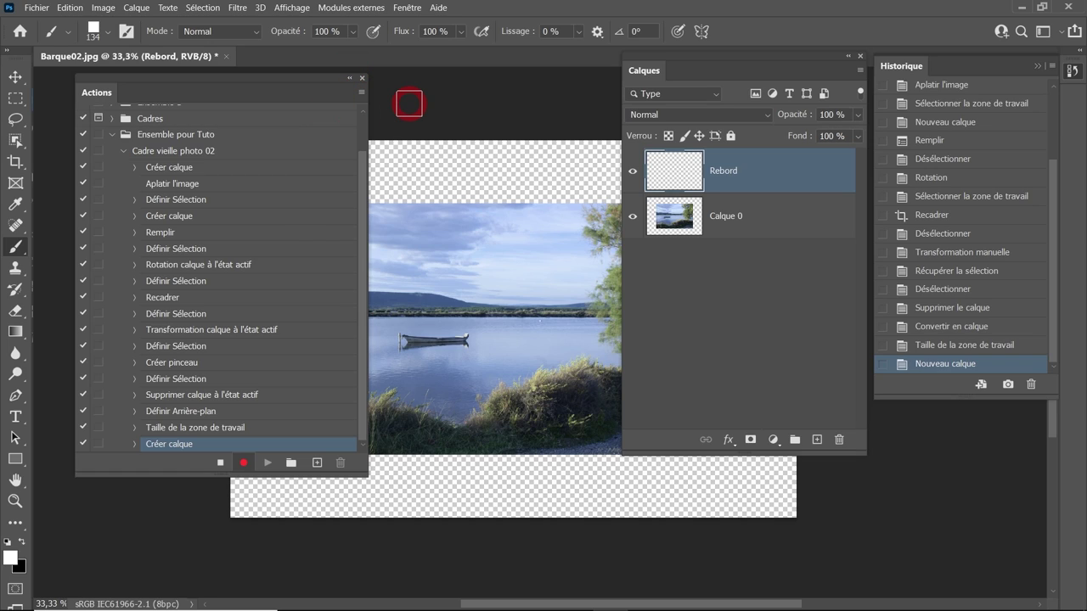
key(d)
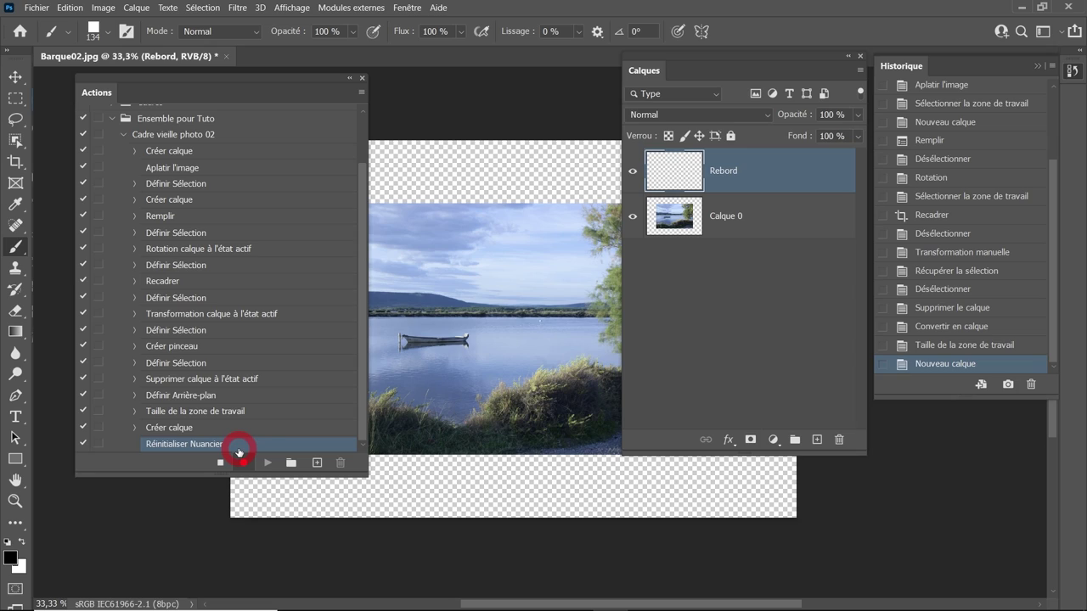
key(x)
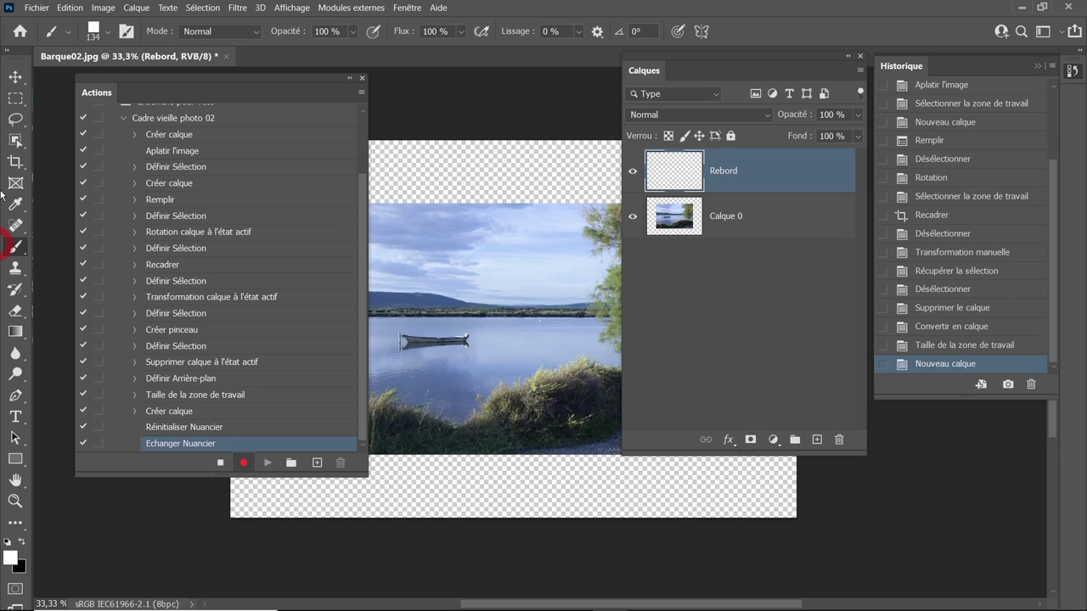
- Send Rebord to the bottom of the stack and select Calque 0 above it with Alt+]
click(137, 10)
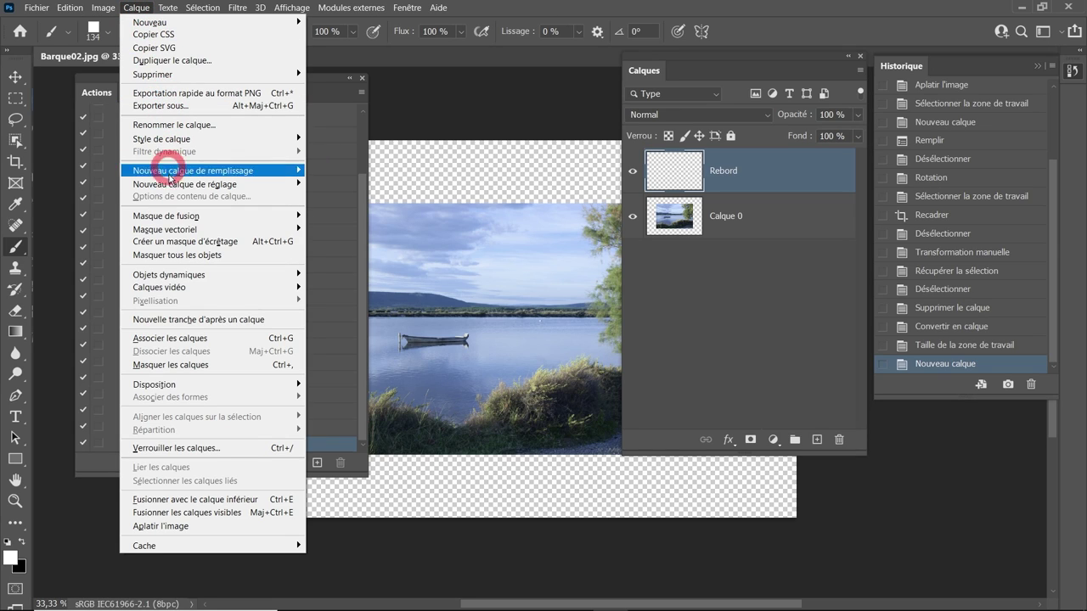
mouse_move(155, 384)
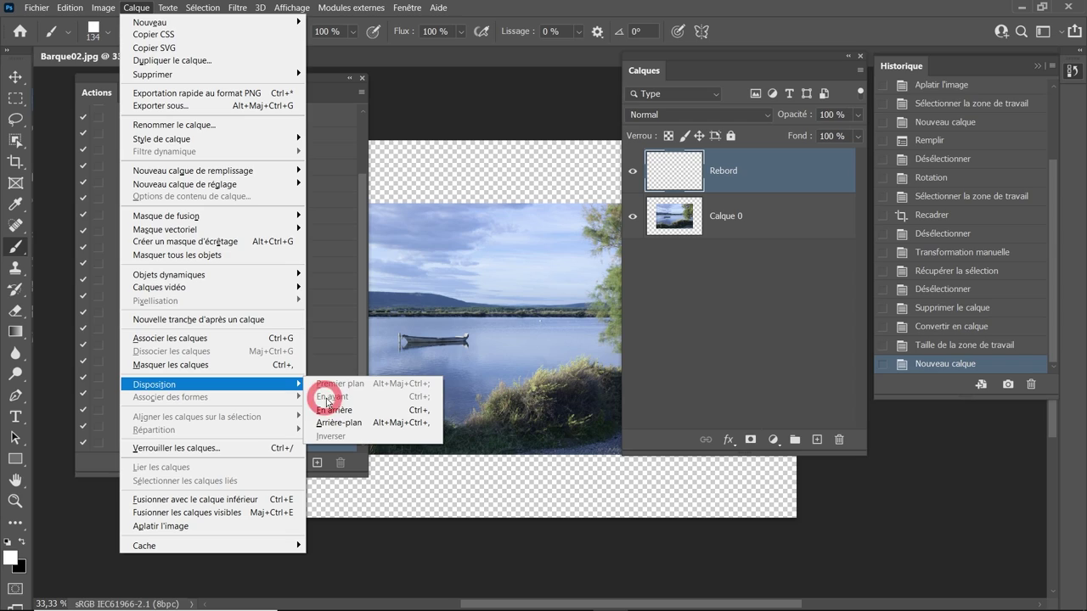
click(344, 426)
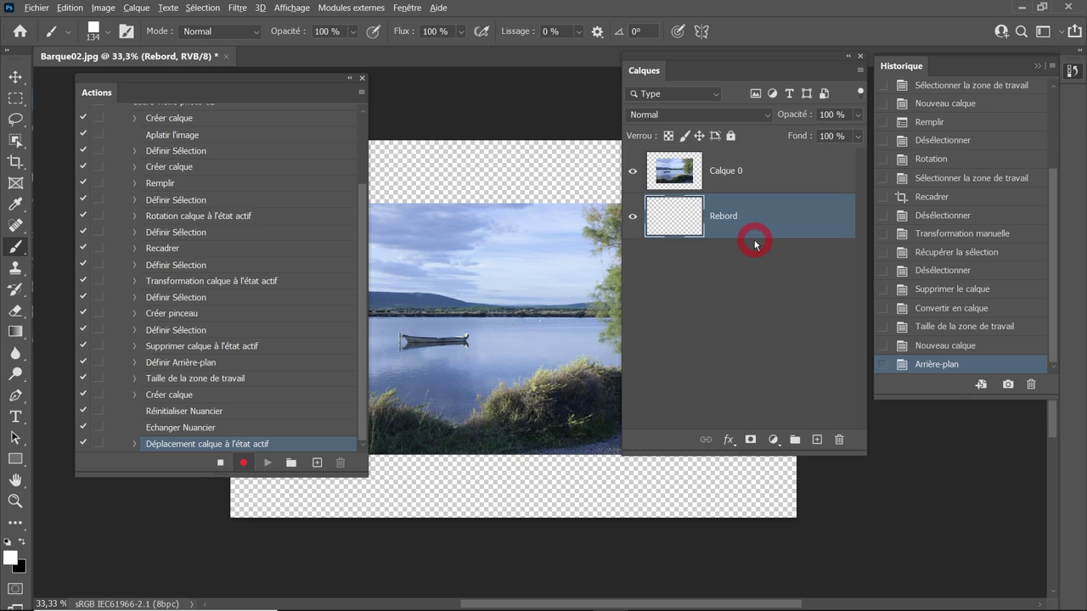
key(alt+bracketright)
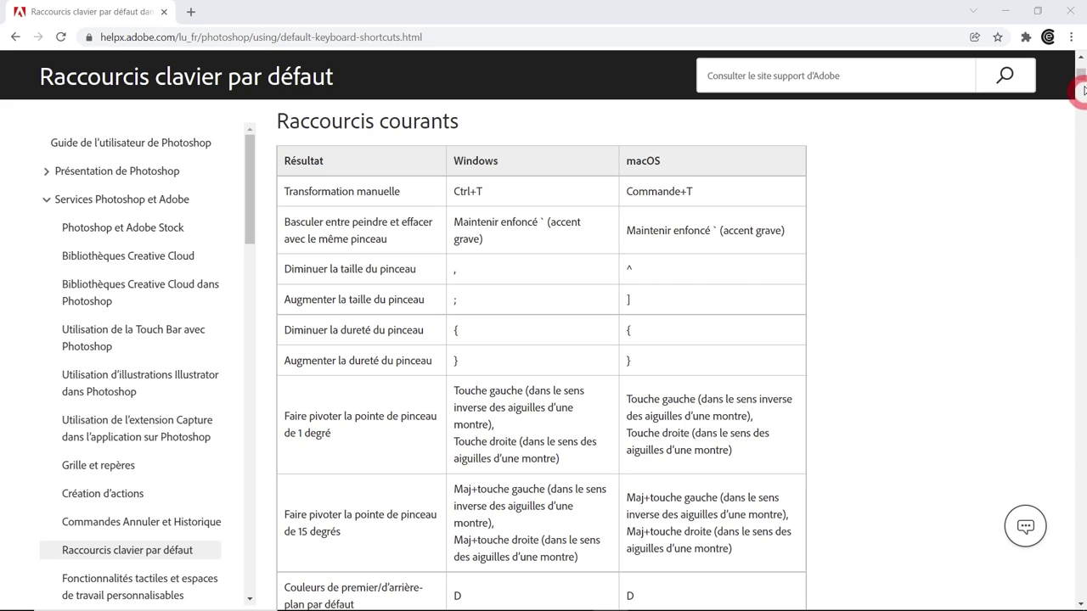
drag(1081, 78, 1080, 175)
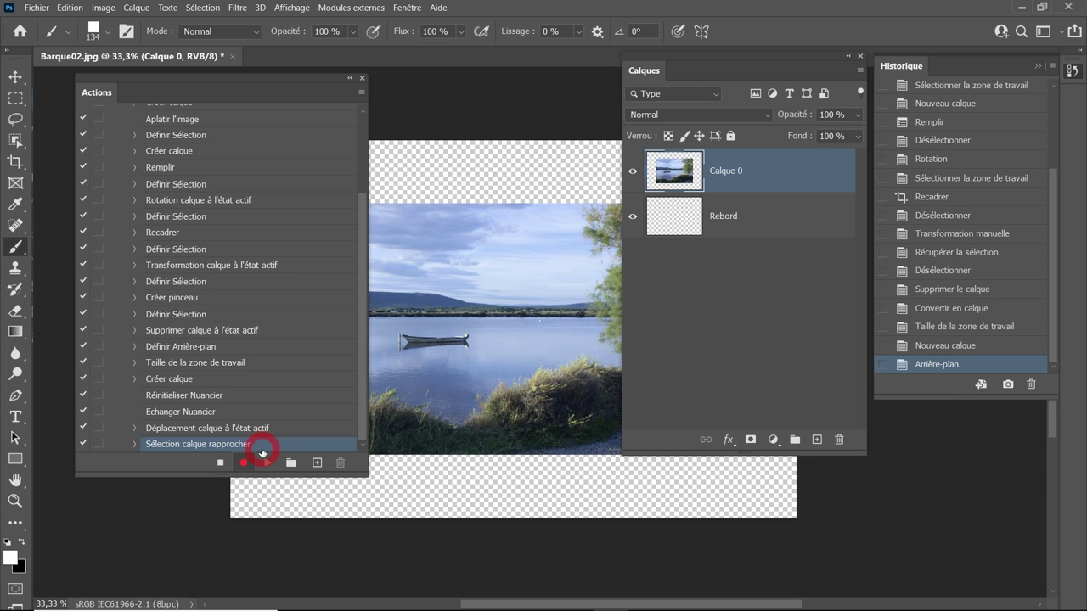
- Load Calque 0's transparency as a selection
click(201, 8)
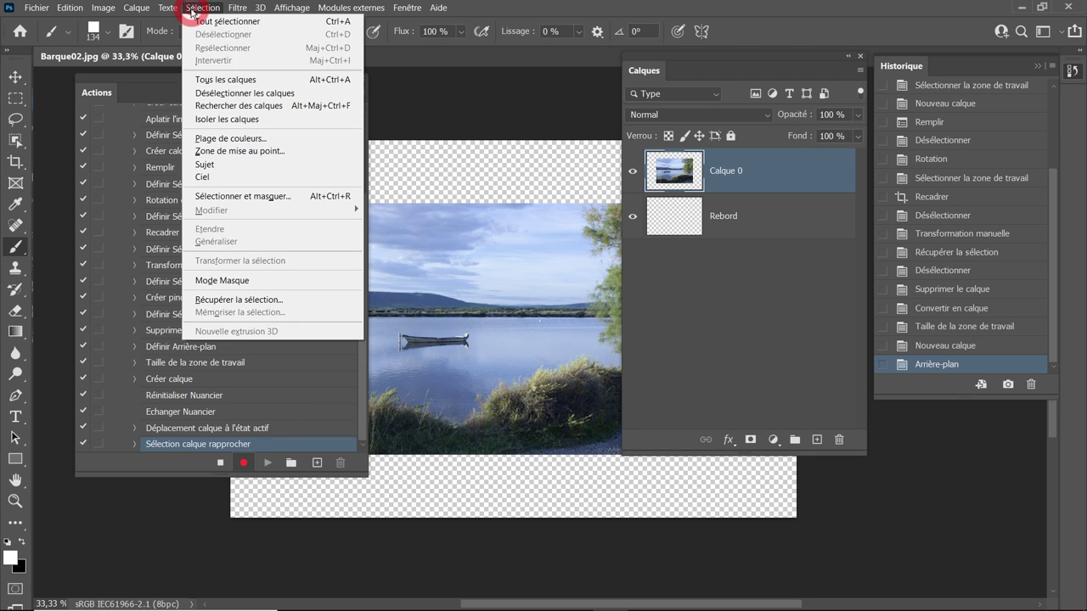
click(242, 300)
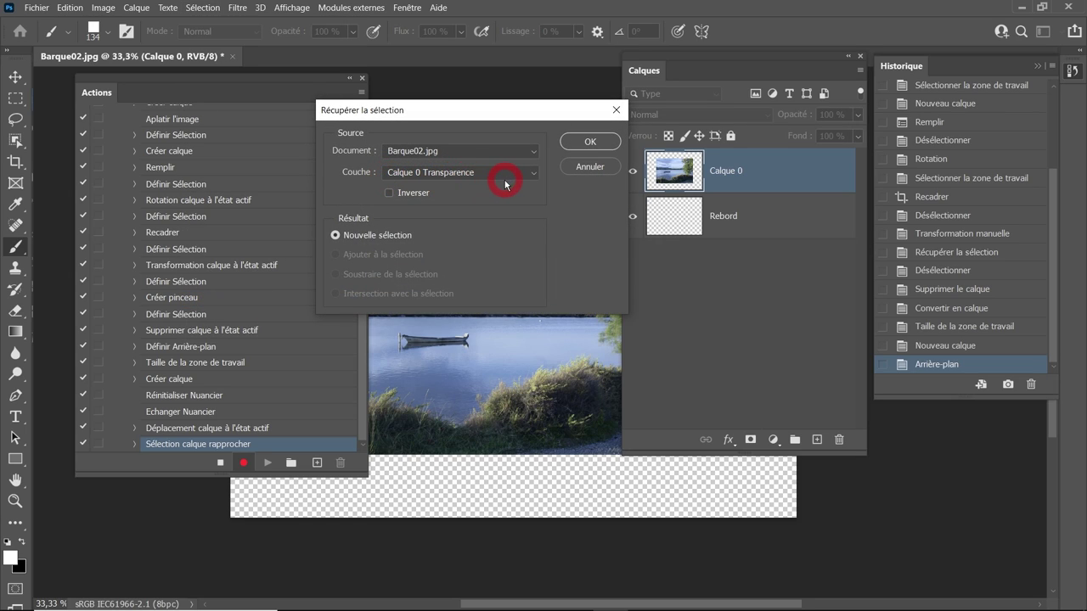
click(578, 142)
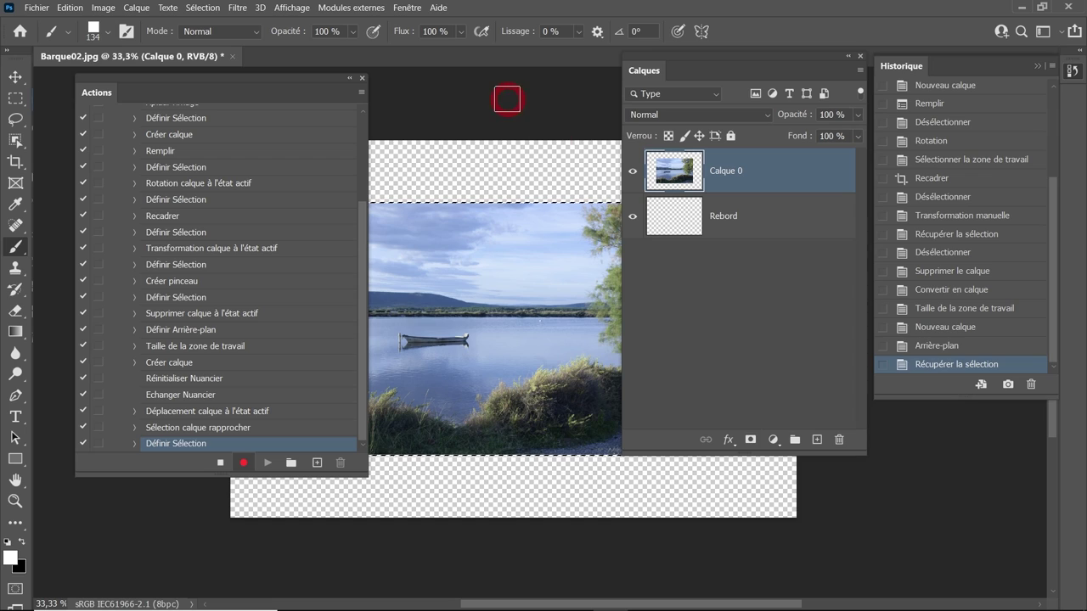
- Show the Paths panel and convert the selection to a work path at tolerance 2,0
click(408, 8)
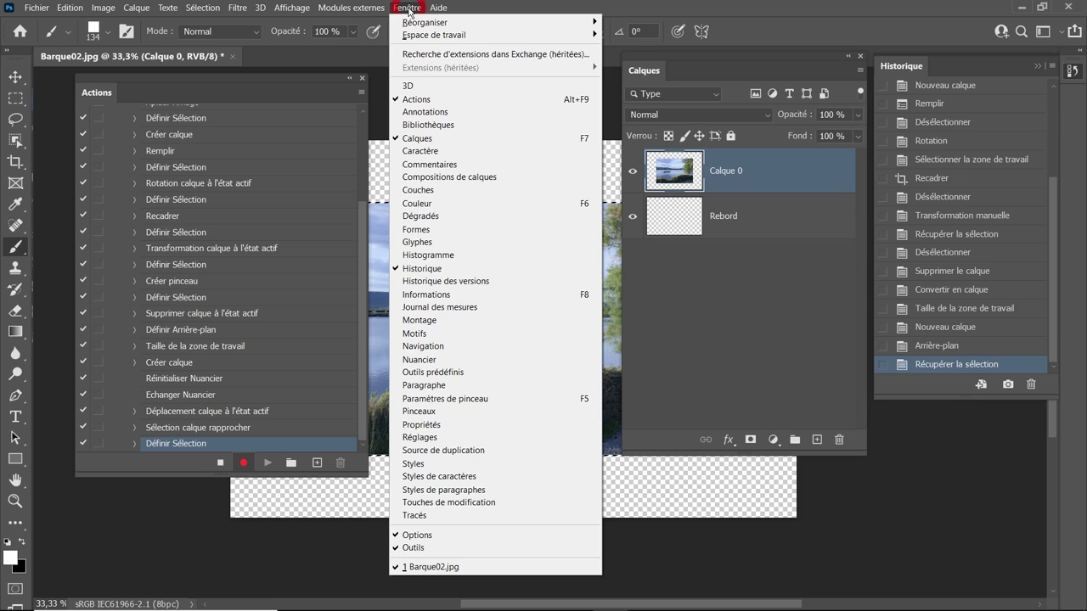
click(441, 516)
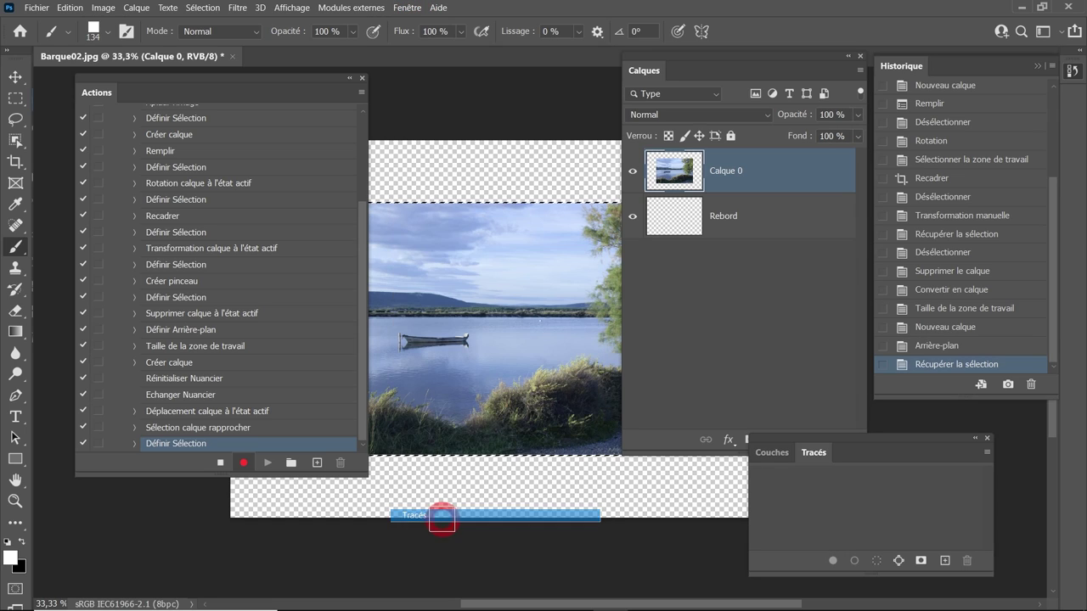
drag(813, 452, 450, 103)
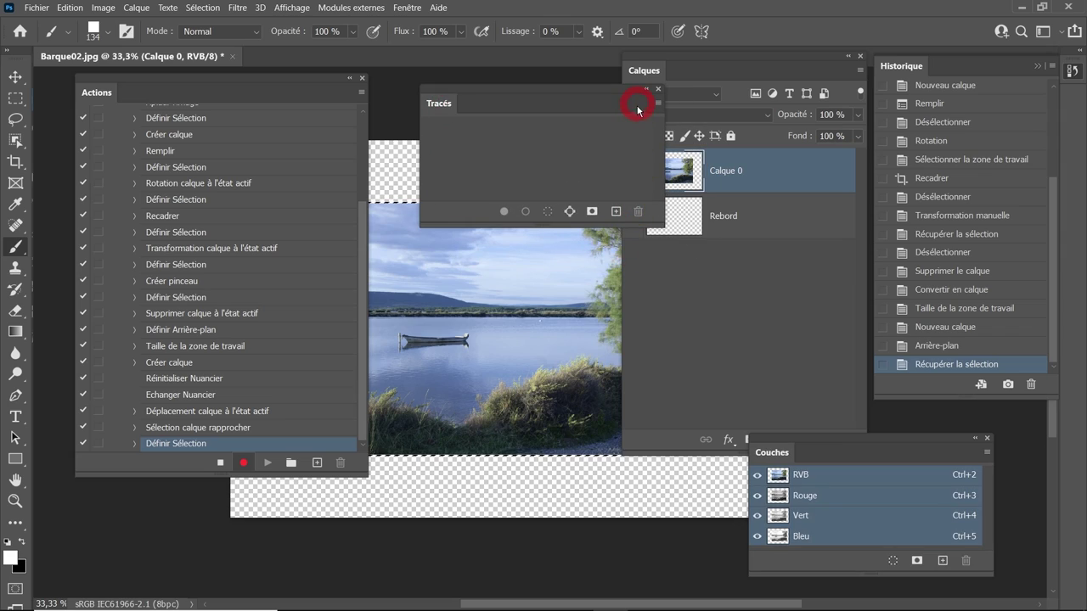
alt+click(569, 211)
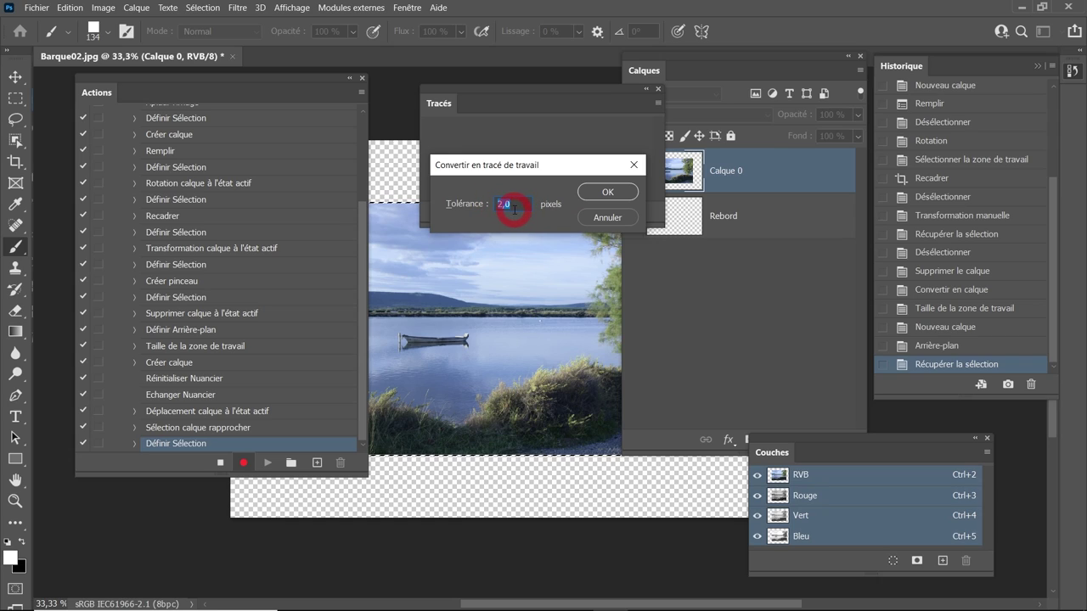
click(607, 192)
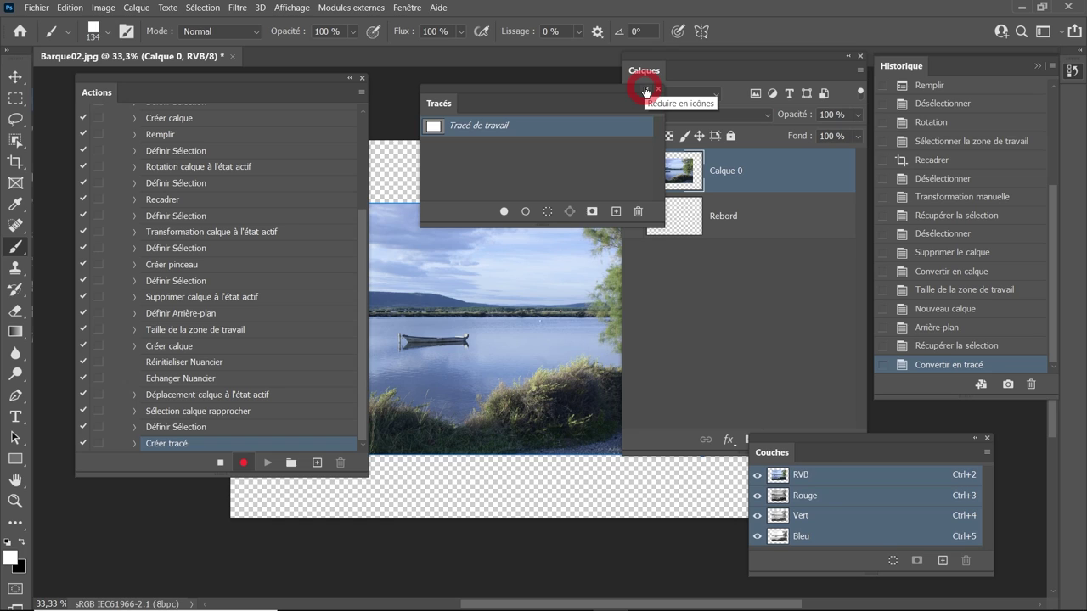
- Rearrange the Paths panel and make the Rebord layer active
click(646, 91)
mouse_move(420, 364)
mouse_down()
mouse_move(480, 387)
mouse_move(331, 352)
mouse_move(504, 337)
mouse_move(451, 143)
mouse_up()
click(450, 111)
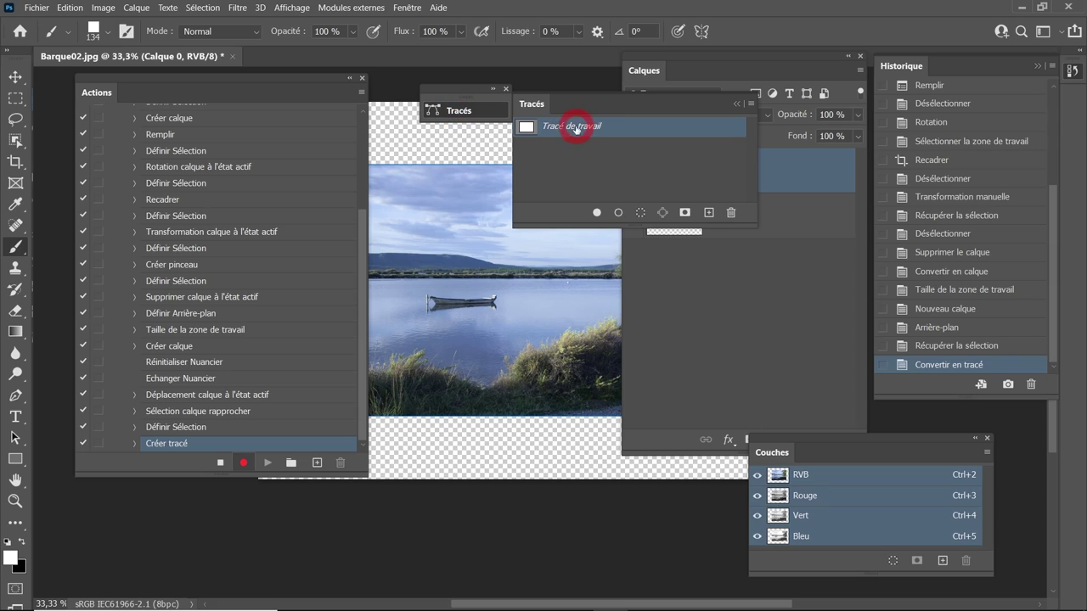
drag(607, 133, 617, 144)
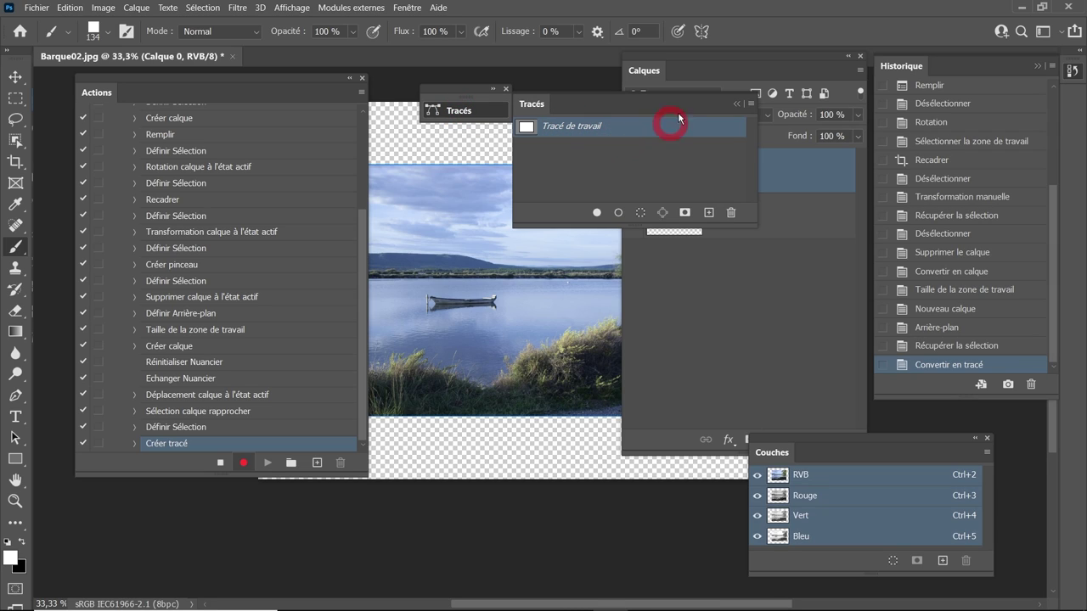
click(701, 55)
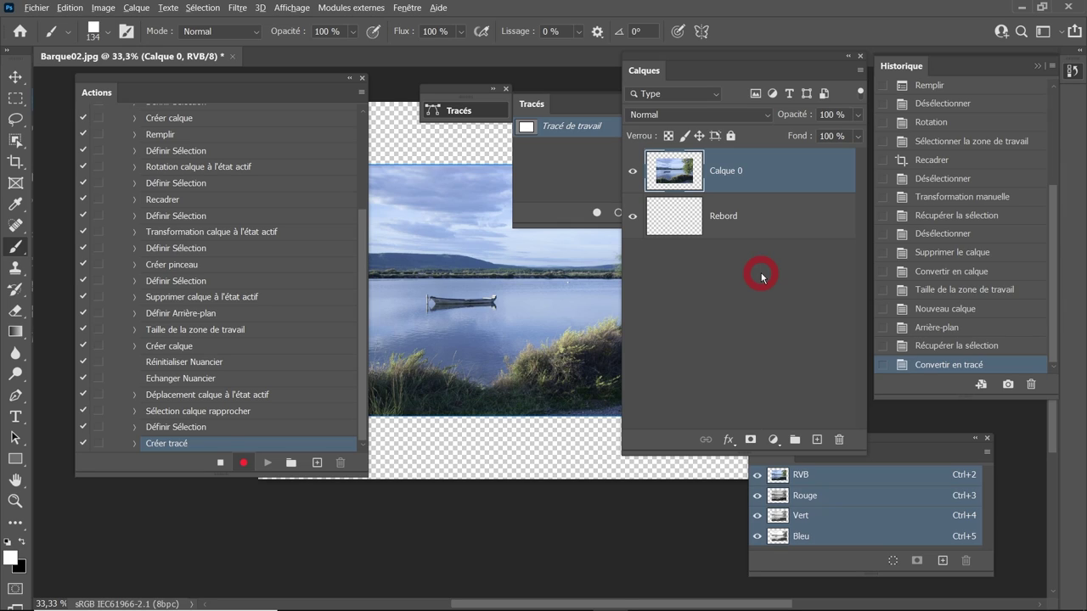
key(alt+bracketleft)
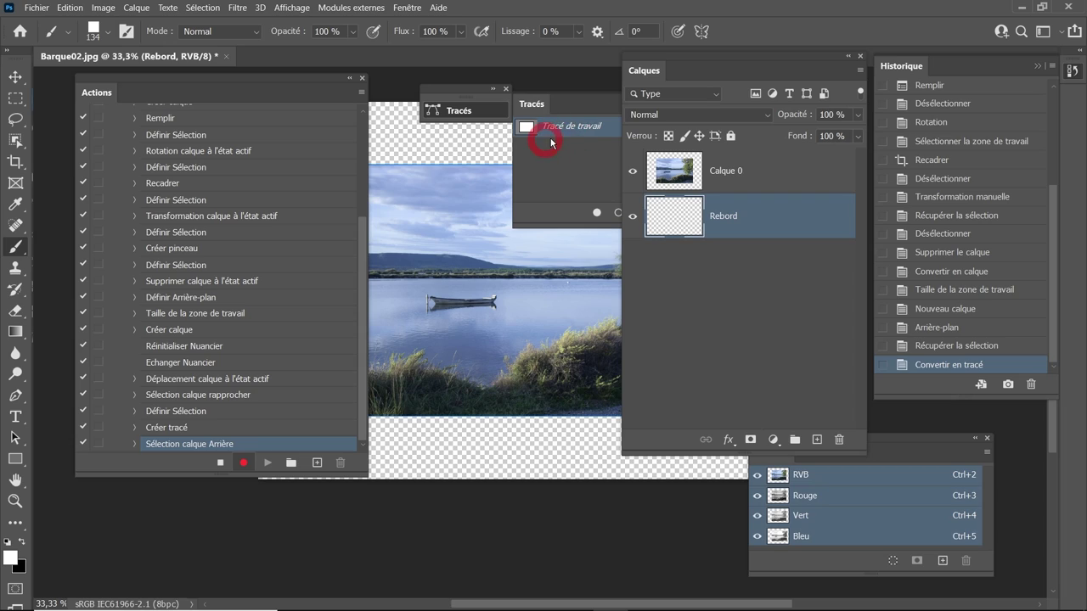
- Stroke the work path on Rebord using the Brush tool
drag(550, 143, 559, 142)
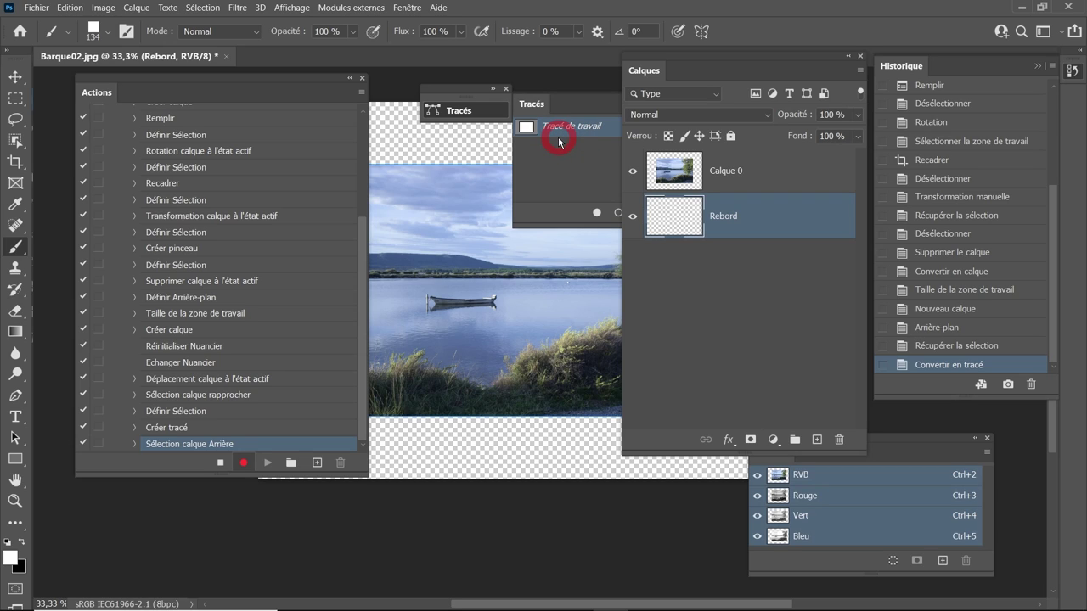
mouse_move(559, 142)
mouse_down()
mouse_move(512, 114)
mouse_move(386, 127)
mouse_up()
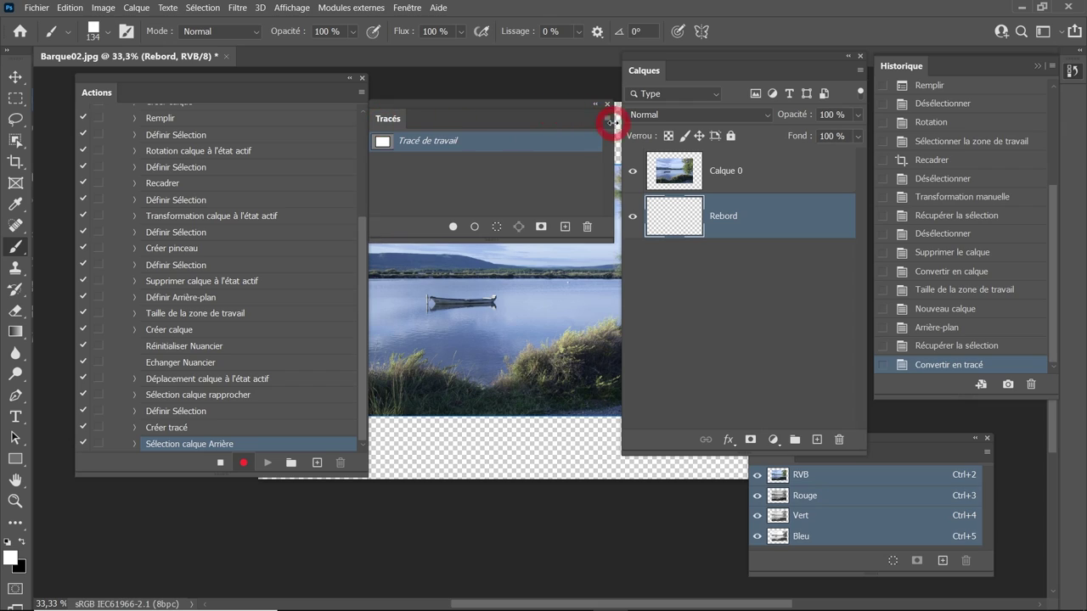
drag(612, 121, 647, 214)
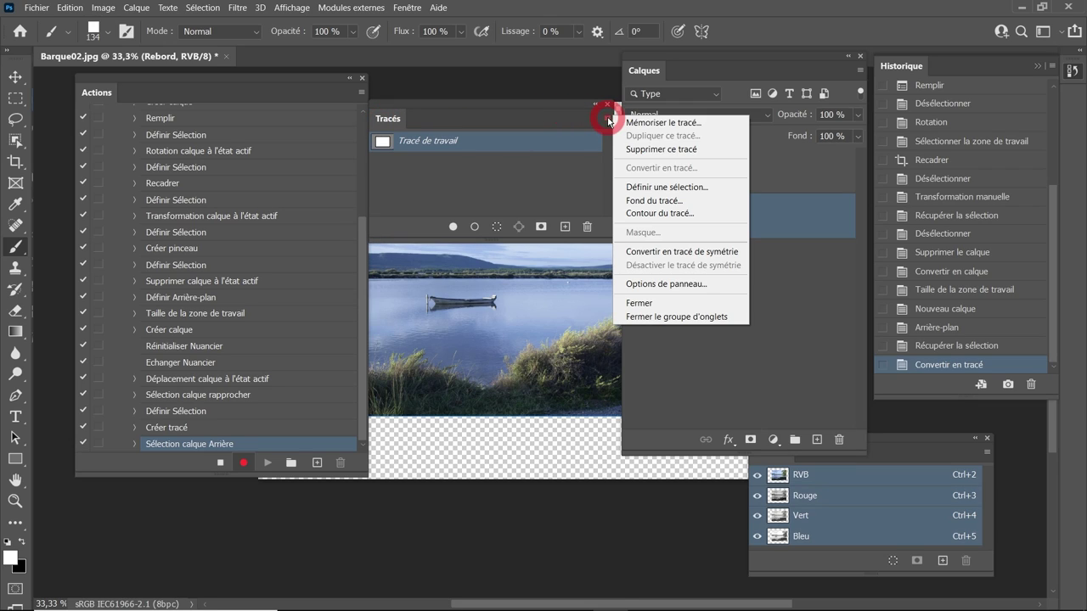
click(647, 214)
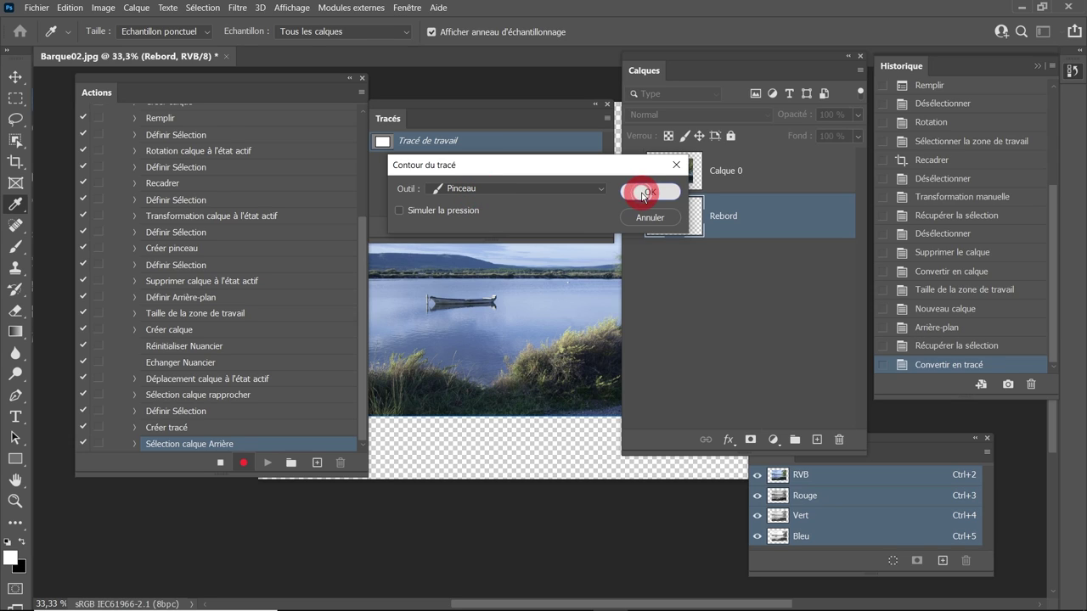
click(643, 193)
click(595, 104)
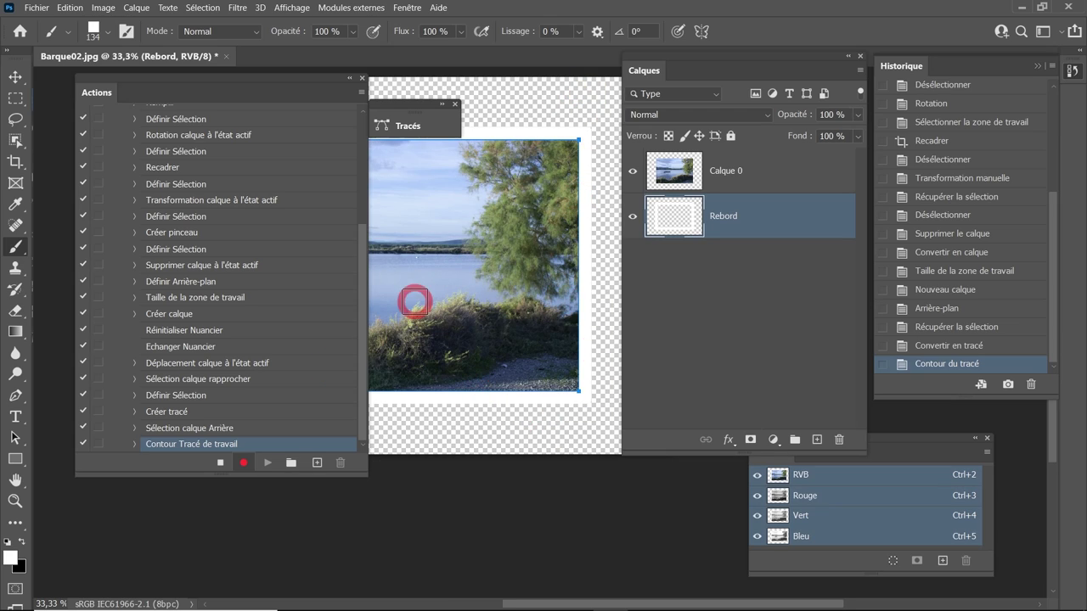
click(135, 8)
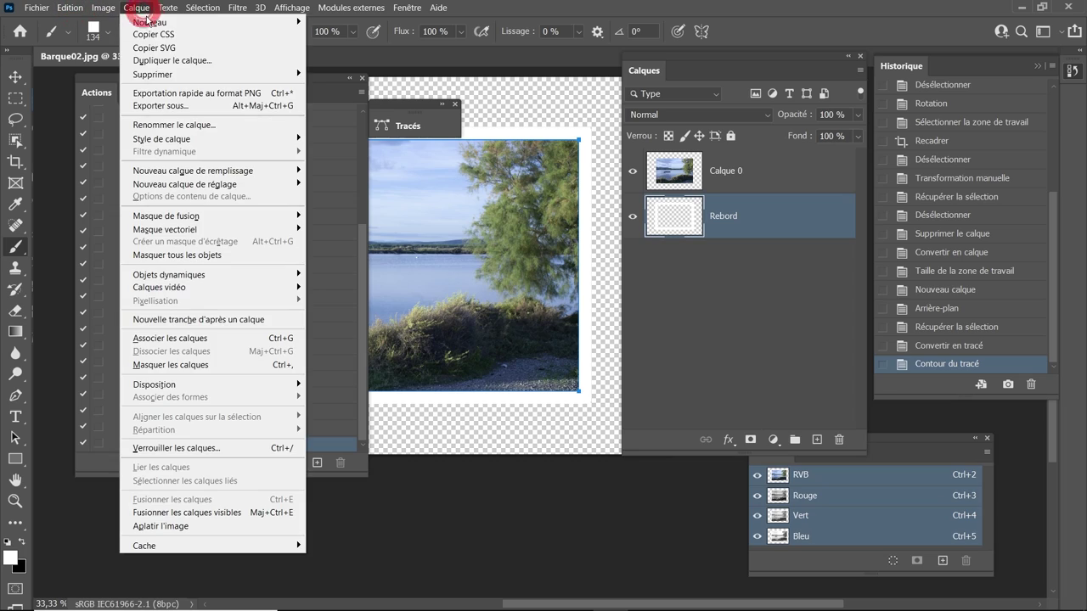
click(235, 514)
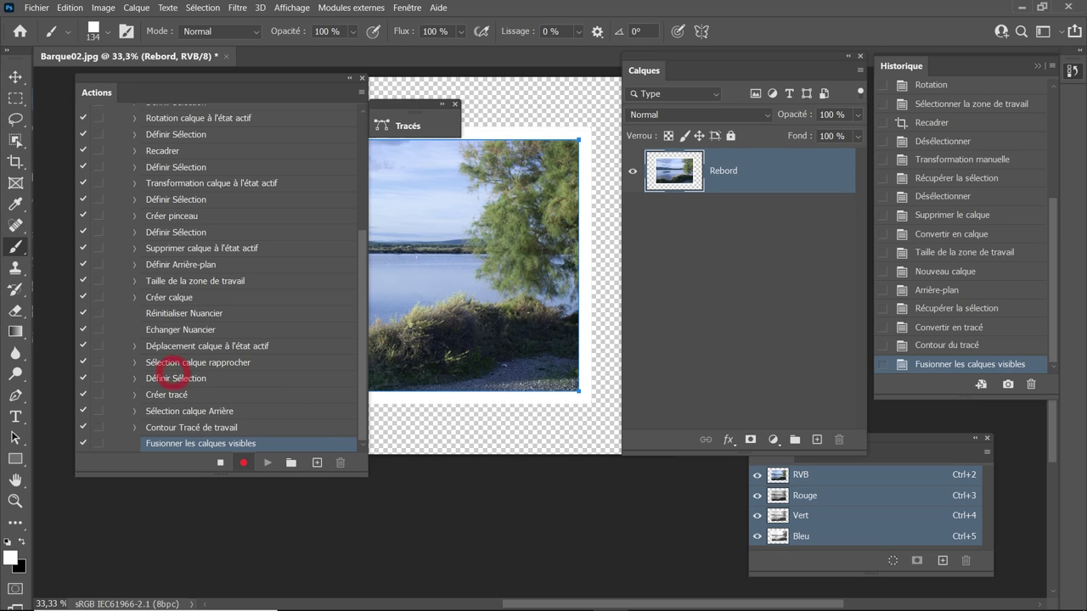
drag(361, 396, 368, 257)
scroll(364, 307, down, 5)
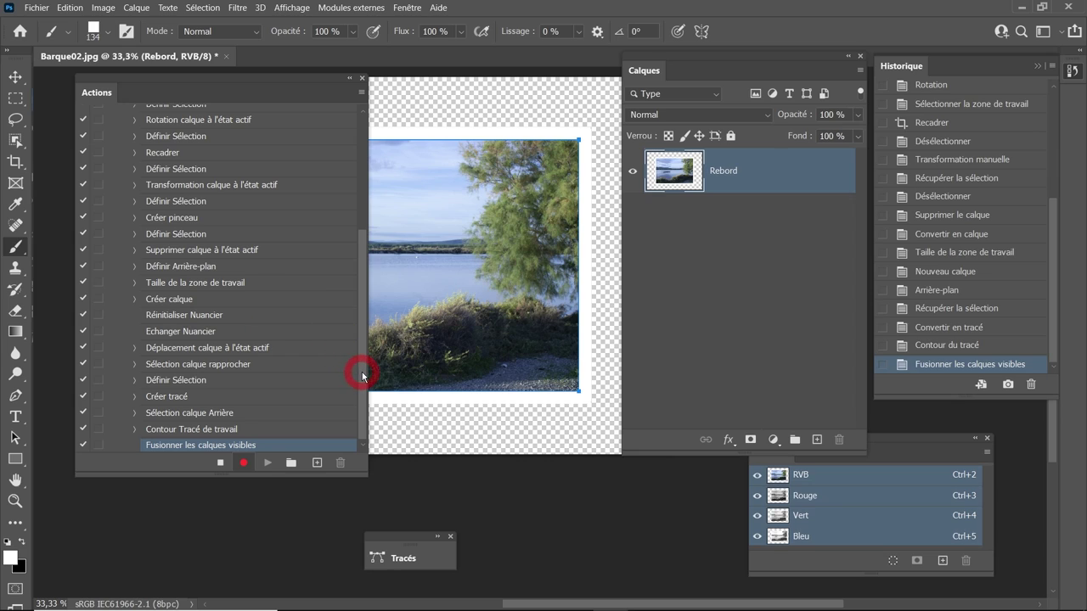
mouse_move(361, 369)
mouse_down()
mouse_move(377, 282)
mouse_move(376, 303)
mouse_up()
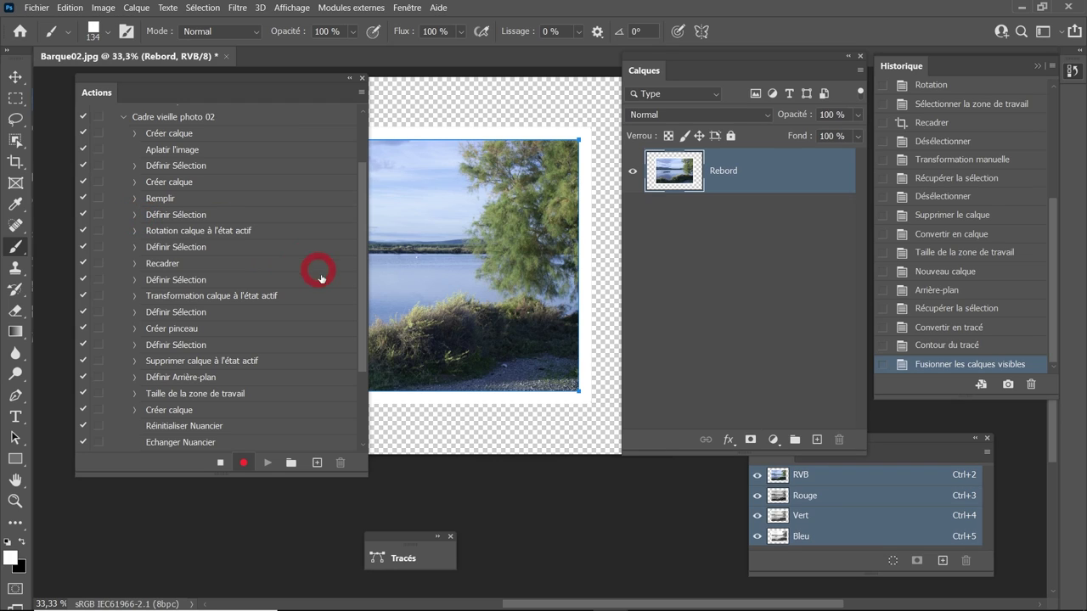
drag(363, 305, 363, 382)
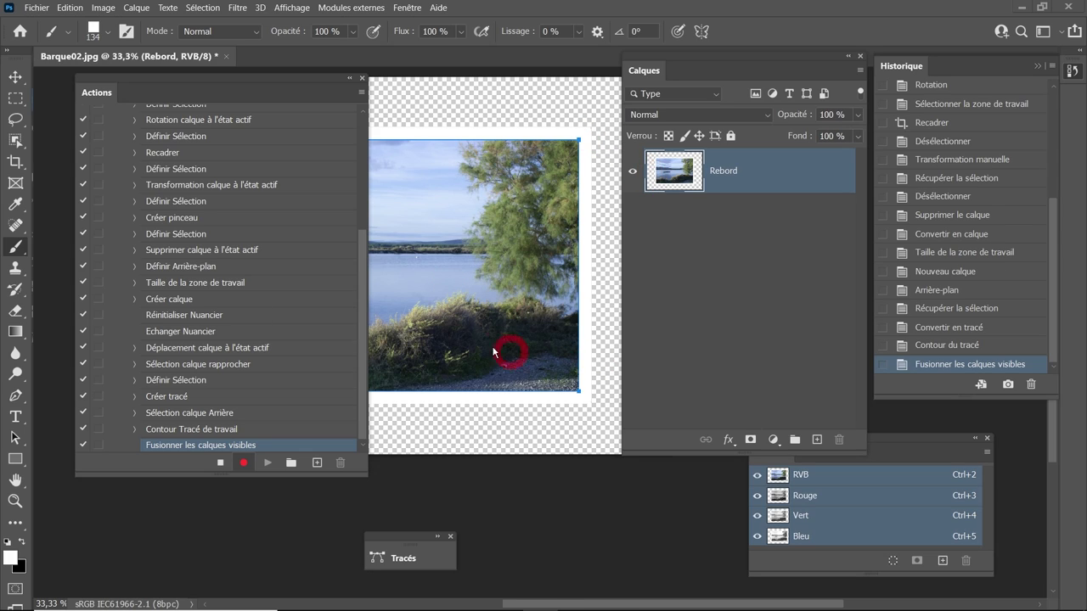
- Load Rebord's transparency as a selection and invert it
click(204, 9)
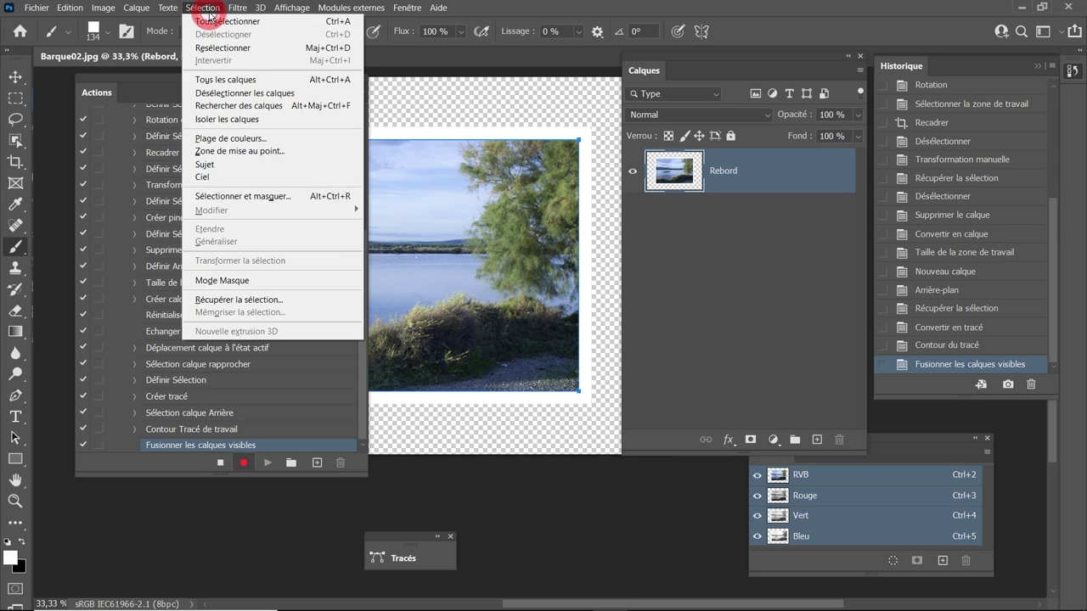
click(239, 299)
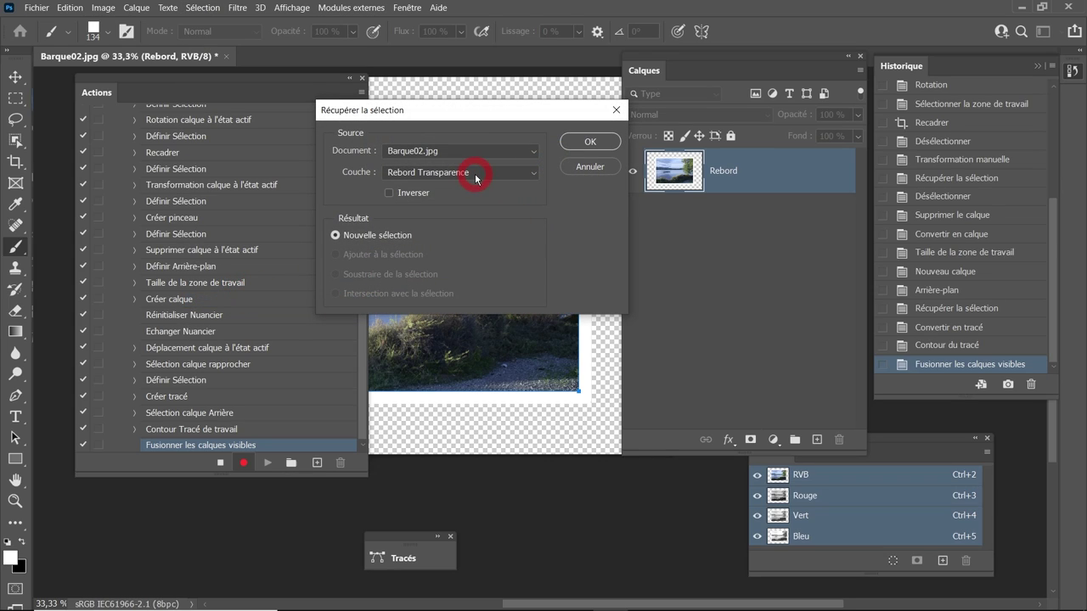
click(575, 145)
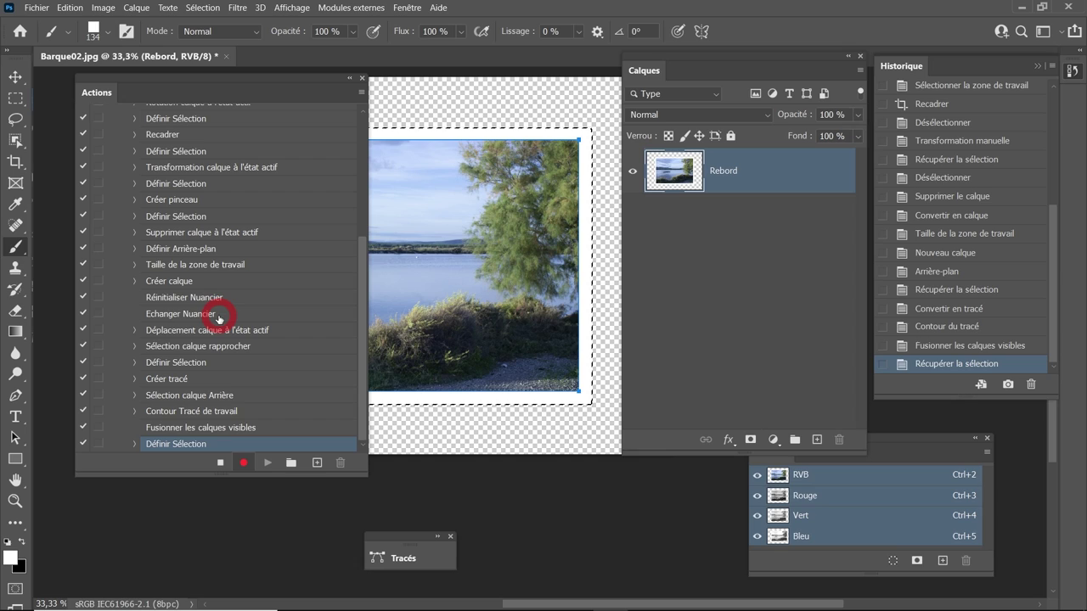
click(202, 8)
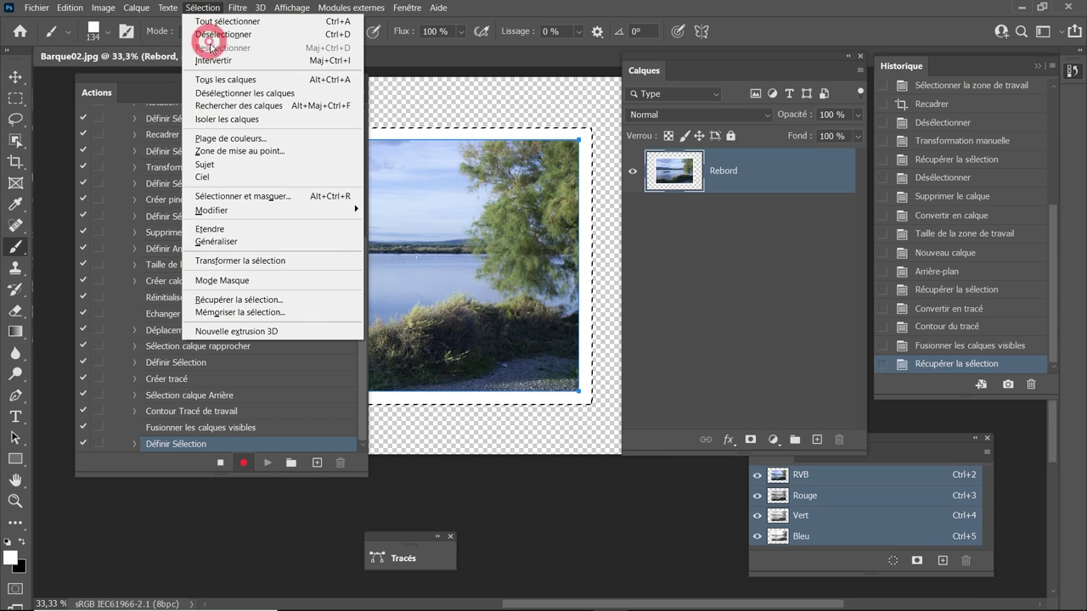
click(220, 62)
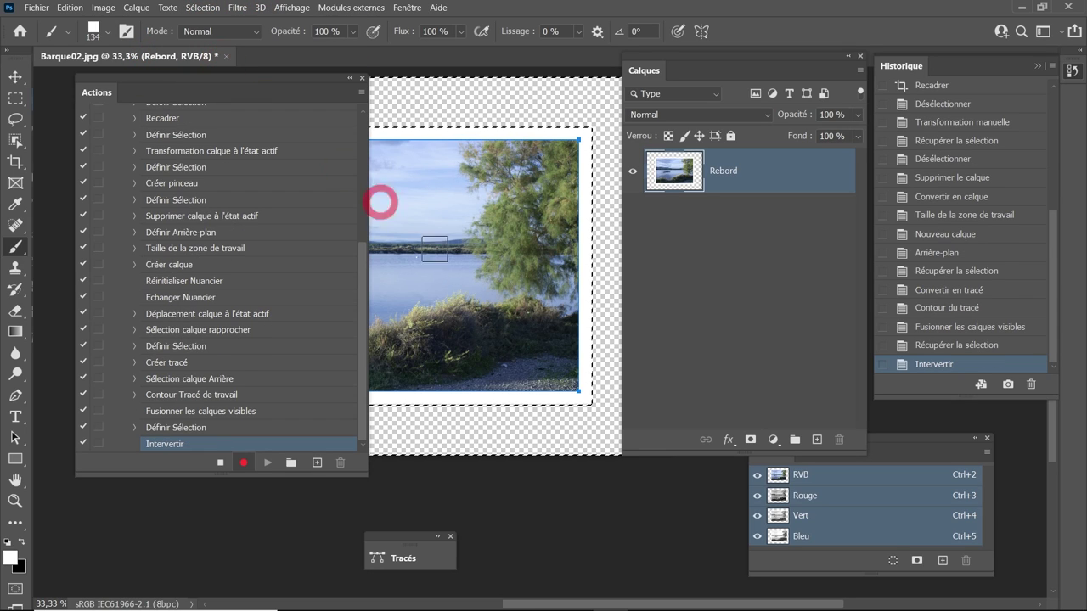
alt+click(514, 326)
drag(510, 334, 526, 249)
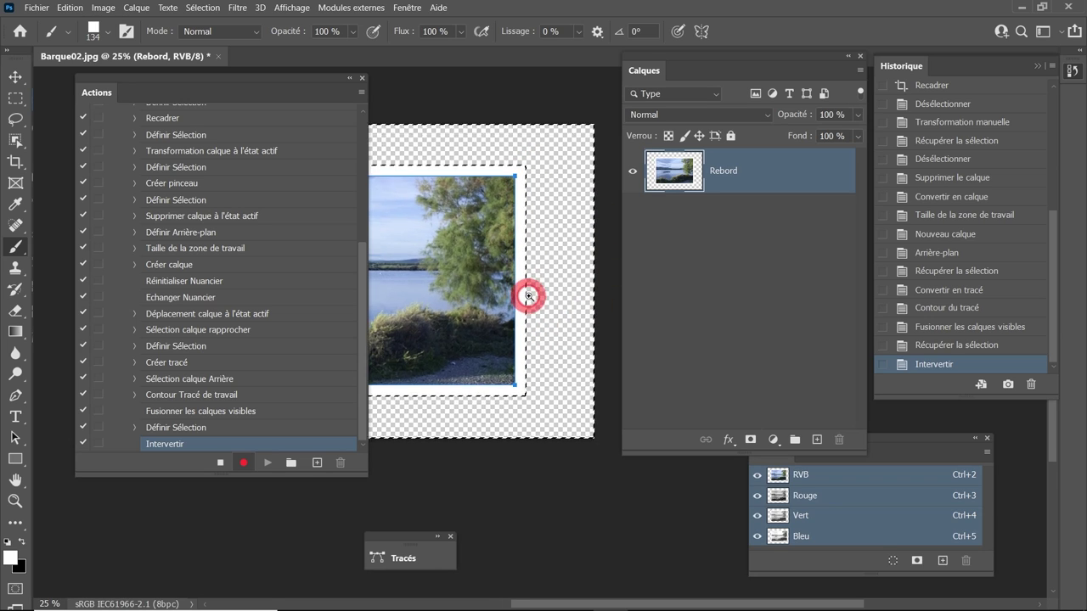
scroll(528, 289, up, 3)
scroll(518, 280, up, 3)
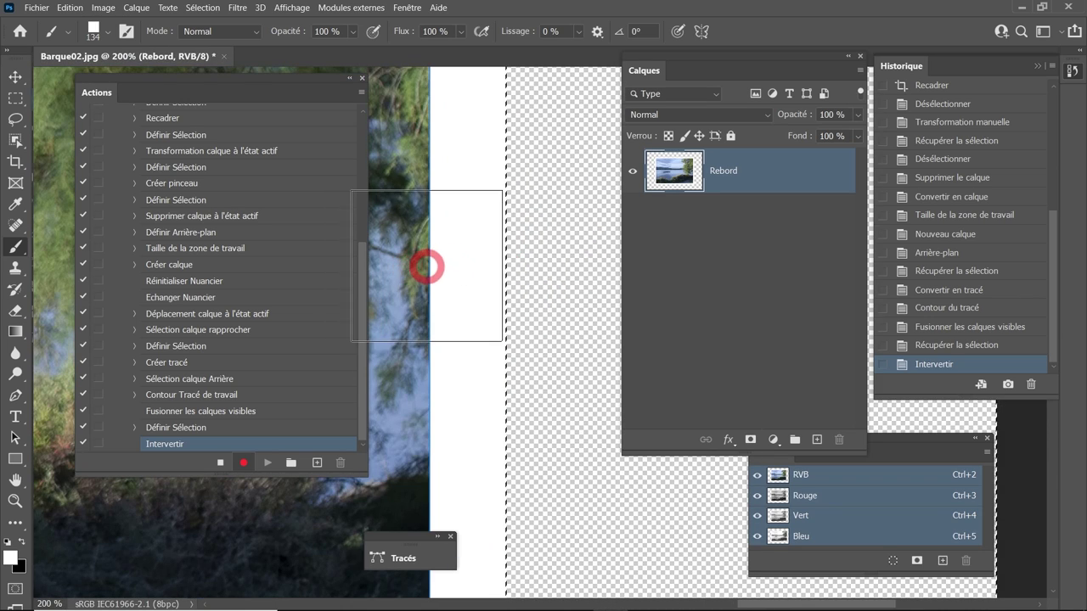
- Expand the selection by 20 px and save it as the channel 'Sélection masque'
click(202, 10)
mouse_move(225, 209)
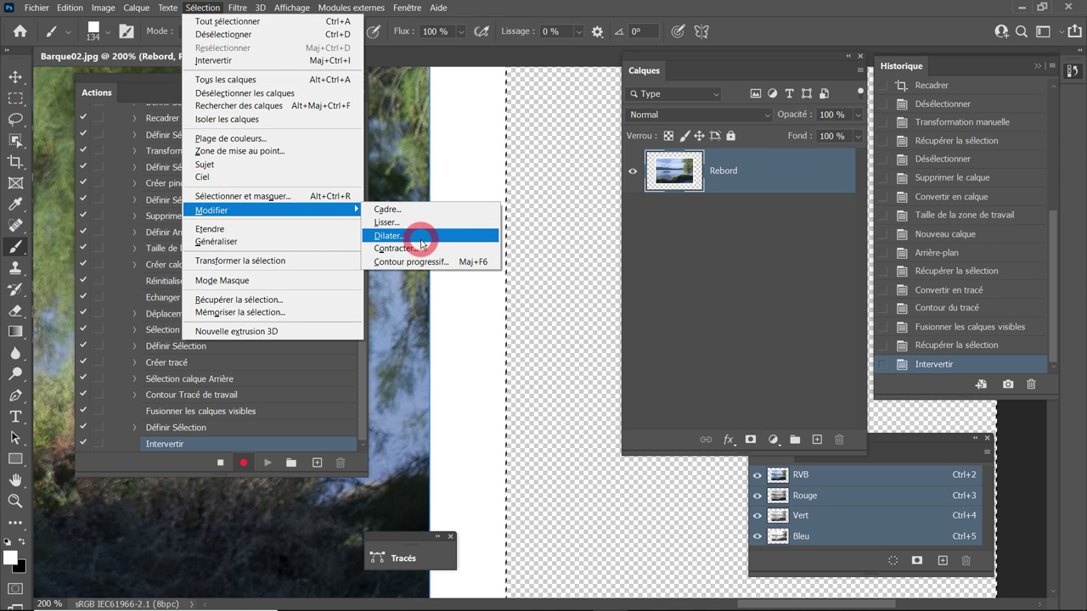
click(422, 244)
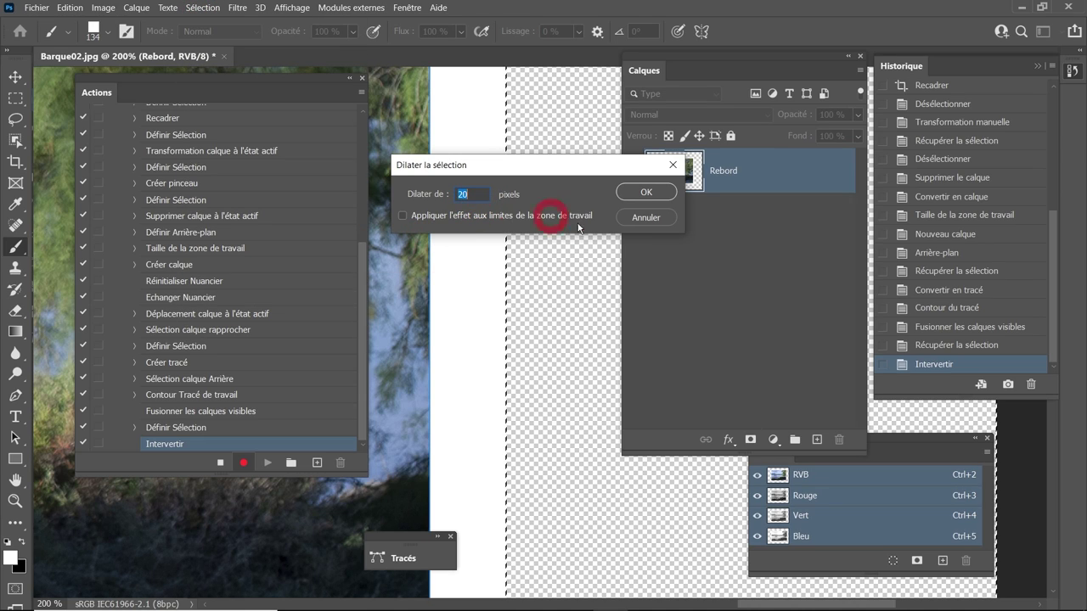
click(647, 193)
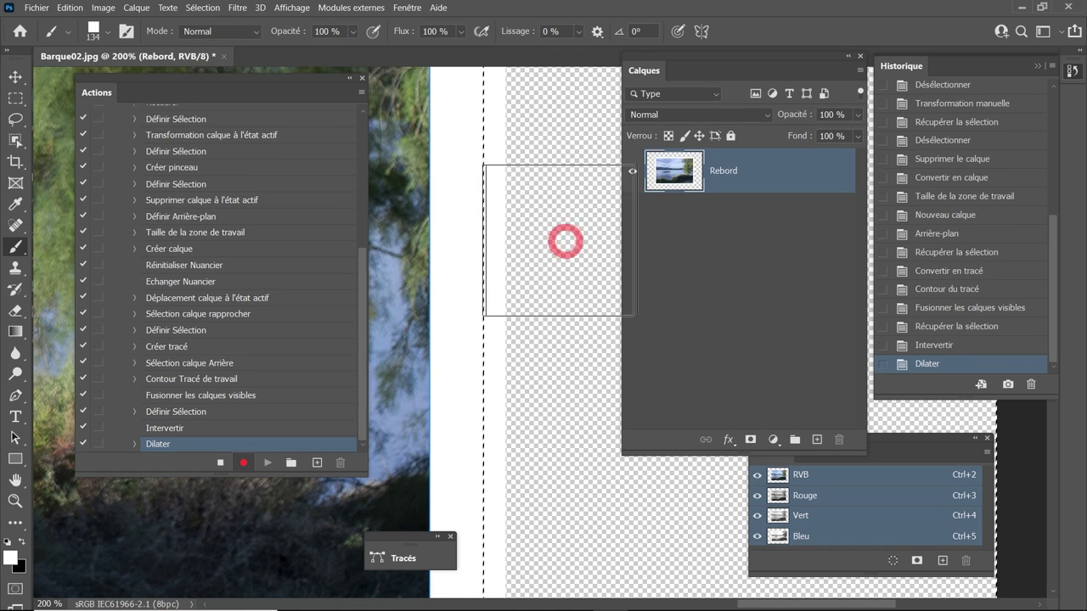
scroll(521, 319, down, 1)
scroll(522, 319, down, 2)
scroll(521, 319, down, 2)
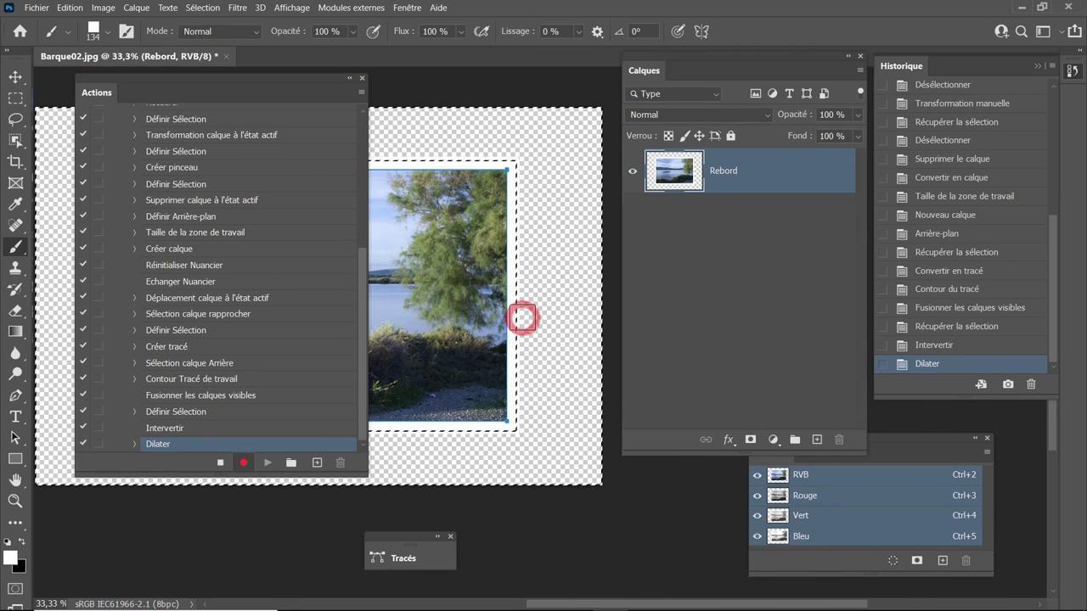
click(208, 8)
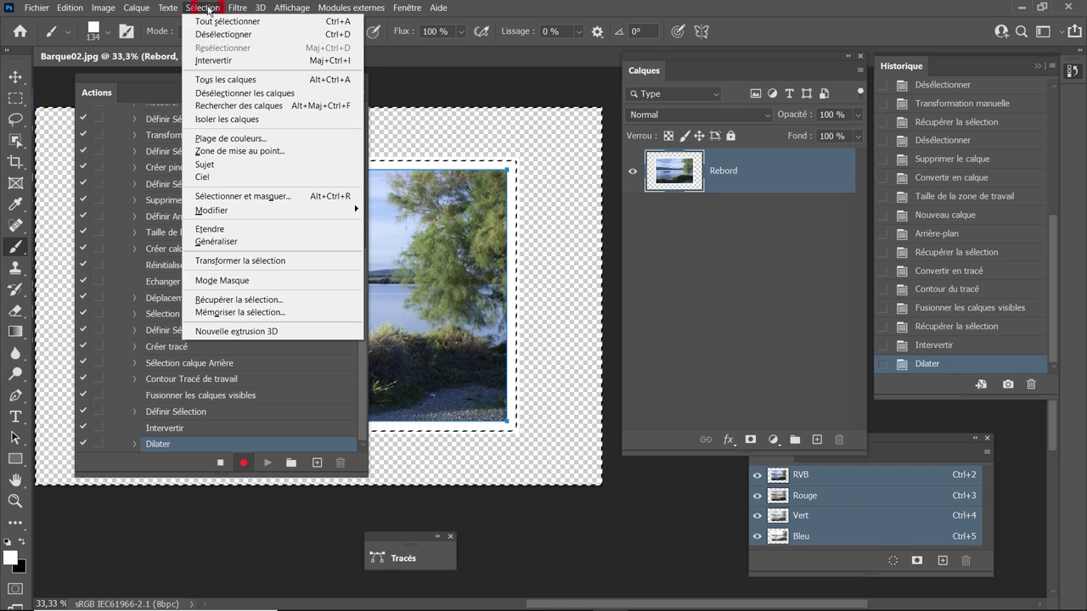
click(231, 313)
text(Sélection masque)
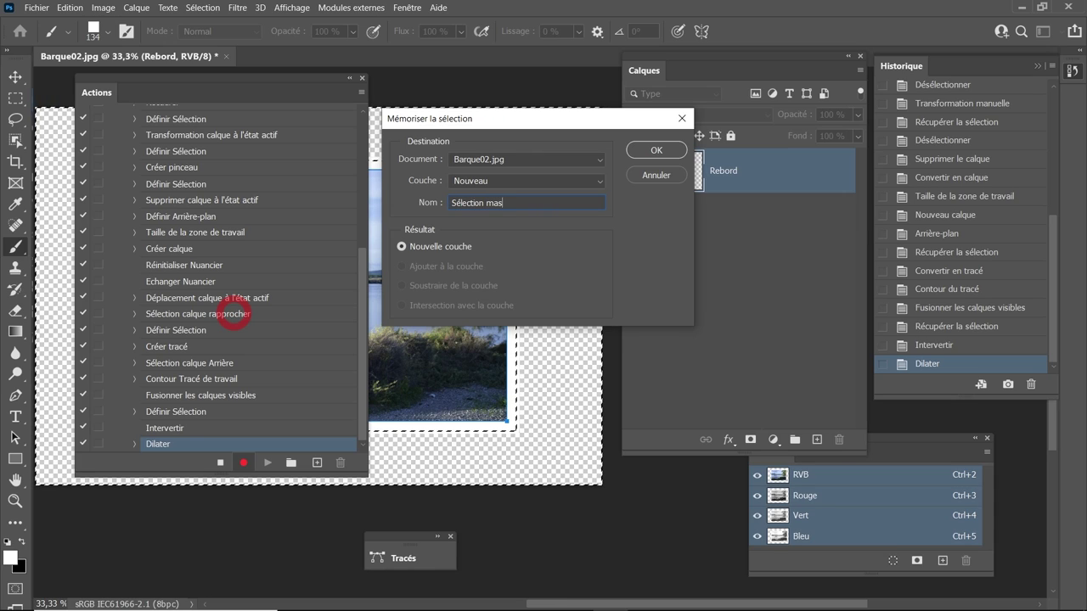
click(664, 150)
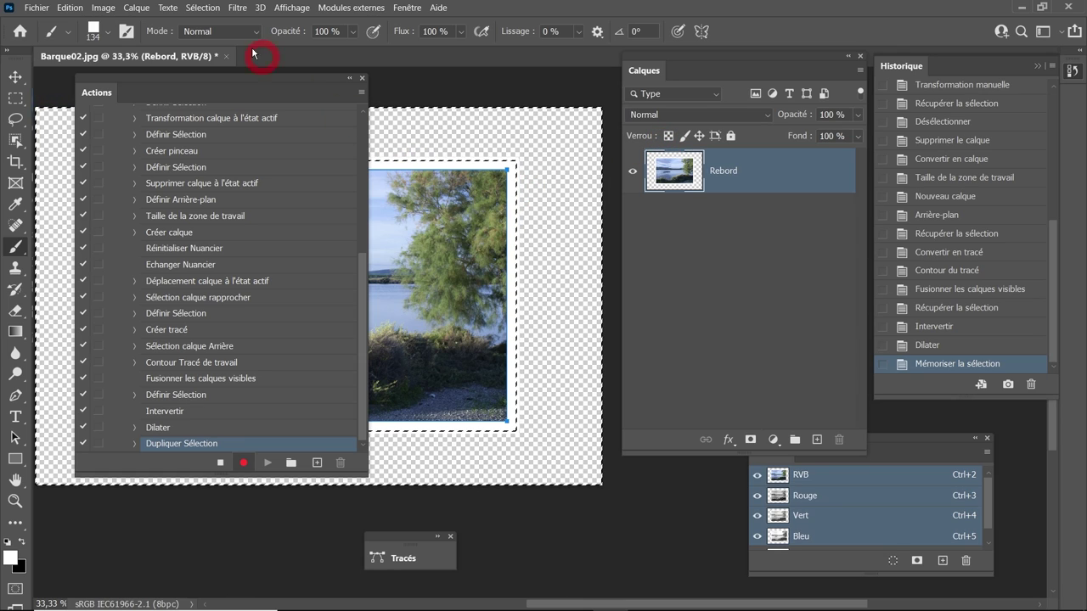
- Add a Hide Selection layer mask to Rebord, then reload the Sélection masque channel as a selection
click(138, 9)
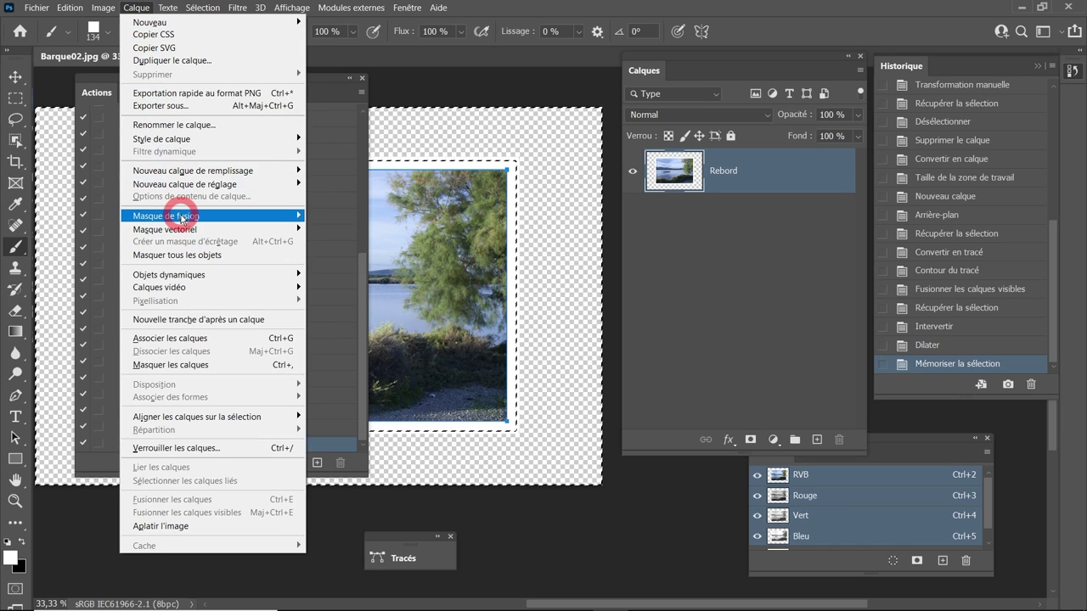
mouse_move(166, 216)
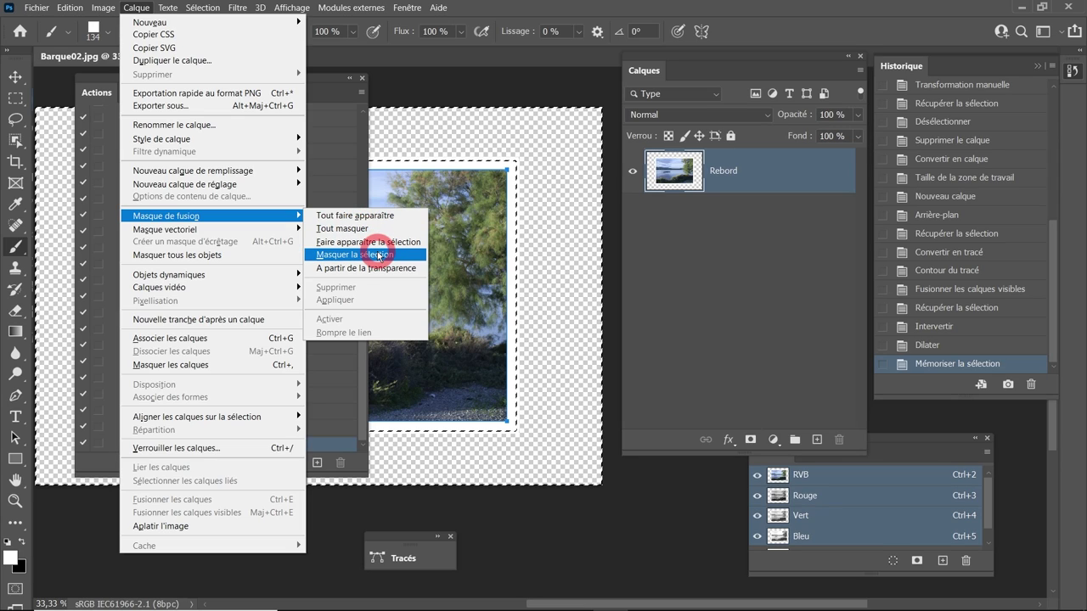
click(379, 255)
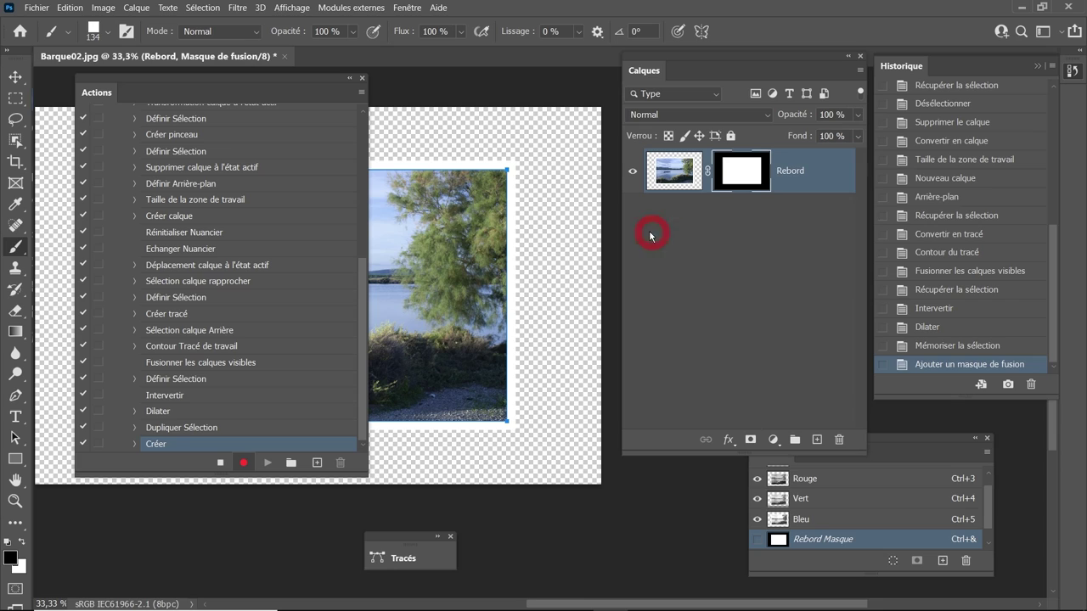
click(209, 10)
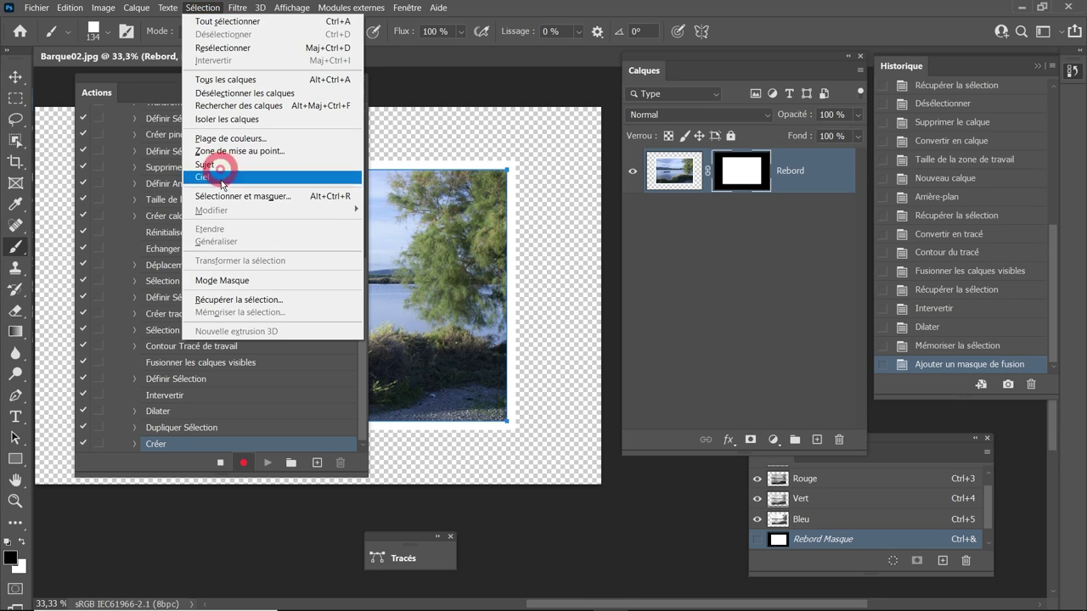
click(225, 297)
click(445, 175)
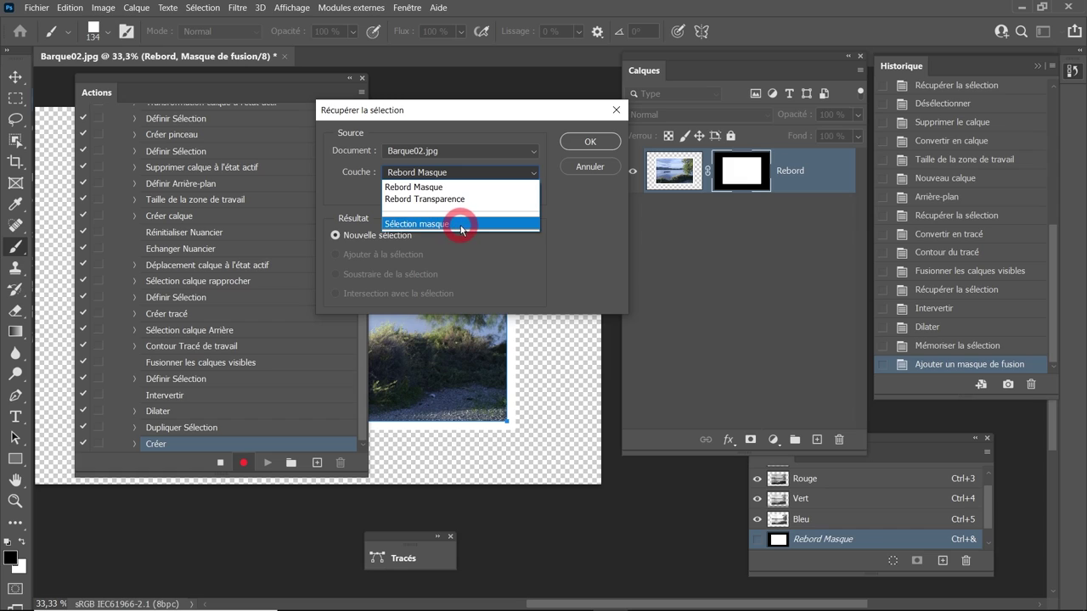
click(462, 224)
click(589, 142)
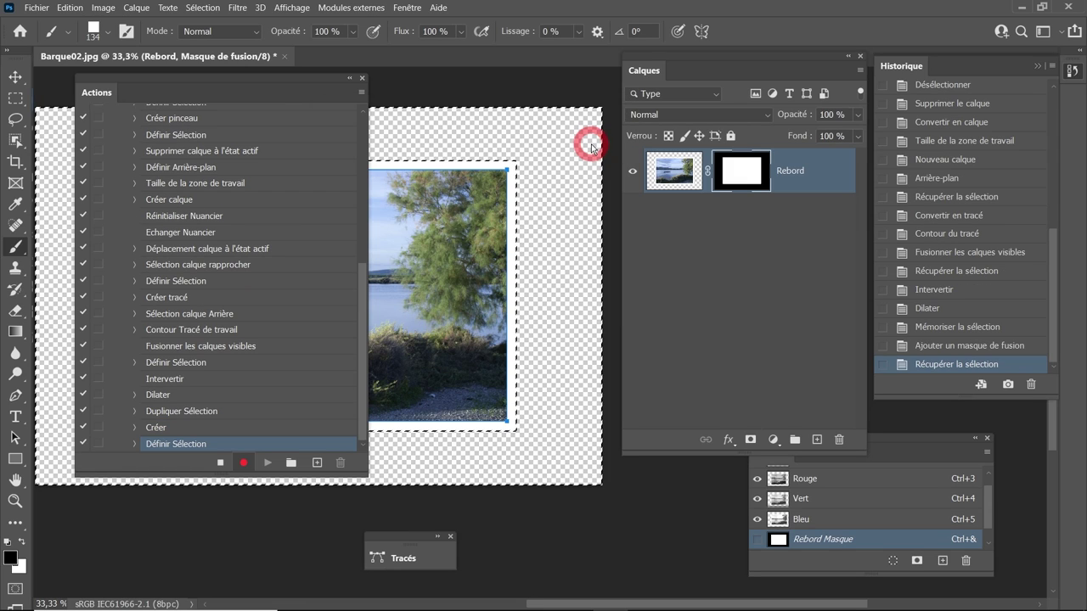
click(248, 7)
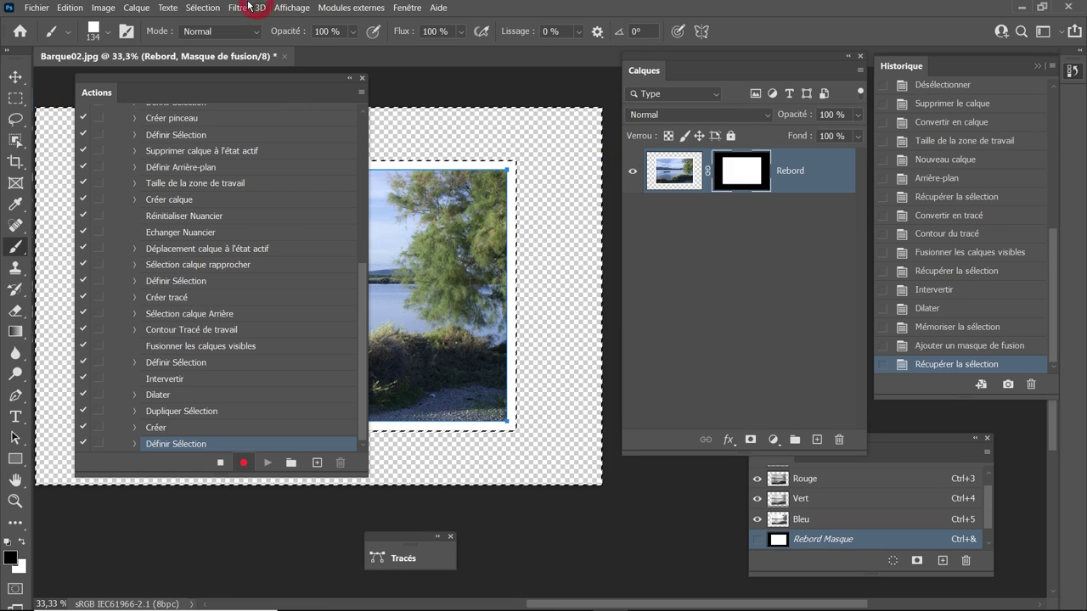
- Expand the reloaded selection by 20 pixels
click(203, 7)
click(228, 211)
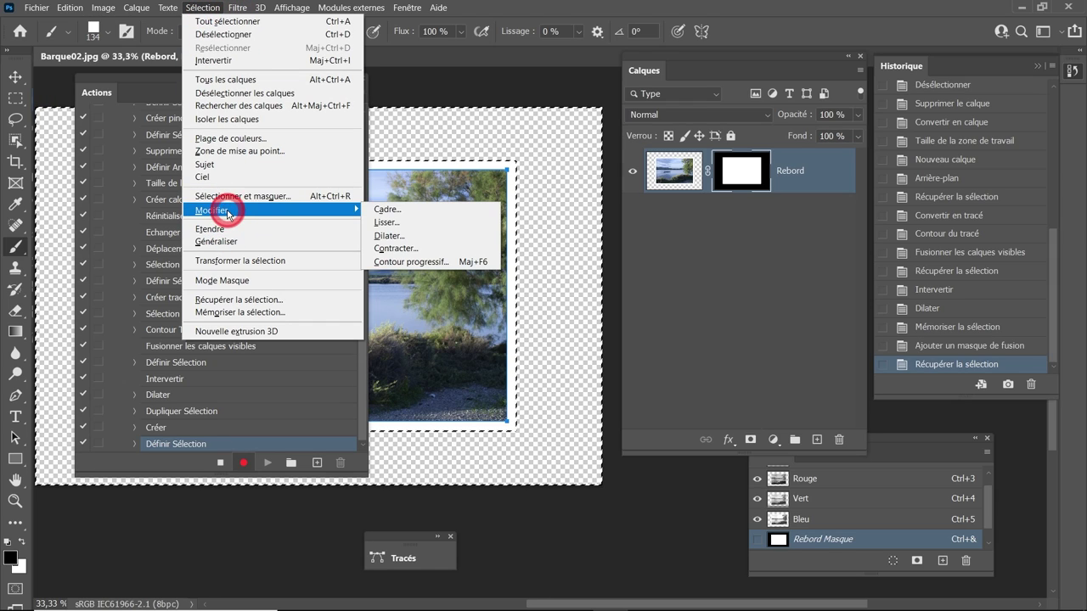
click(391, 235)
double_click(469, 194)
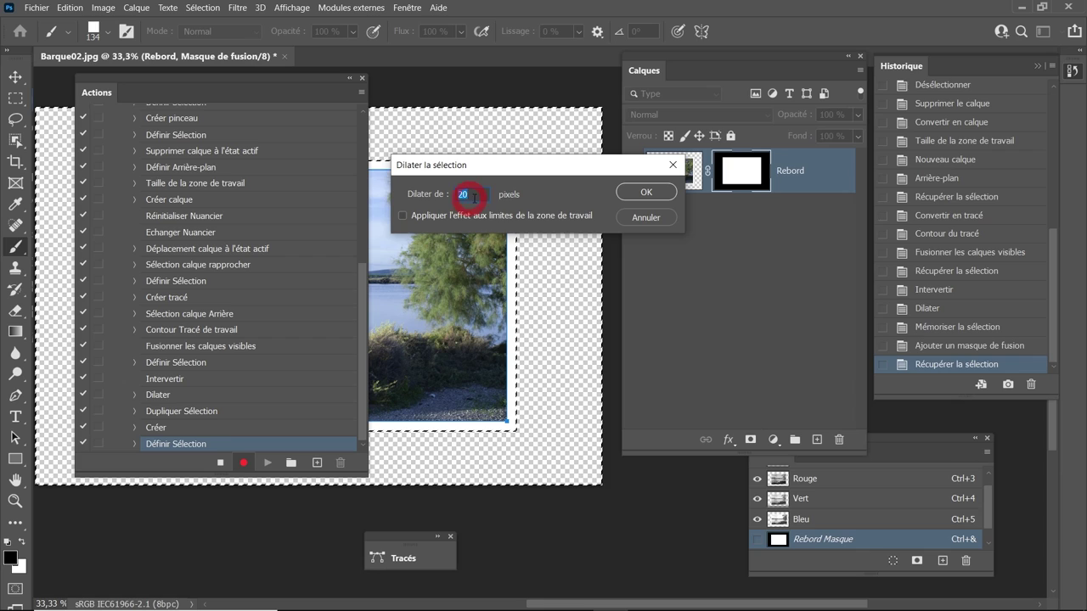
click(626, 192)
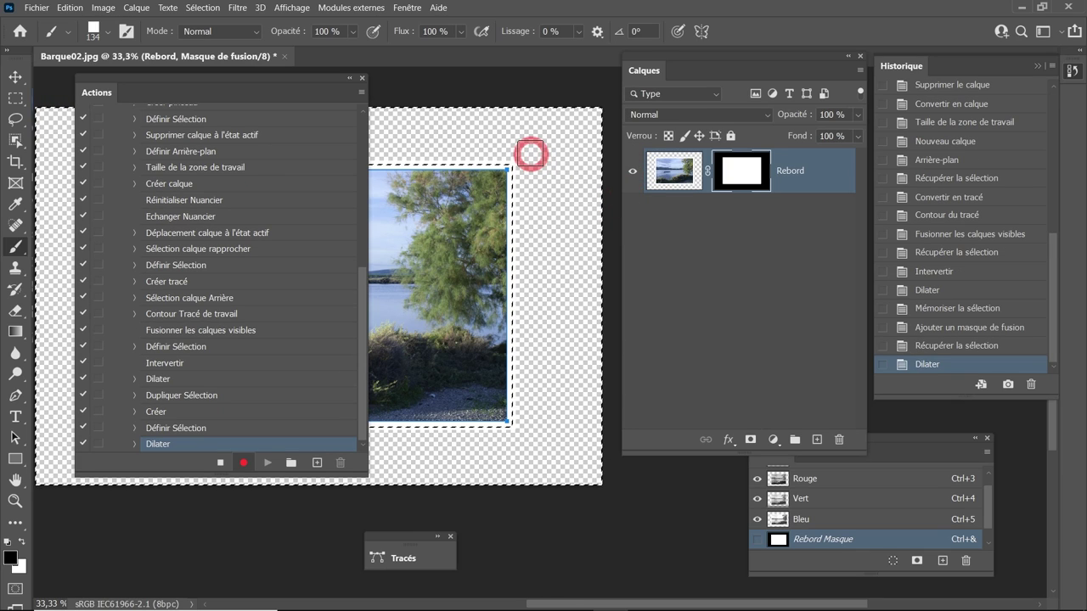
- Apply the Pointillisme filter at cell size 30 to Rebord's mask
click(238, 8)
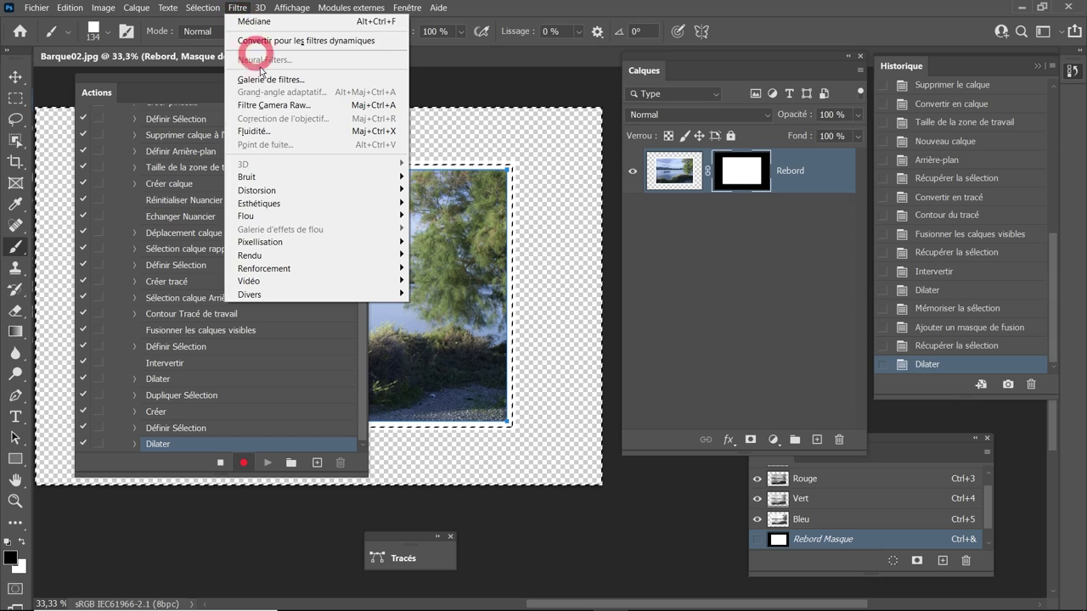
mouse_move(260, 242)
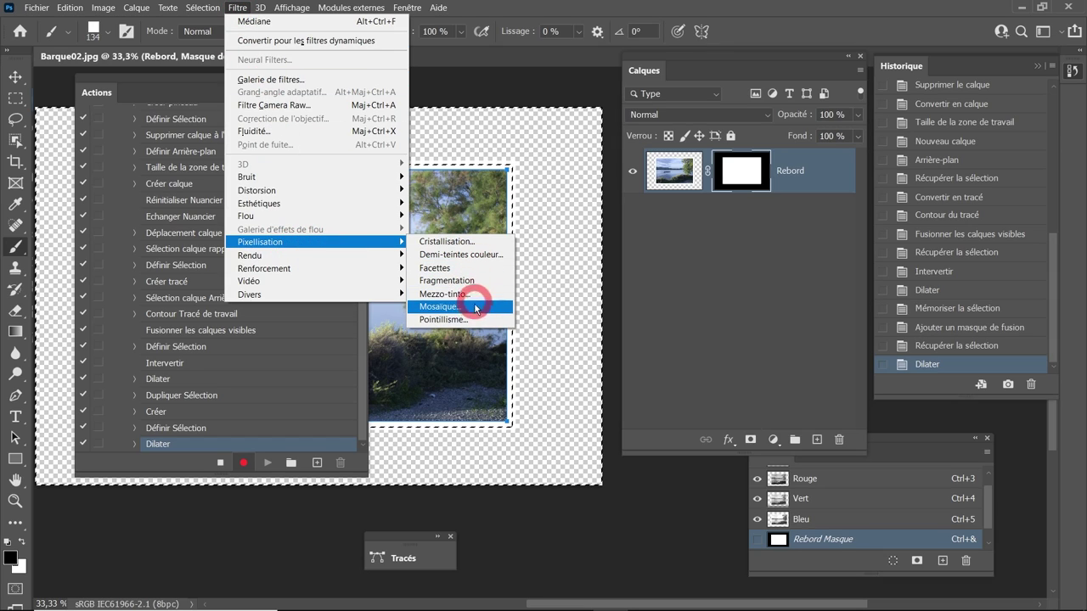
click(475, 320)
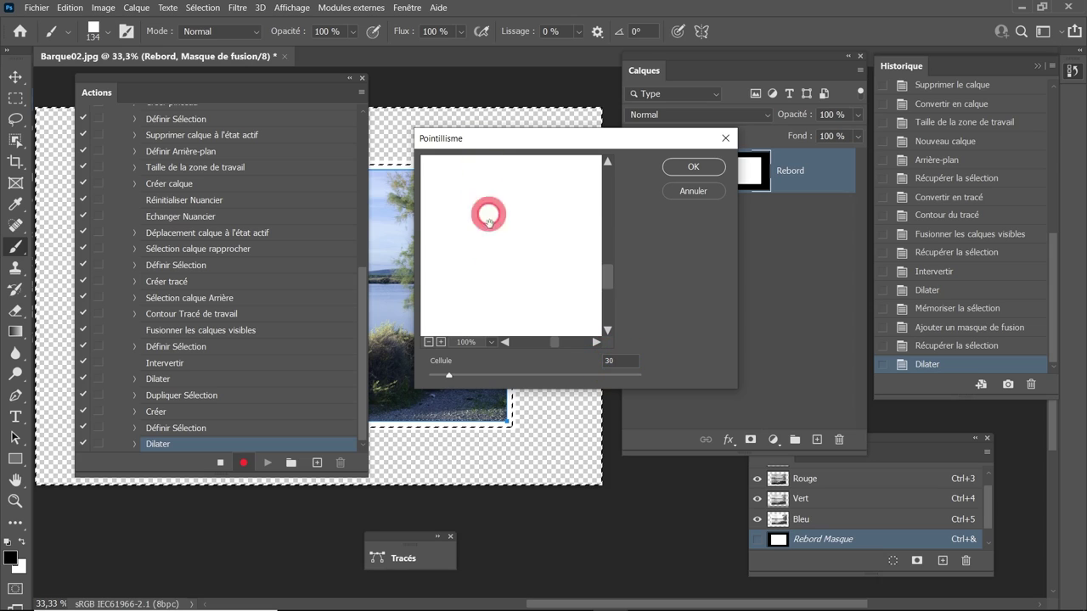
mouse_move(505, 281)
mouse_down()
mouse_move(551, 278)
mouse_move(507, 266)
mouse_up()
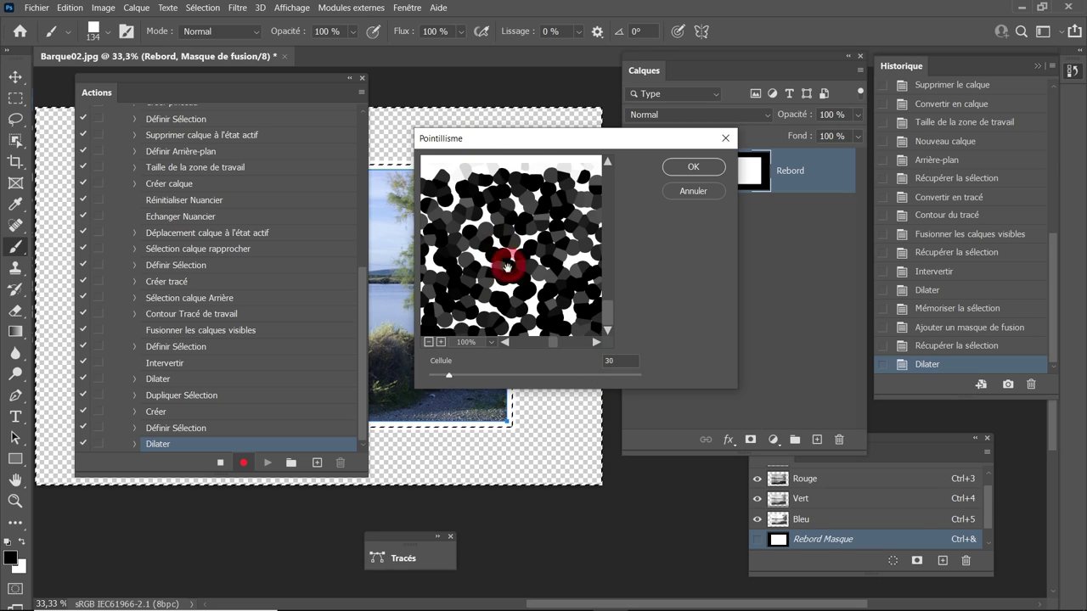
click(429, 342)
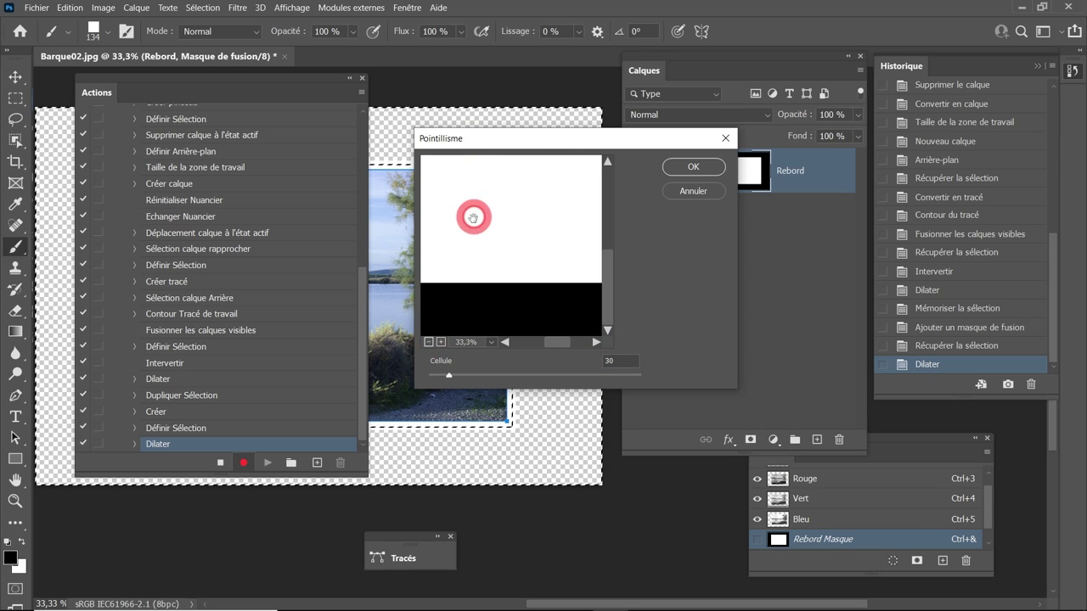
mouse_move(508, 236)
mouse_down()
mouse_move(599, 308)
mouse_move(481, 199)
mouse_move(522, 225)
mouse_up()
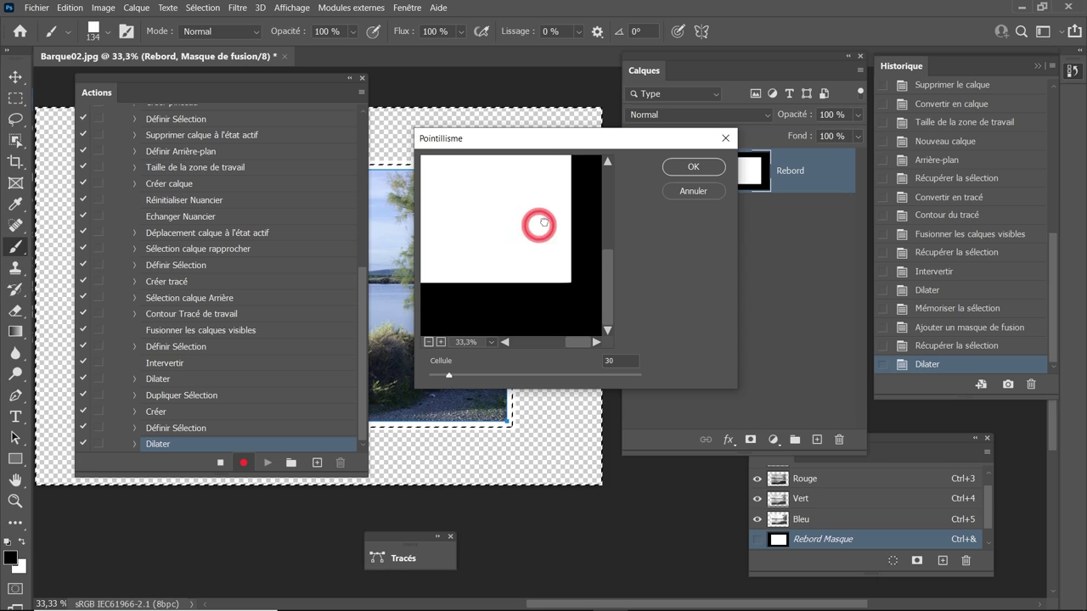
click(693, 167)
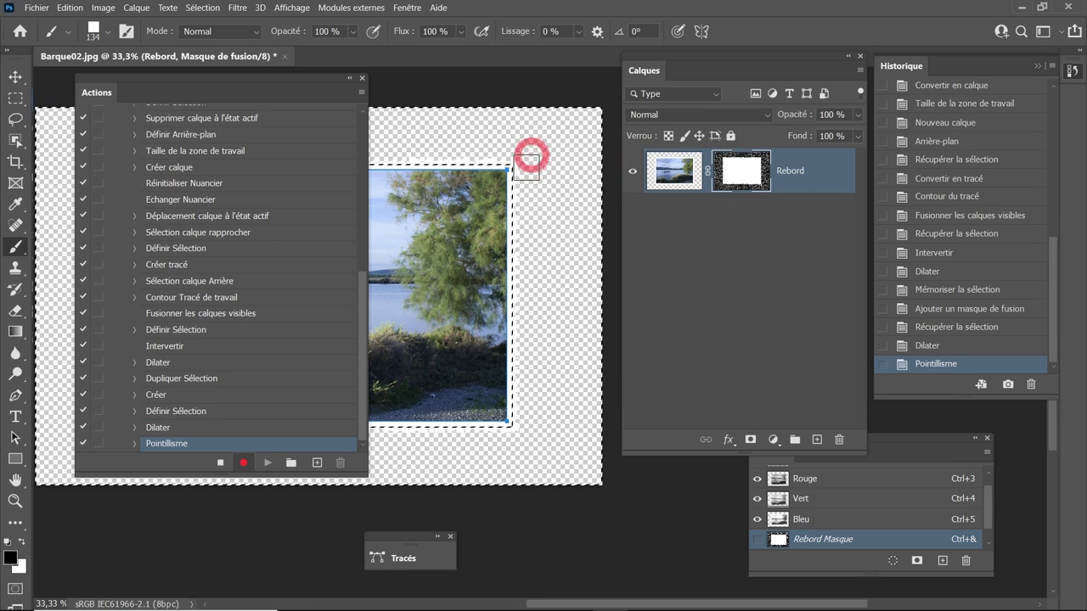
- Apply a Médiane filter with a 30-pixel radius to Rebord's mask
click(238, 8)
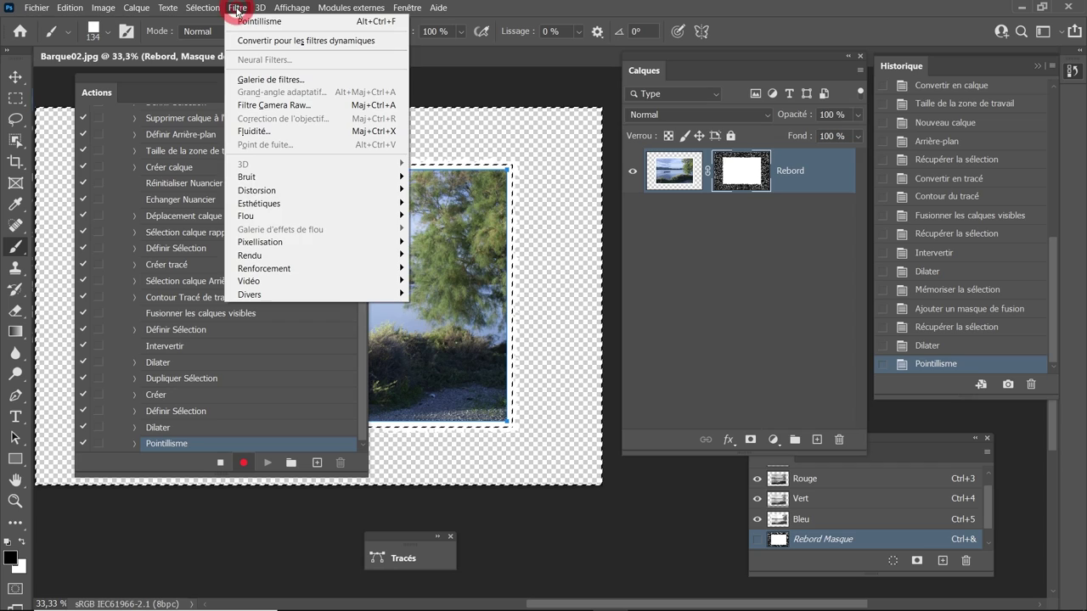
mouse_move(314, 176)
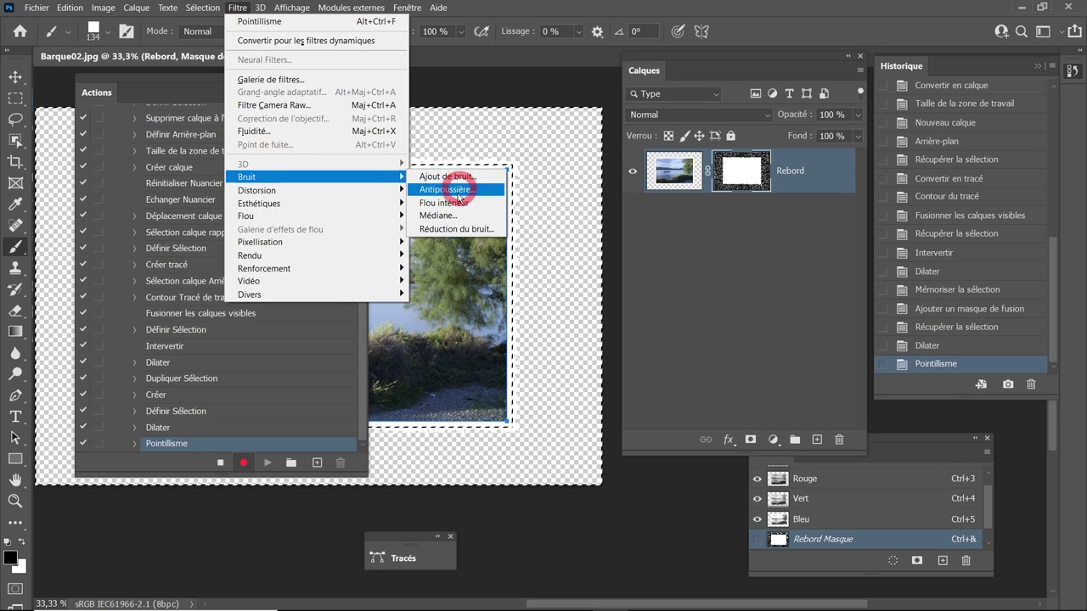
click(453, 219)
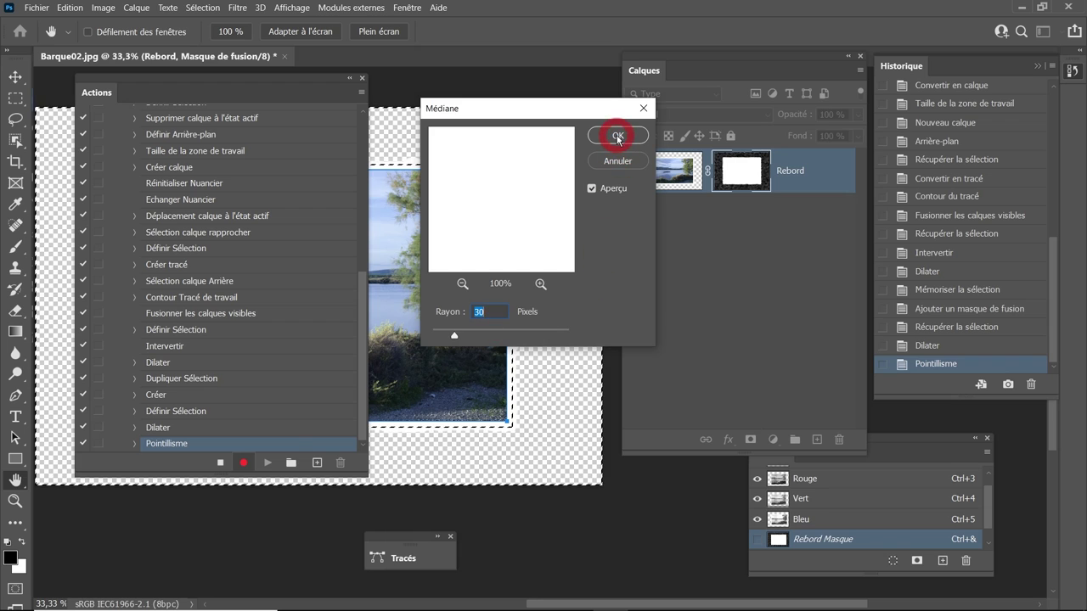
click(617, 138)
key(b)
- Zoom and pan along the mask's border to inspect the wavy torn edge
click(524, 325)
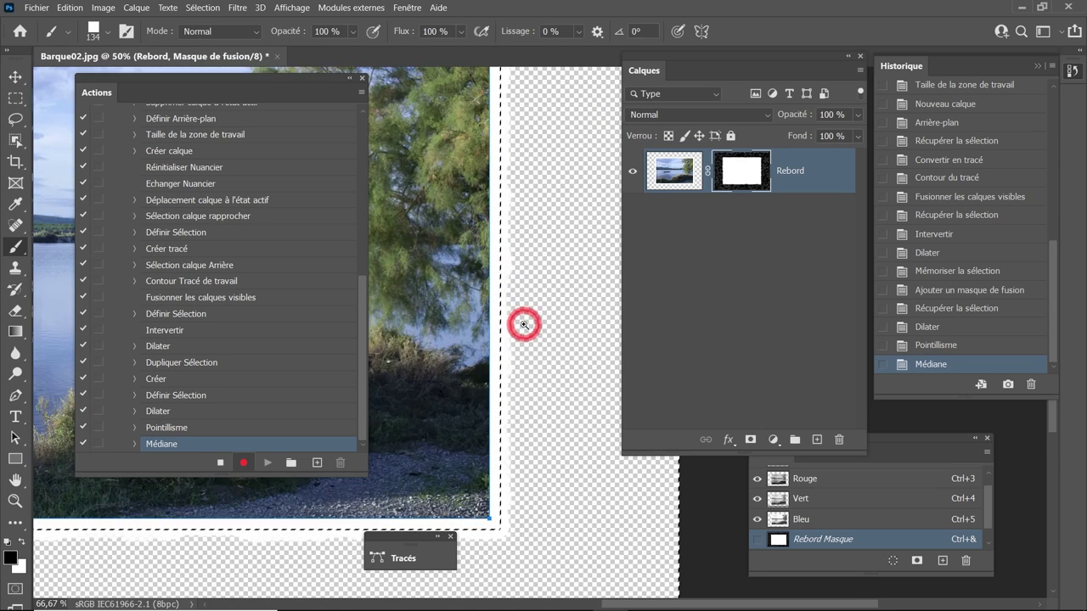
click(516, 288)
mouse_move(528, 486)
mouse_down()
mouse_move(548, 250)
mouse_move(542, 484)
mouse_move(541, 413)
mouse_move(519, 381)
mouse_move(531, 307)
mouse_move(446, 328)
mouse_move(531, 360)
mouse_move(449, 361)
mouse_move(463, 223)
mouse_move(539, 305)
mouse_move(512, 485)
mouse_move(534, 339)
mouse_up()
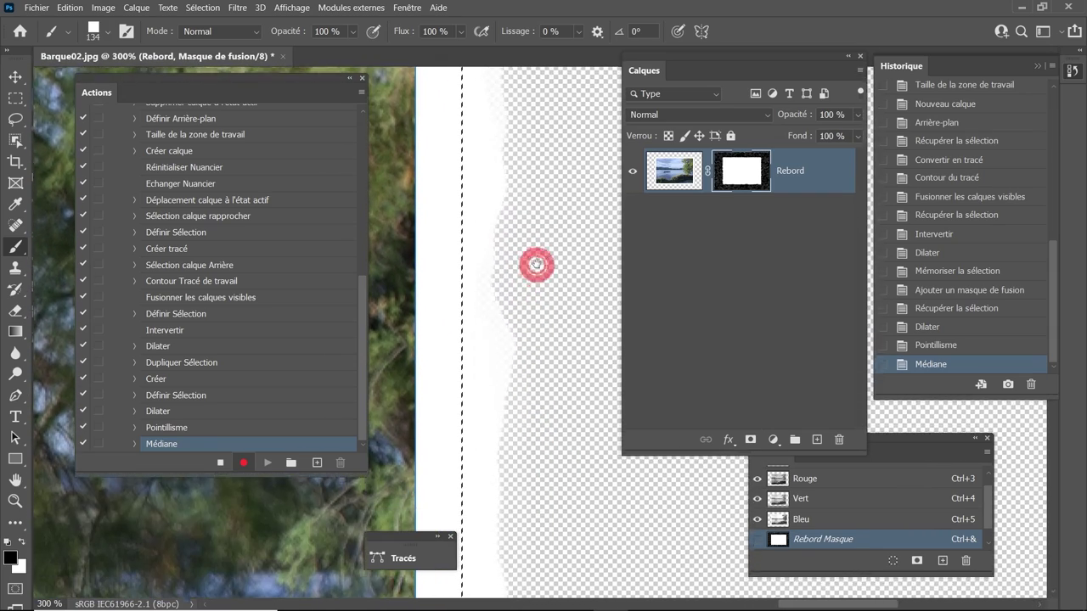
scroll(529, 412, down, 4)
drag(538, 441, 560, 233)
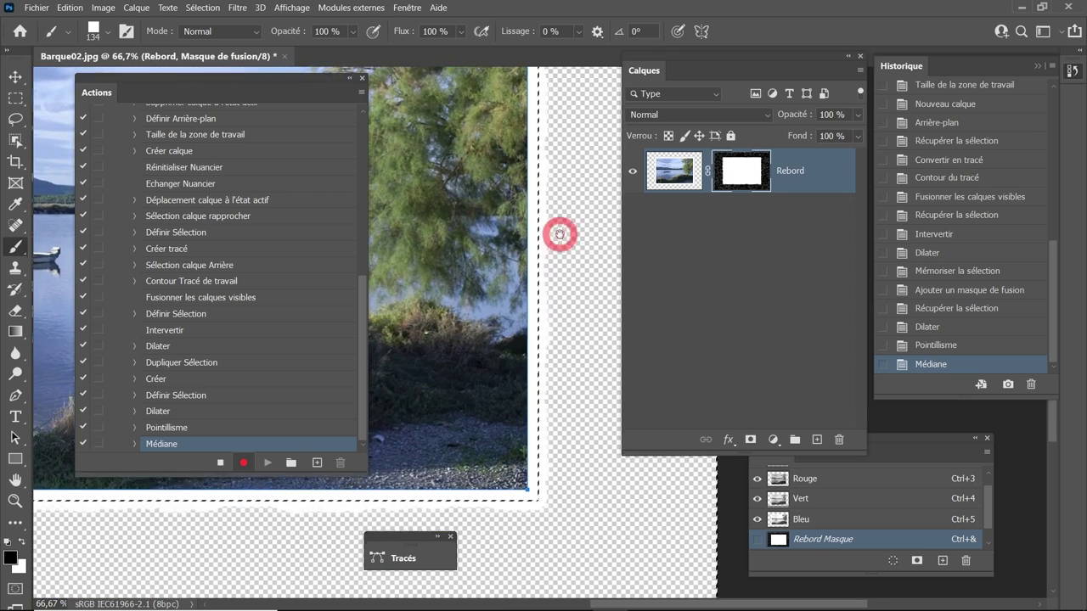
scroll(560, 233, down, 1)
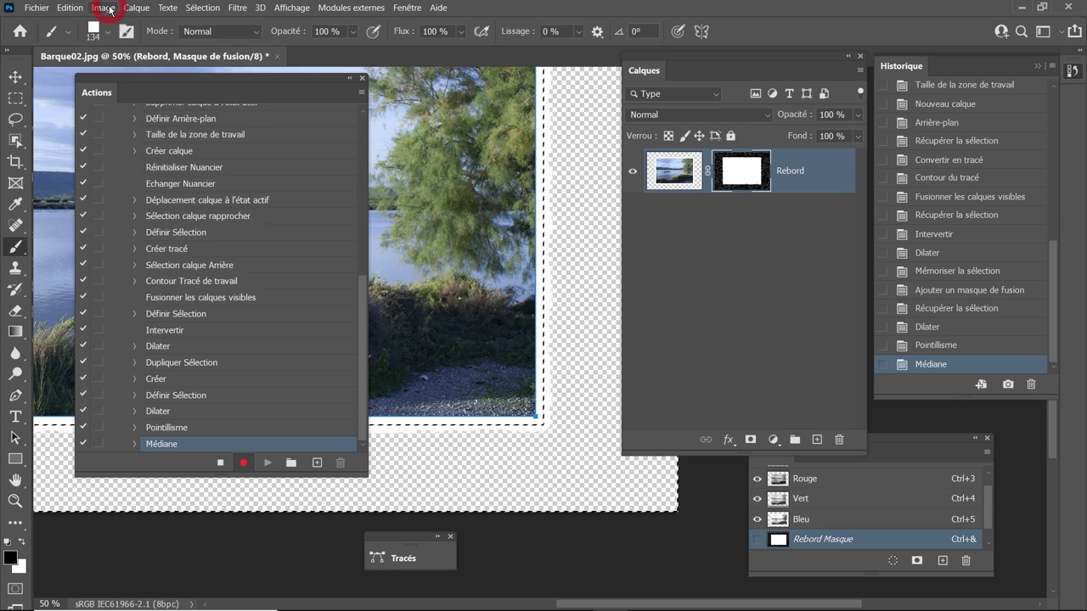
- Apply a Seuil threshold of 220 to Rebord's mask, then deselect
click(104, 8)
mouse_move(119, 41)
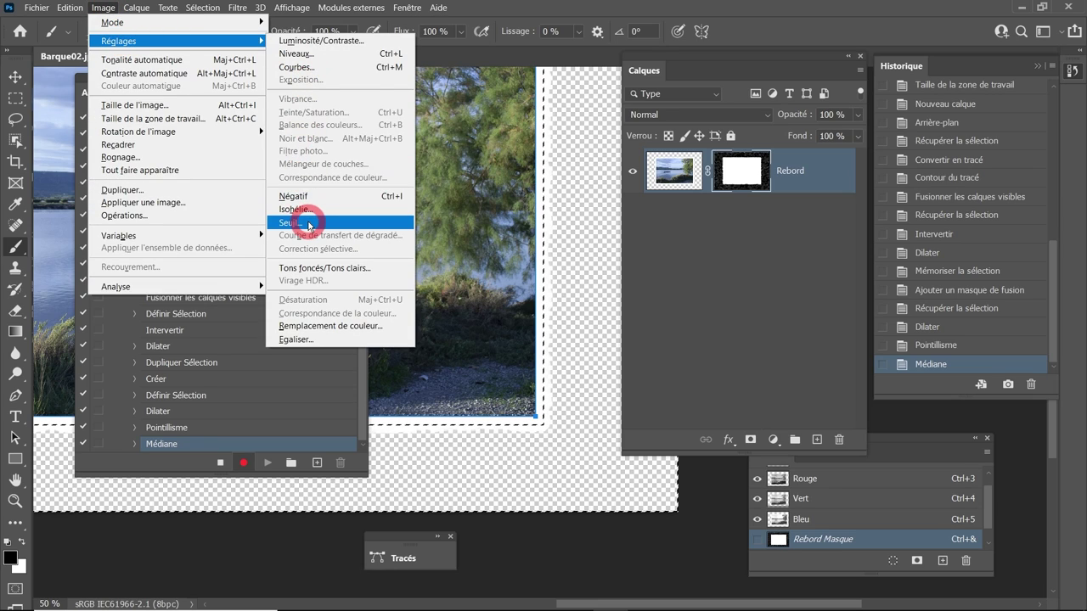
click(309, 225)
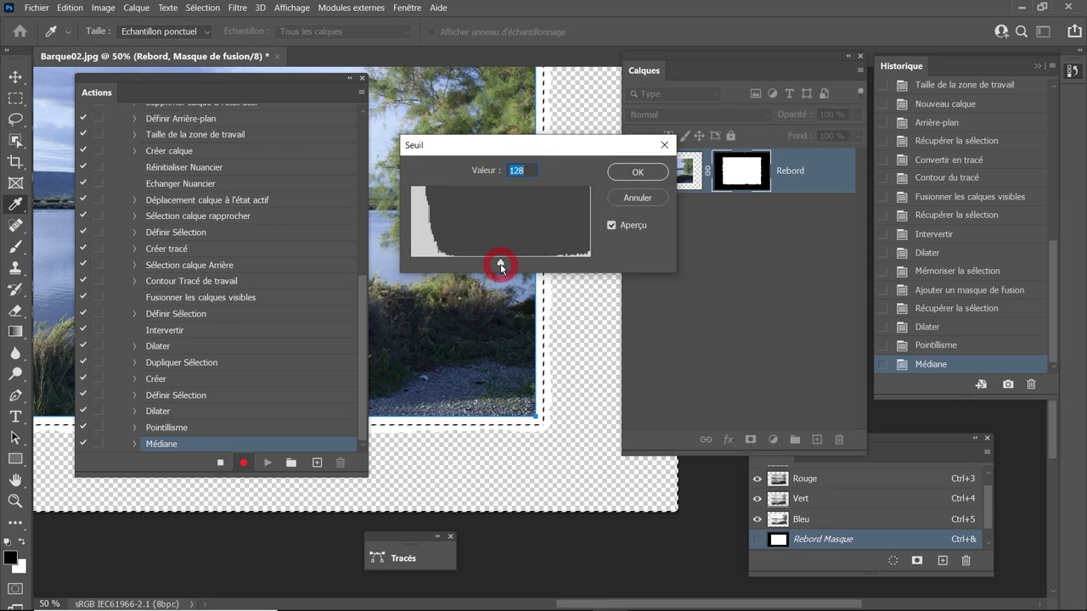
drag(501, 266, 559, 268)
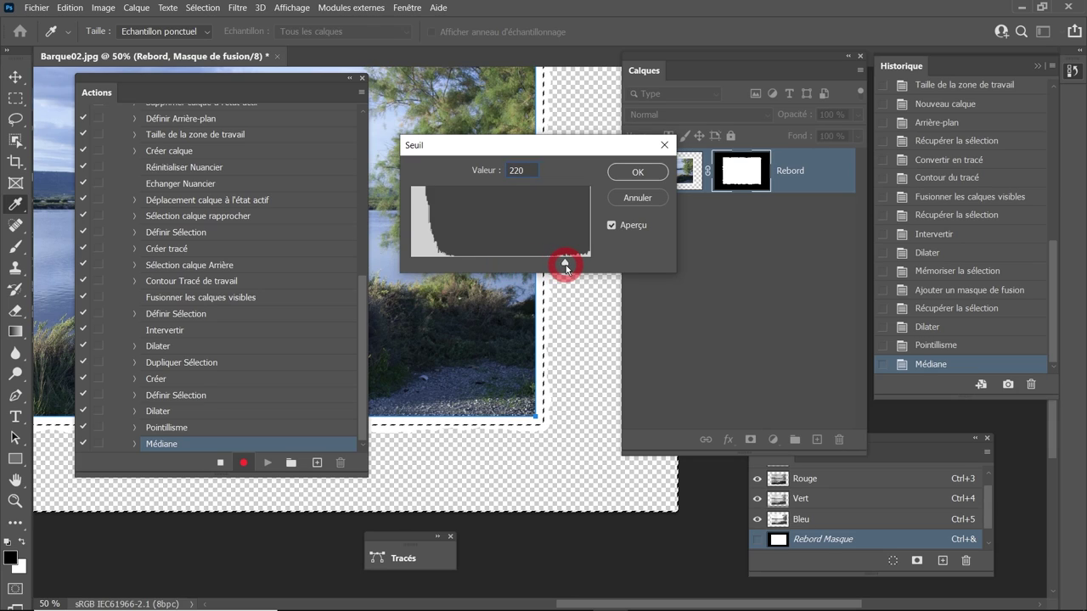
click(638, 172)
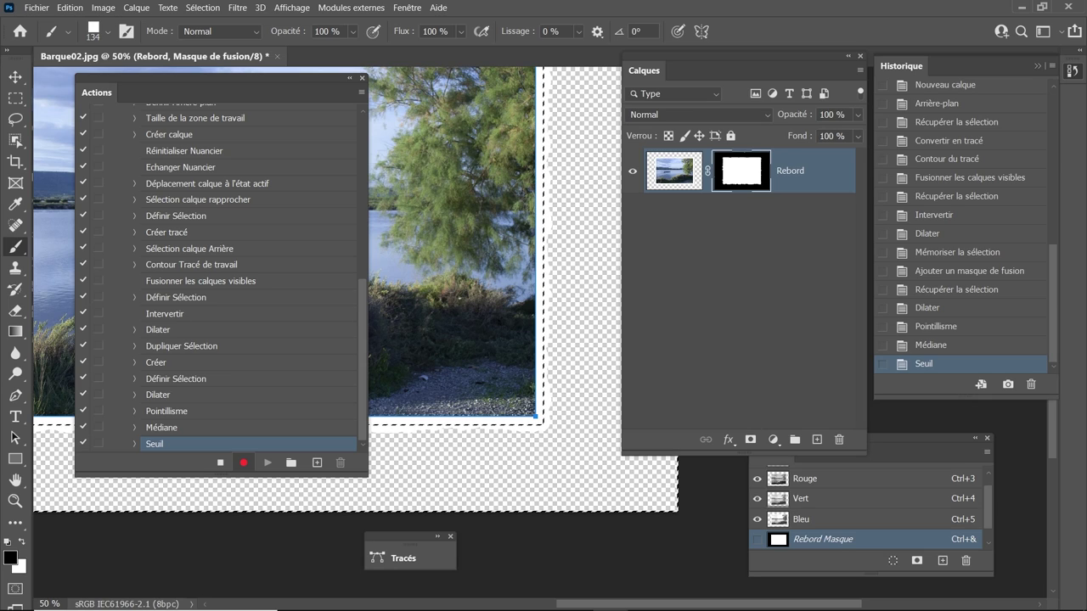
click(202, 7)
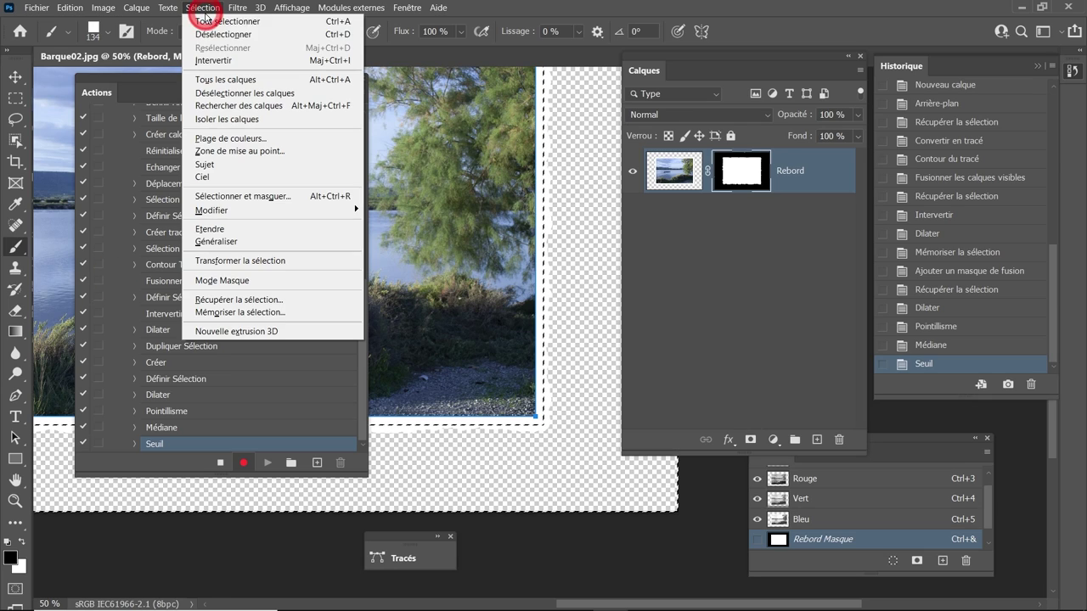
click(213, 35)
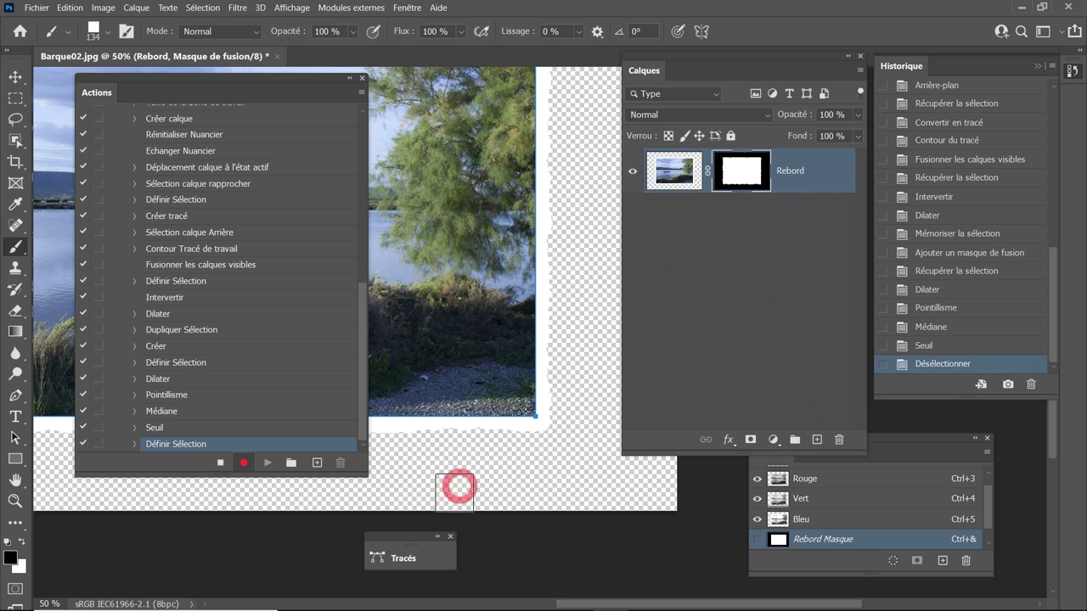
- Deselect the work path in the Tracés panel
click(403, 558)
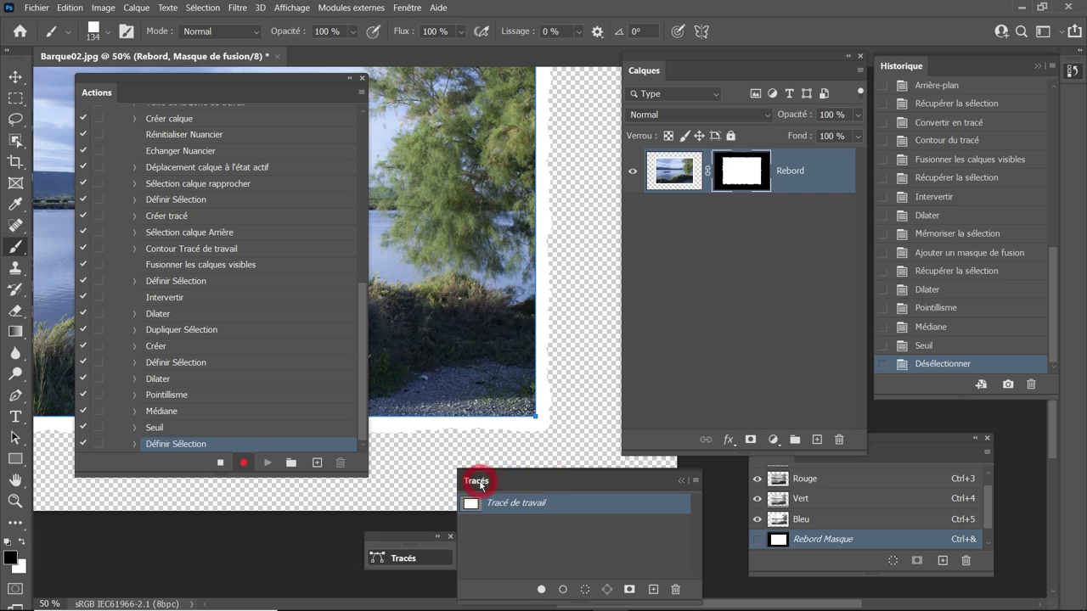
drag(475, 480, 438, 73)
click(501, 132)
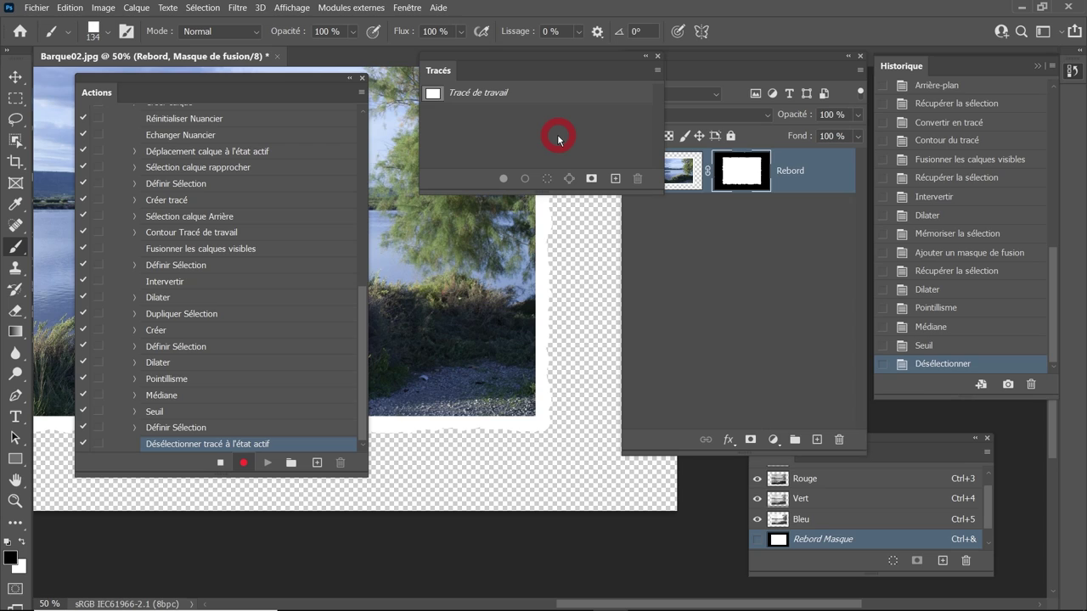
- Add a solid-colour fill layer named Fond in mid-grey (lightness 50)
click(109, 10)
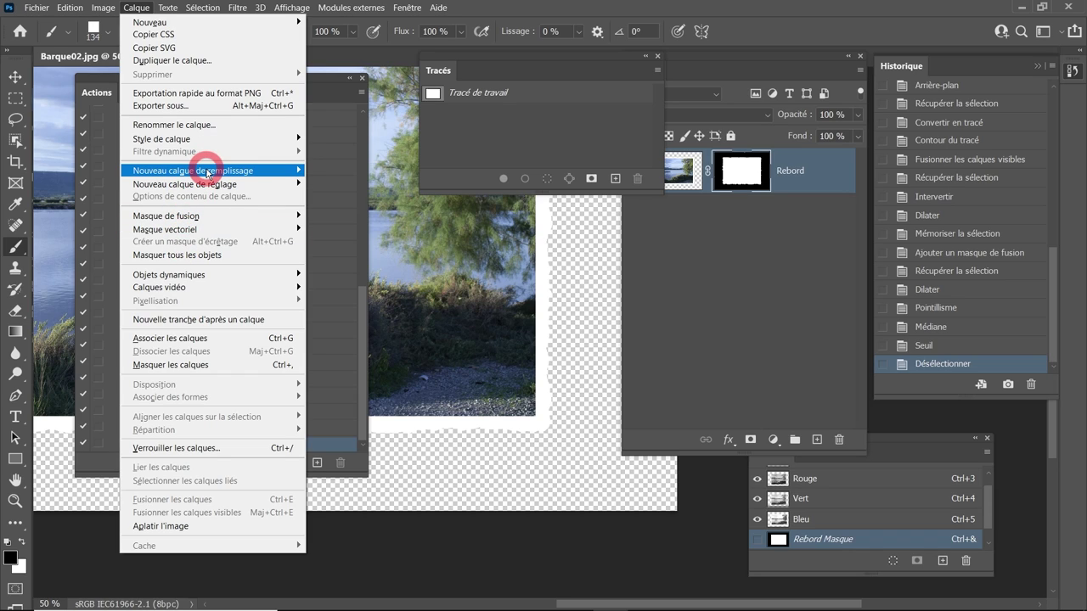
mouse_move(192, 171)
click(351, 170)
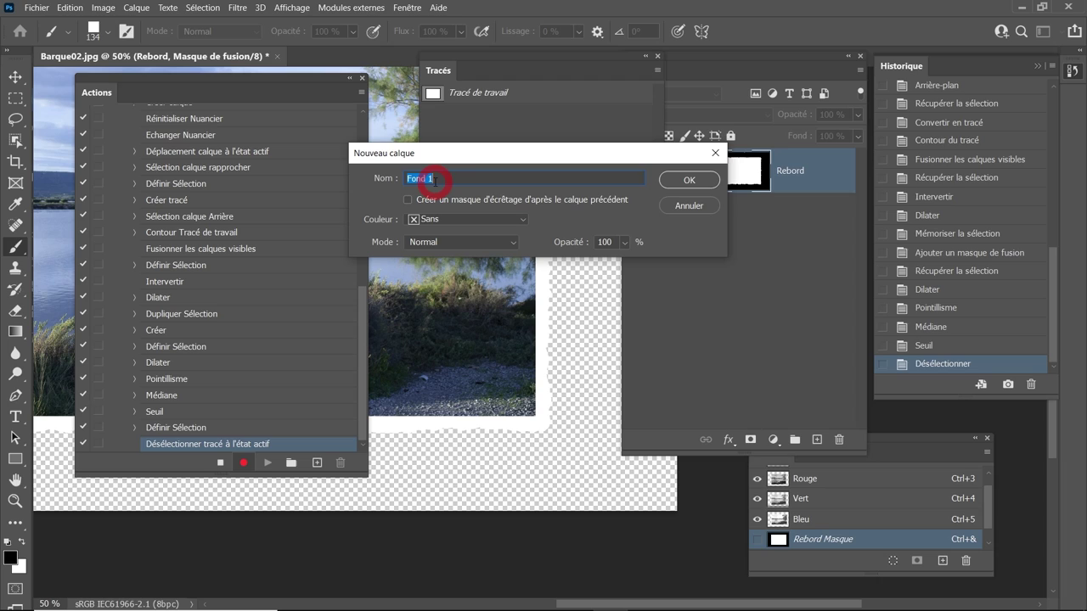
text(Fond)
click(686, 180)
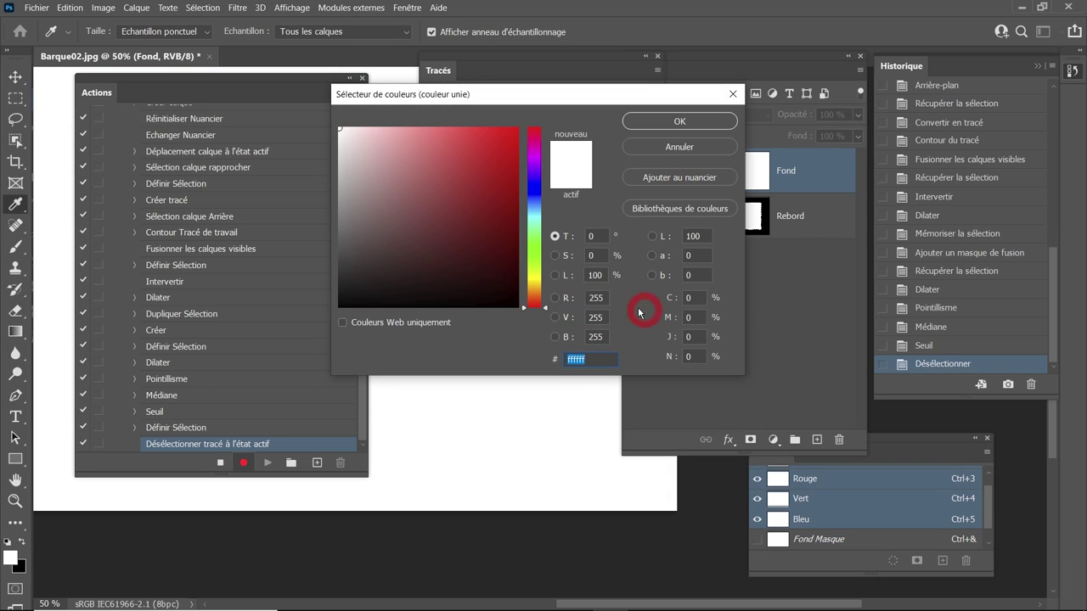
double_click(597, 275)
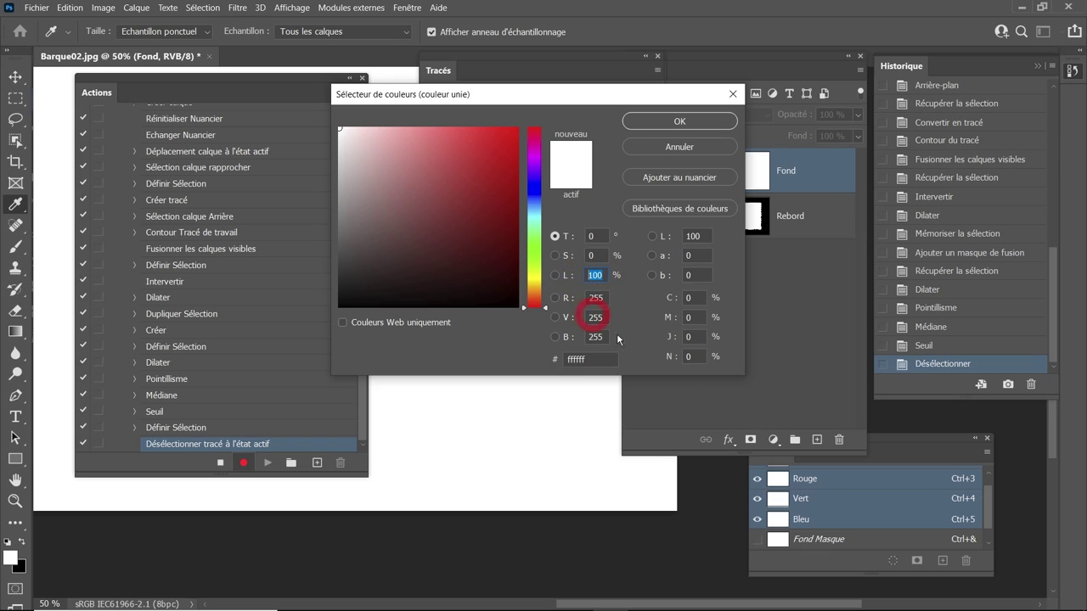
text(50)
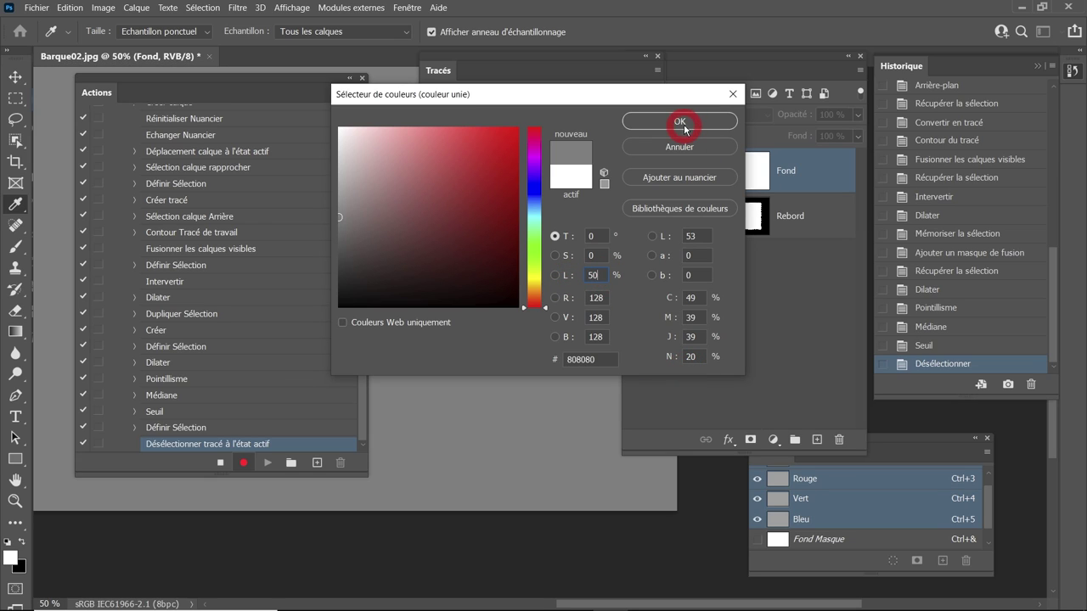
click(680, 123)
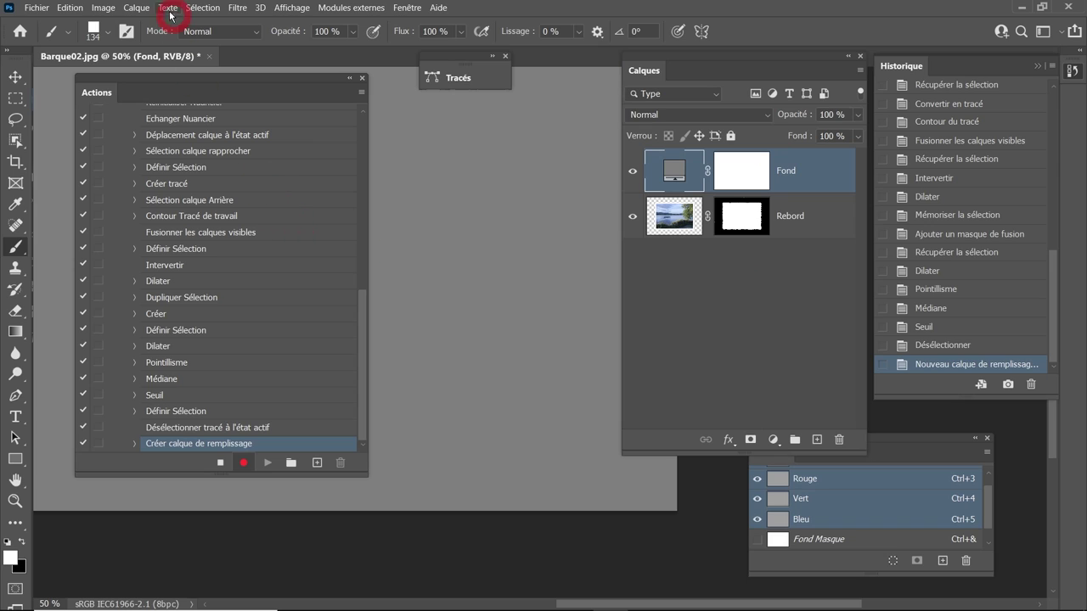
- Send the Fond layer to the bottom and make Rebord the active layer
click(137, 8)
mouse_move(154, 384)
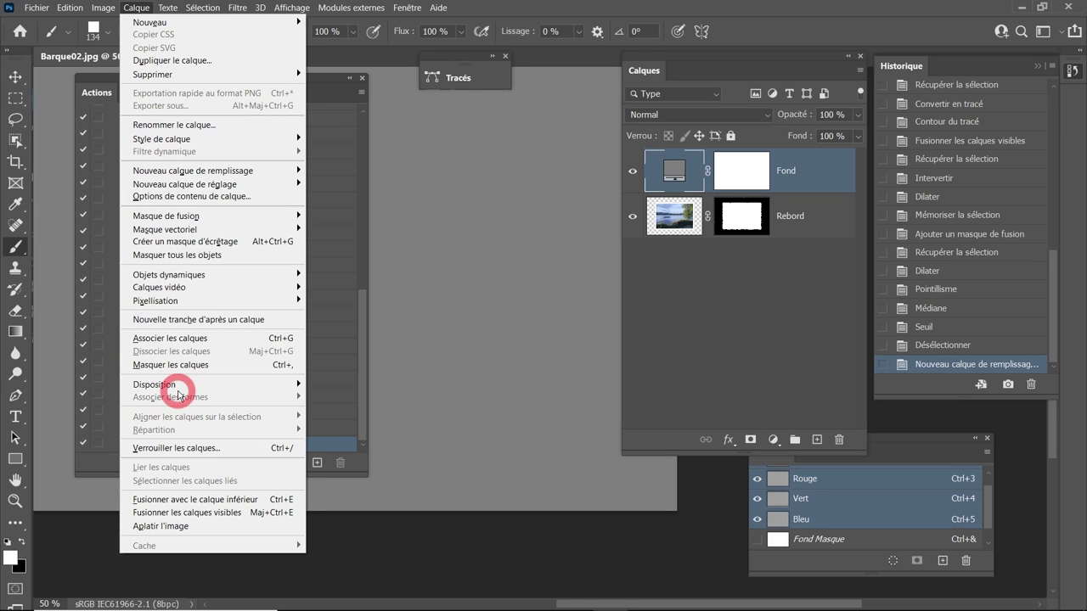
click(353, 426)
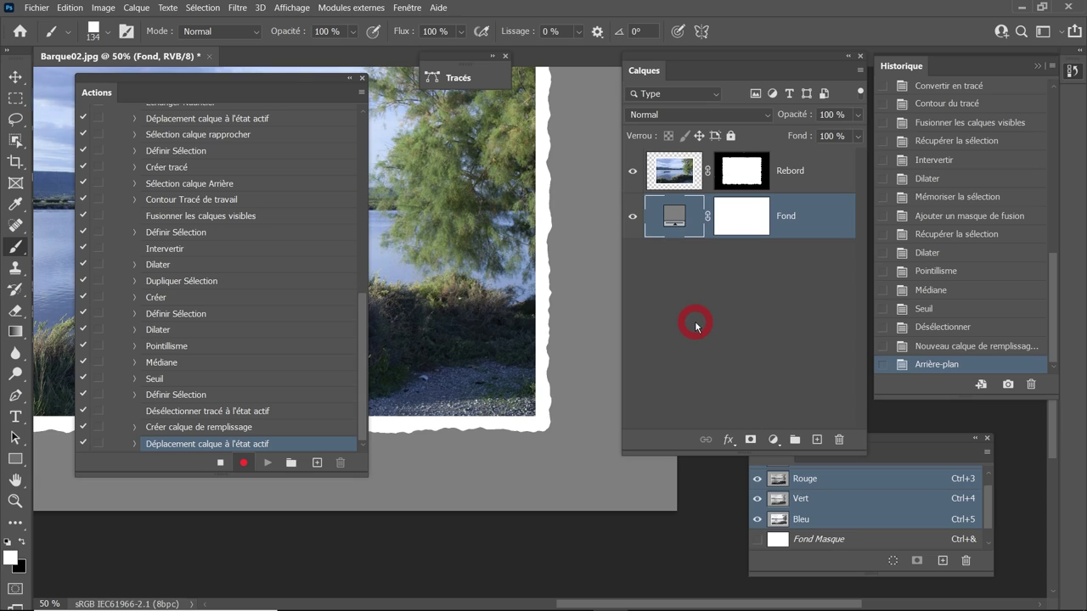
key(alt+bracketright)
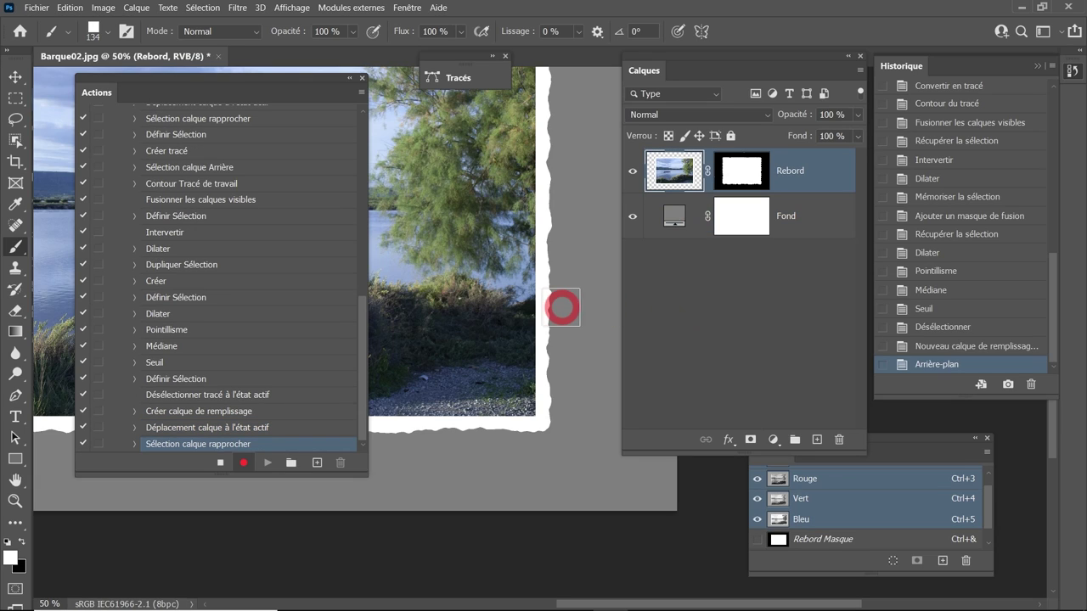
click(137, 7)
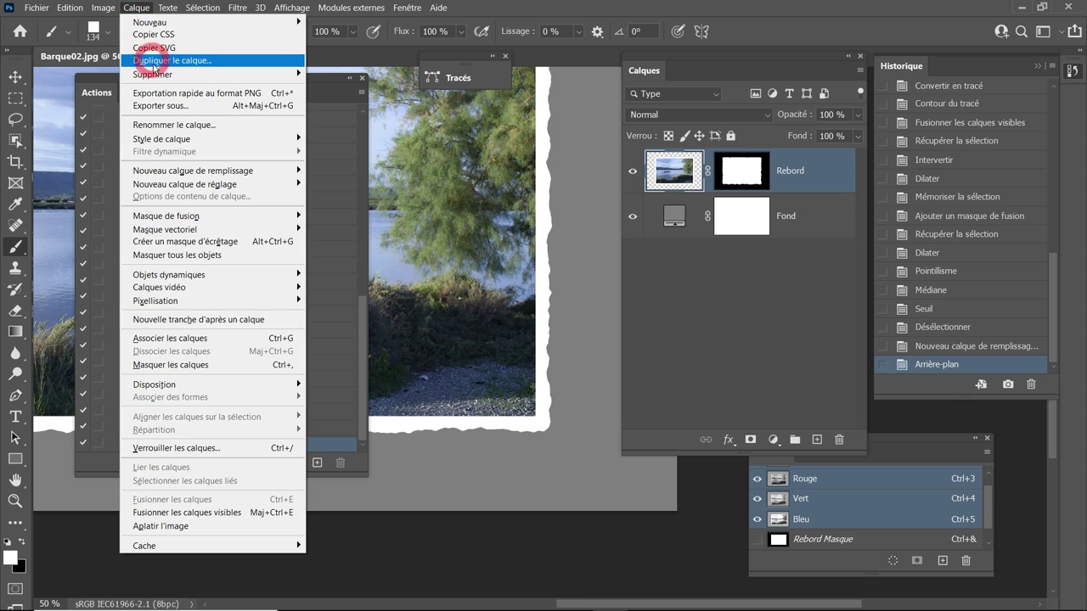
mouse_move(161, 139)
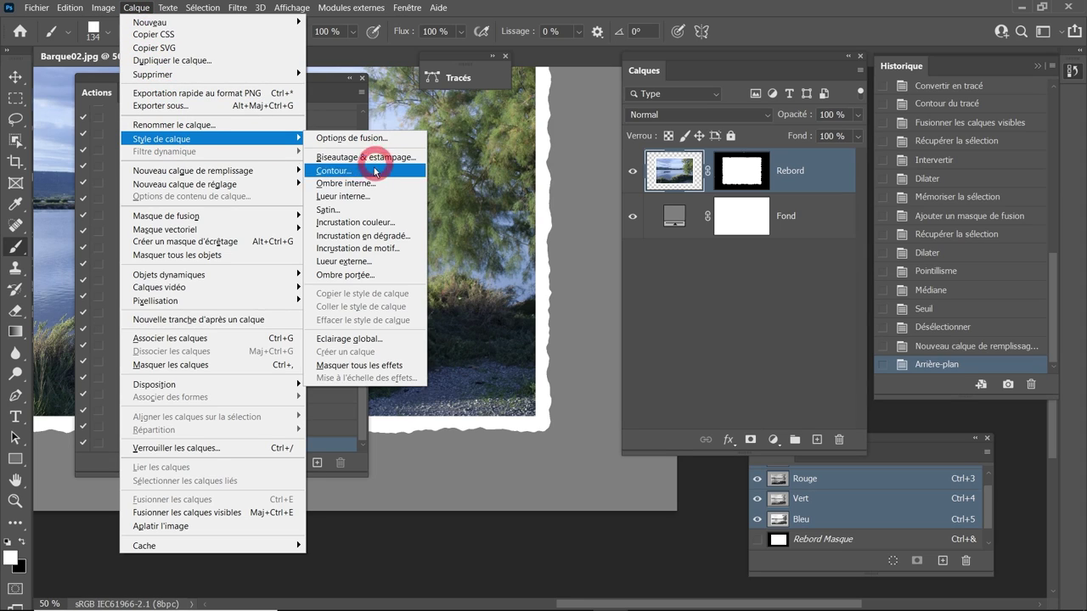
- Give Rebord an Ombre portée with 127° angle, 17 px distance and 18 px size
click(348, 274)
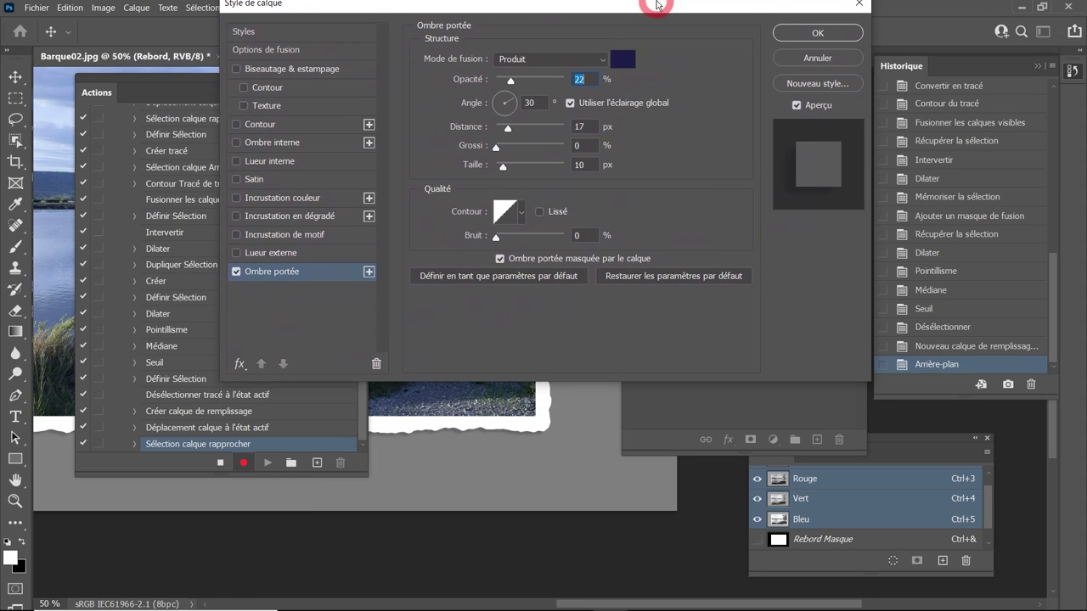
drag(656, 5, 657, 13)
drag(515, 119, 499, 105)
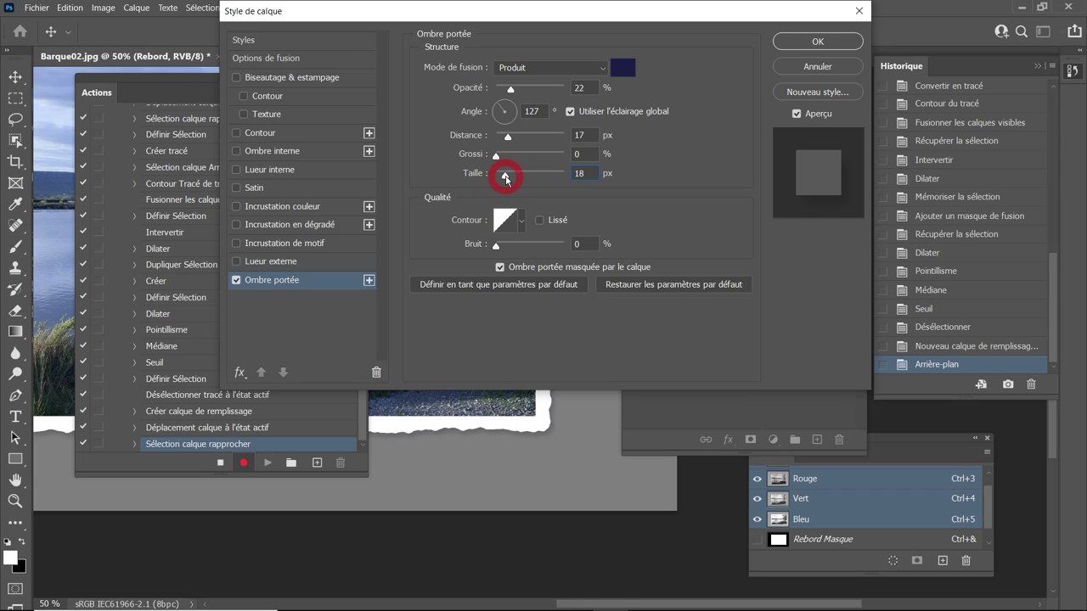
click(506, 179)
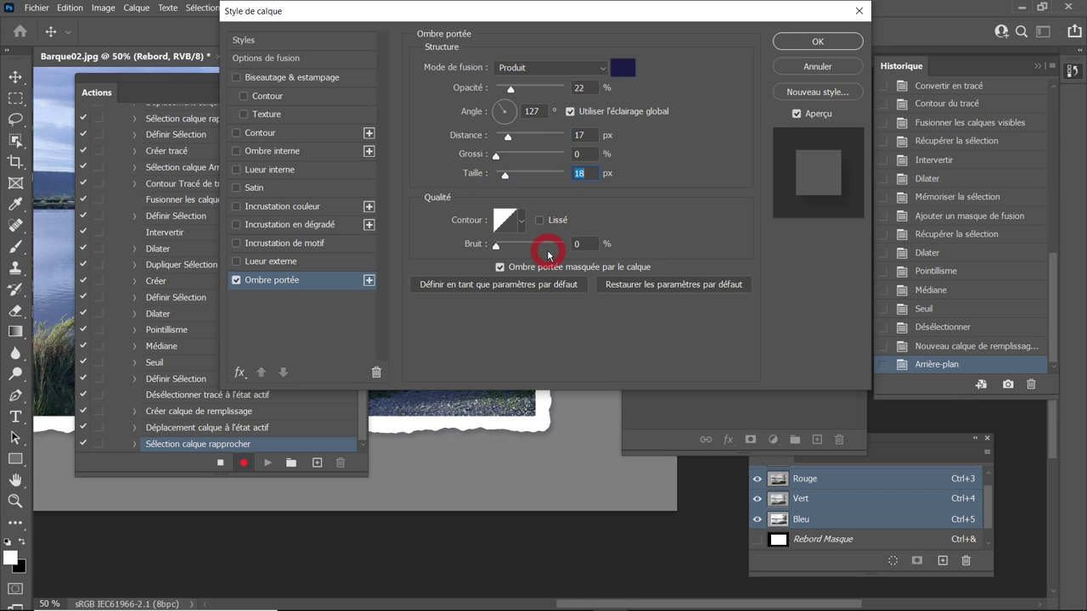
click(808, 41)
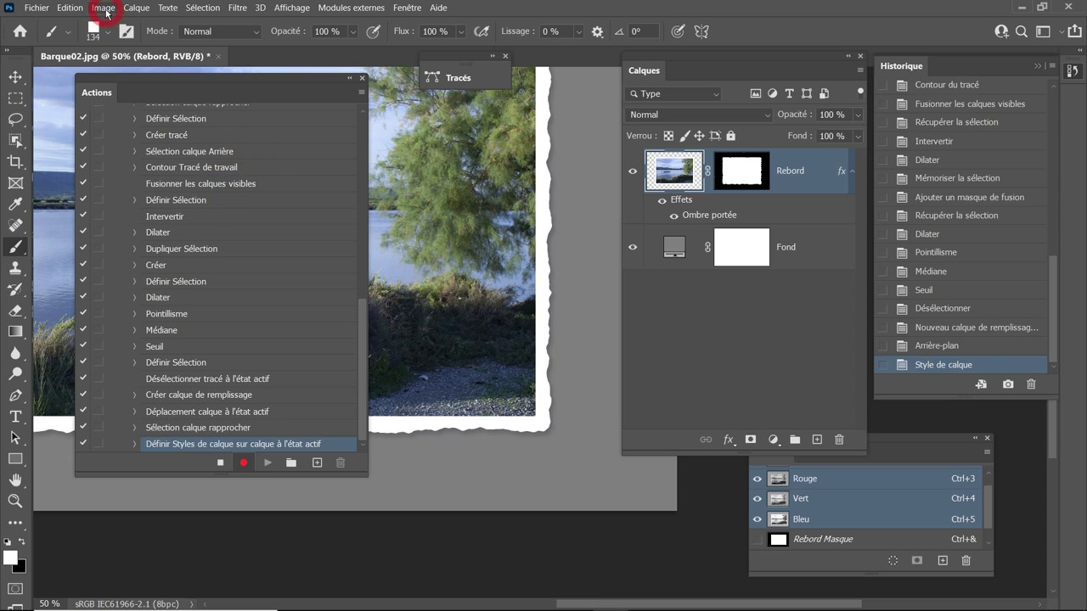
- Reduce the canvas by -25% in both width and height, accepting the crop warning
click(104, 8)
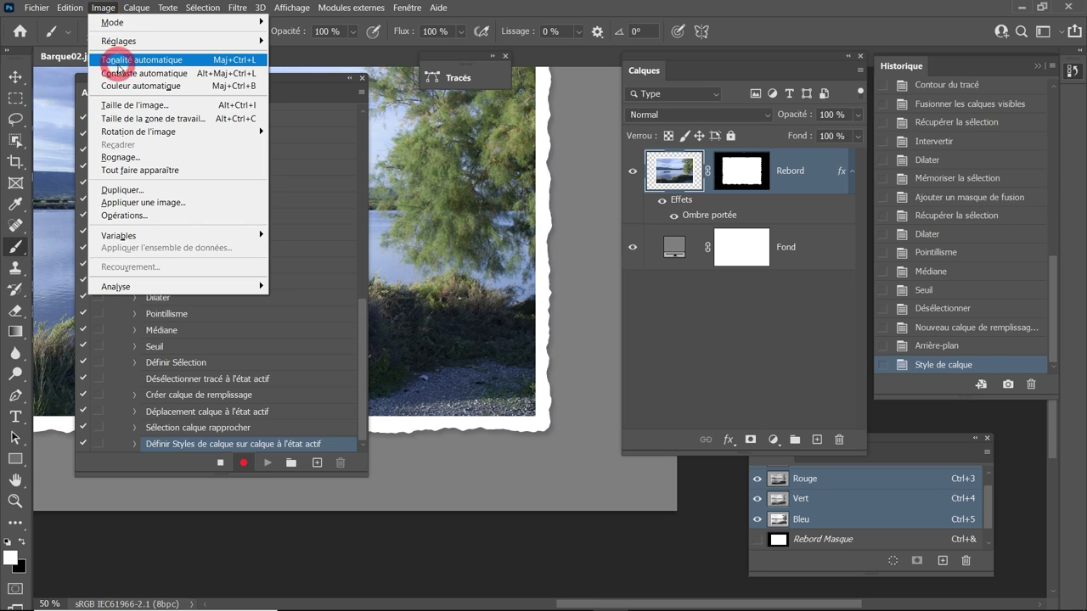
click(122, 118)
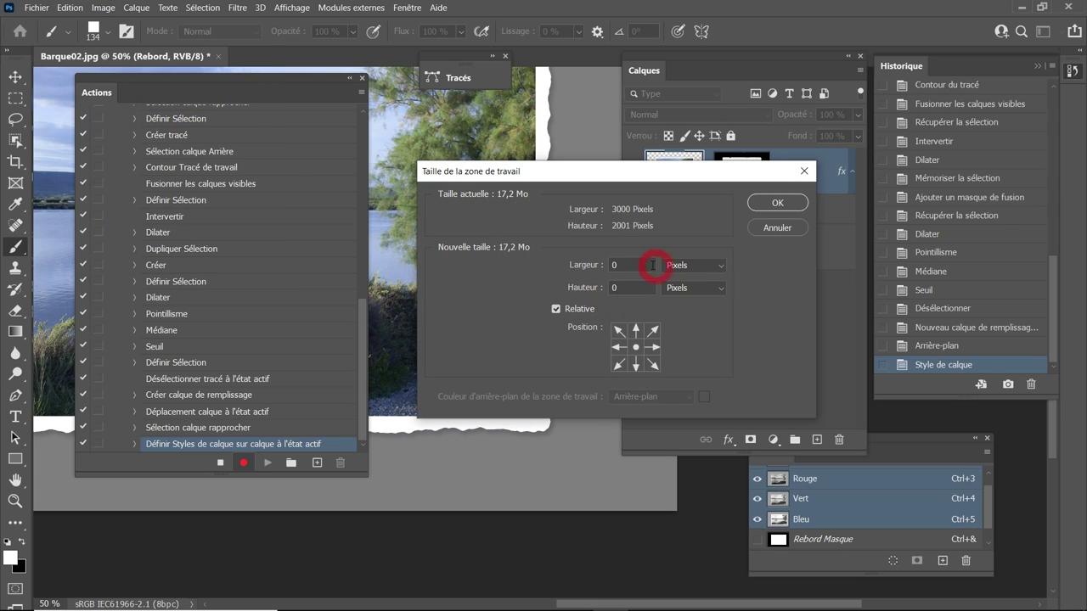
click(682, 267)
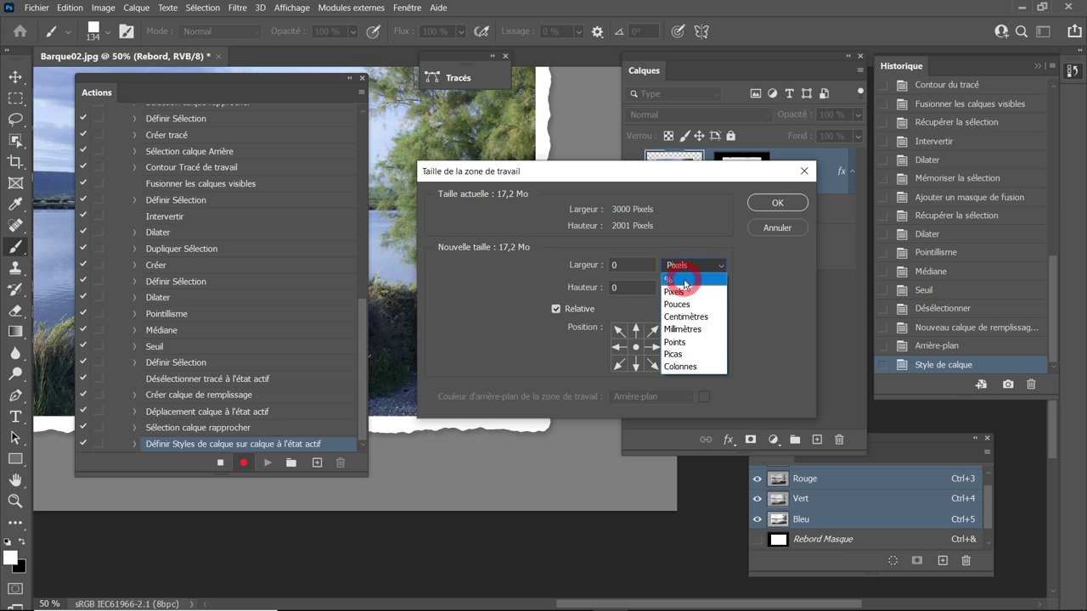
click(683, 280)
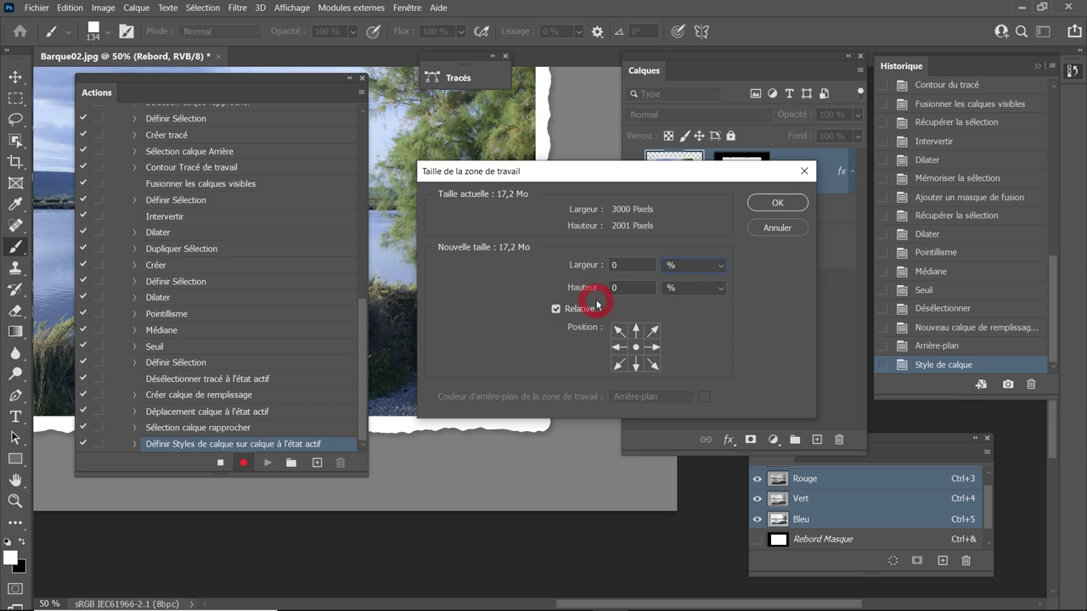
click(589, 270)
text(-)
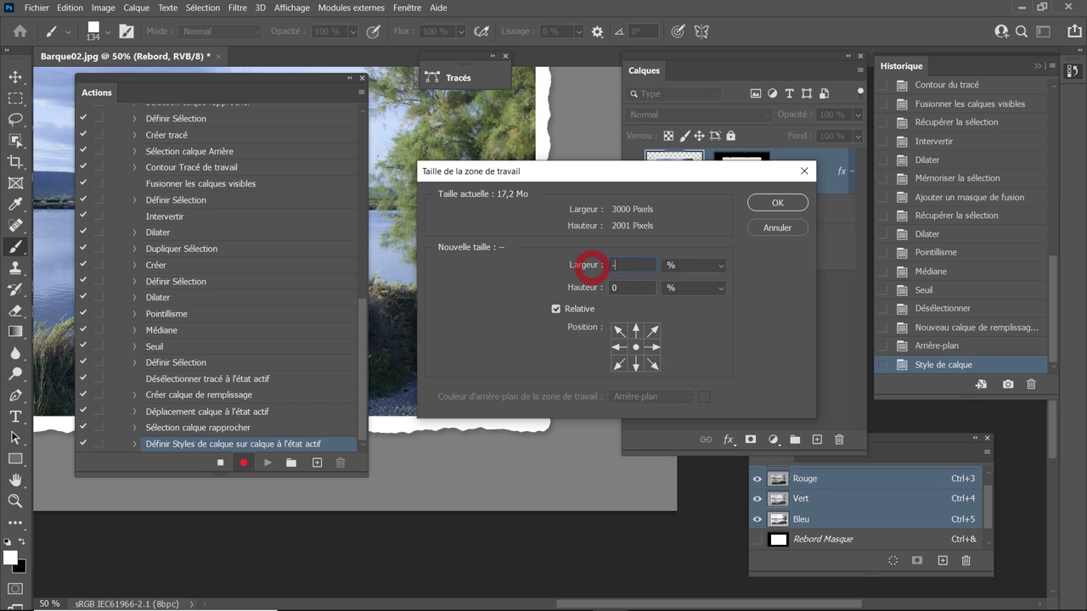
text(25)
key(Tab)
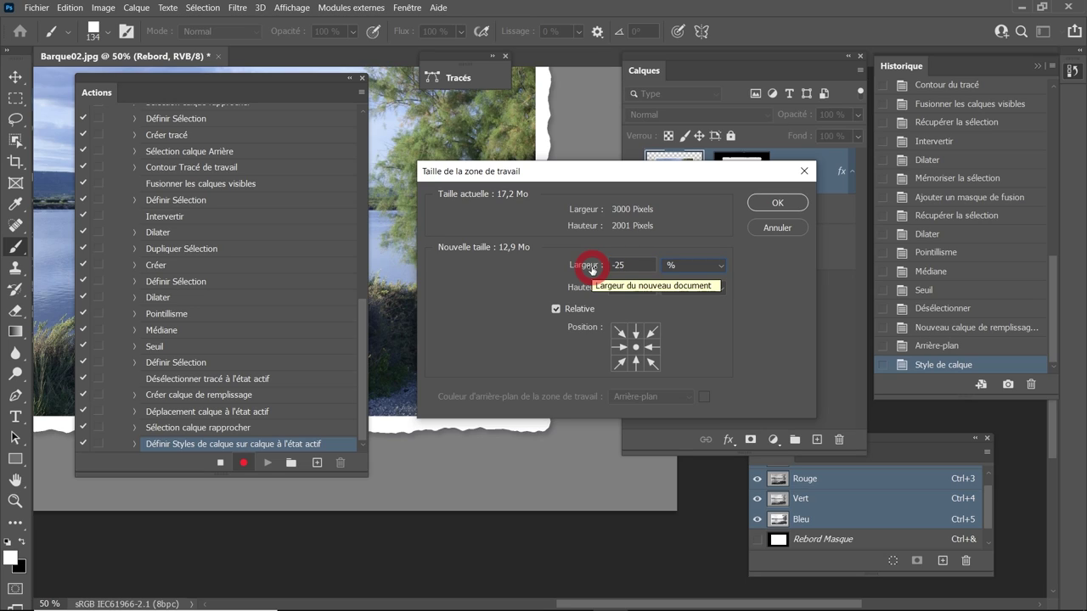
text(25)
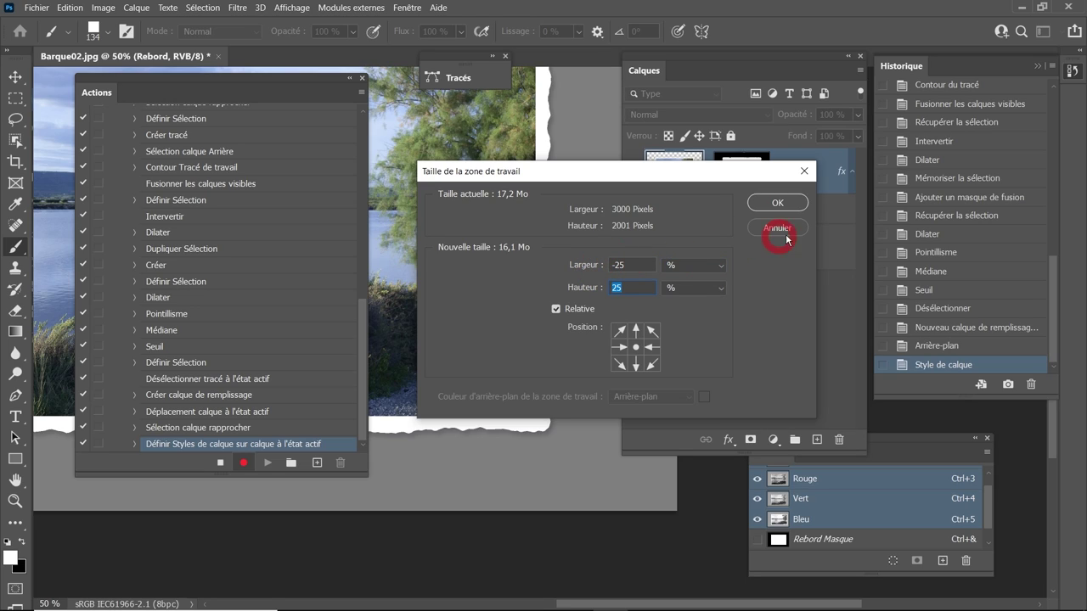
click(583, 287)
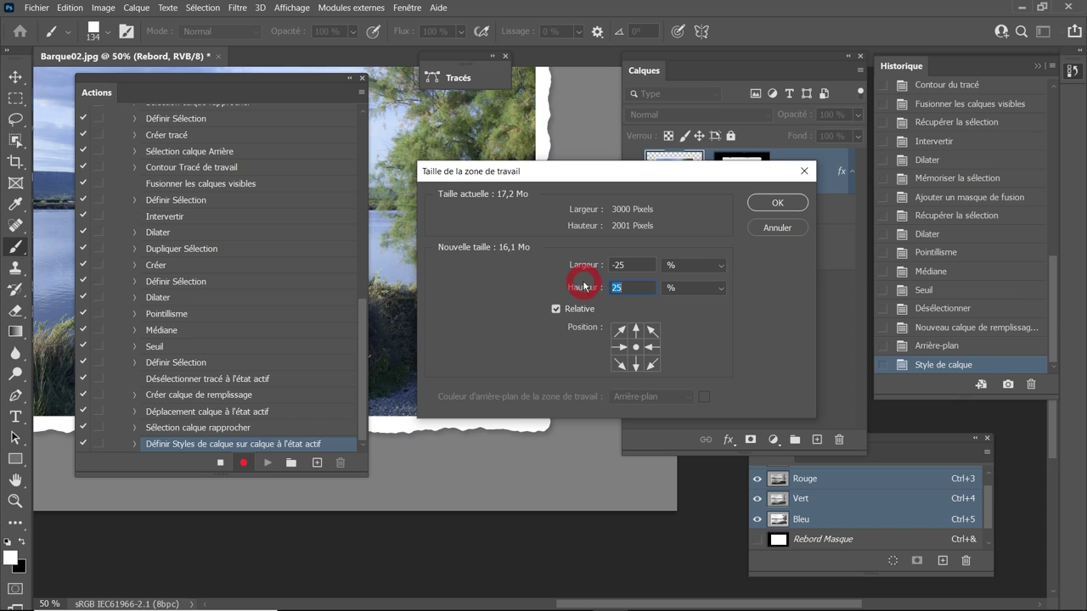
text(-25)
click(778, 204)
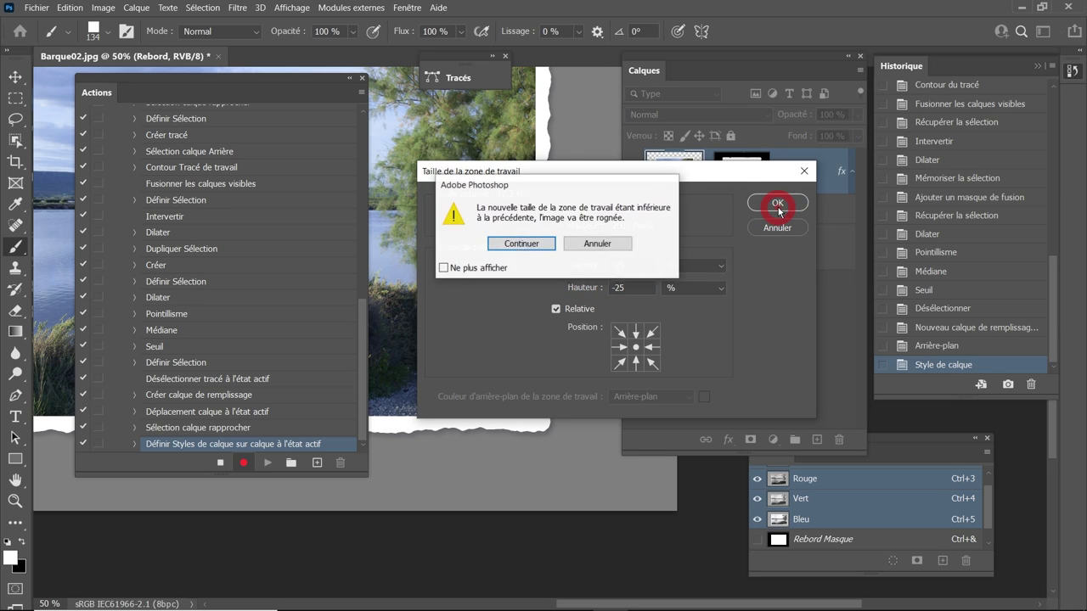
click(521, 245)
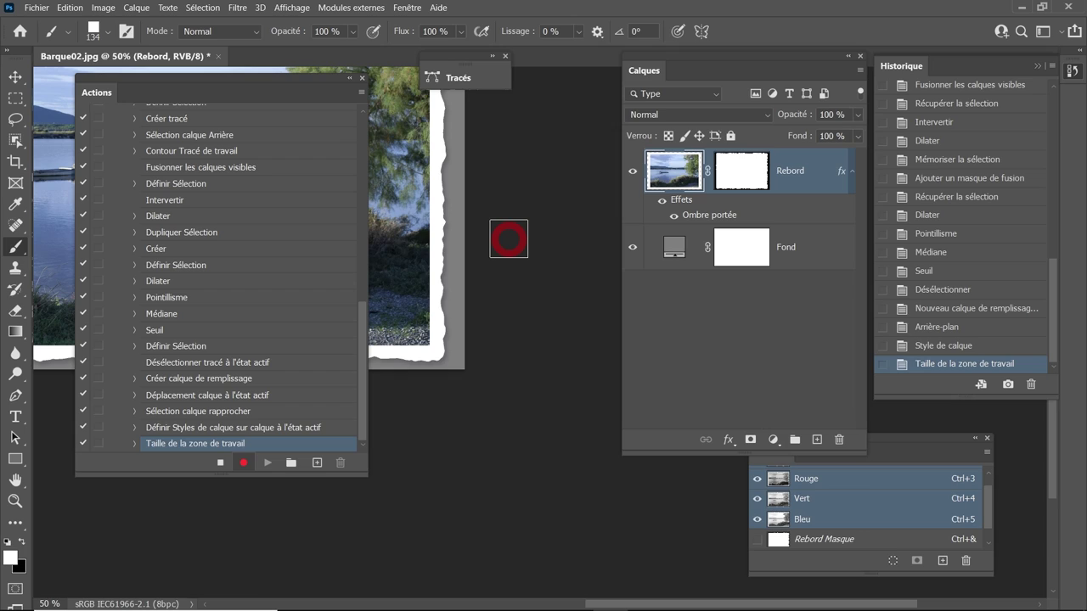
- Delete the Rebord brush from the Pinceaux panel and stop recording
click(407, 7)
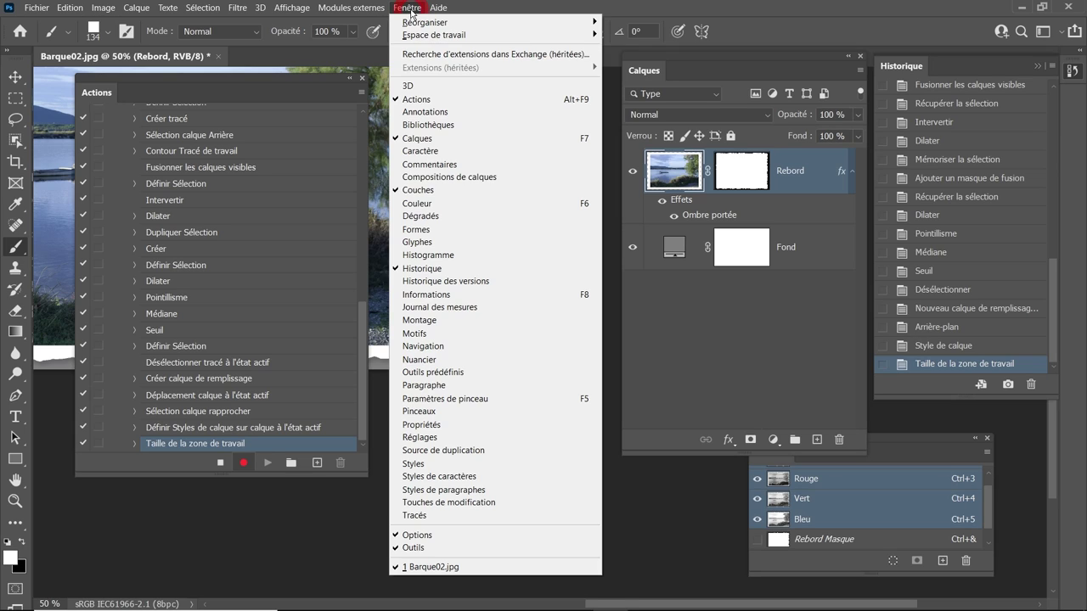
click(436, 411)
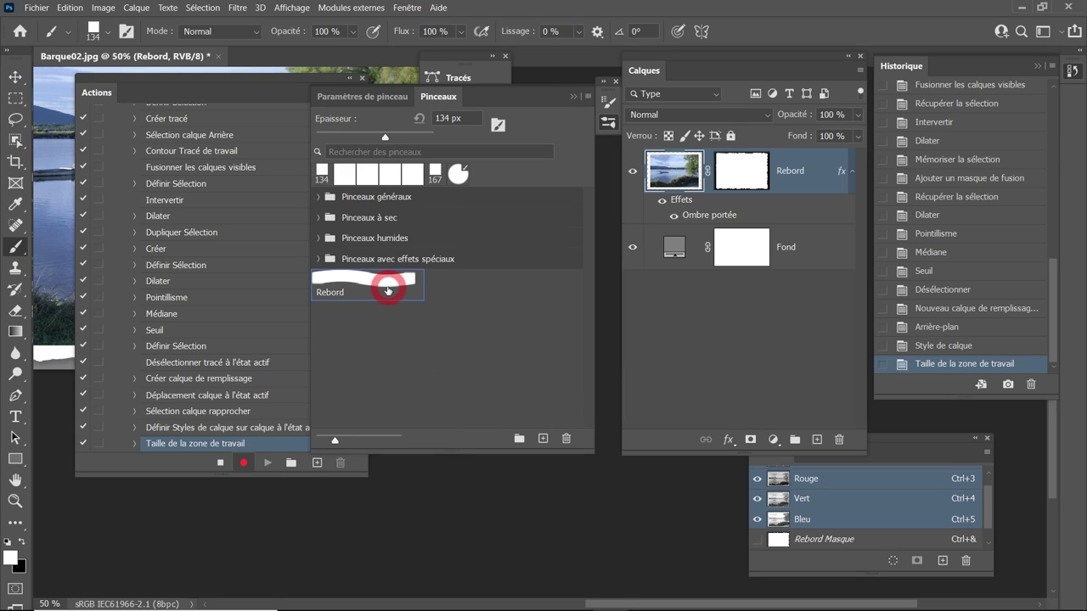
drag(393, 294, 576, 437)
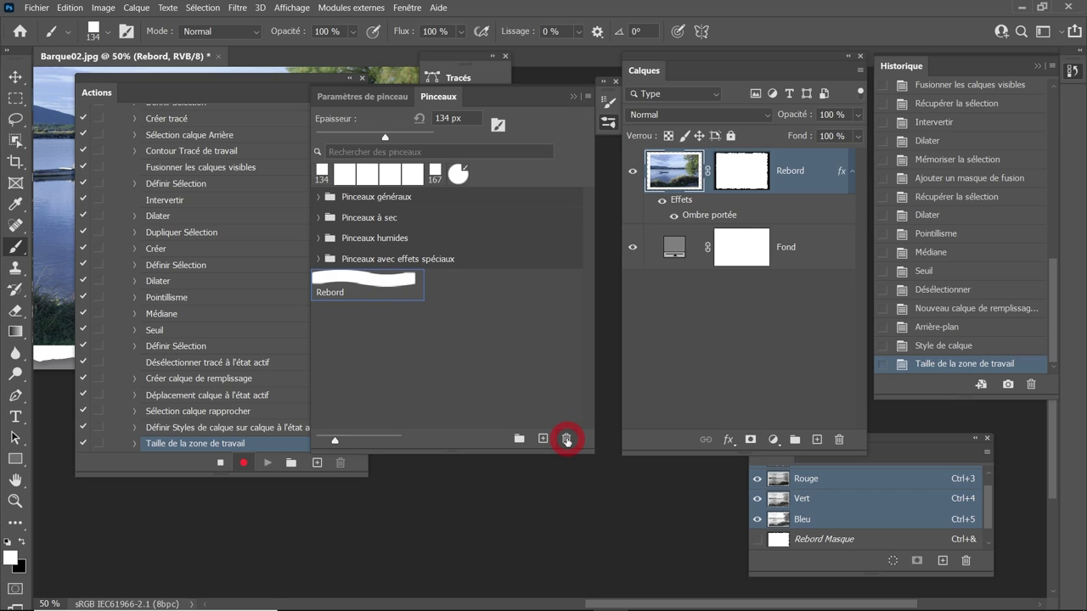
click(517, 248)
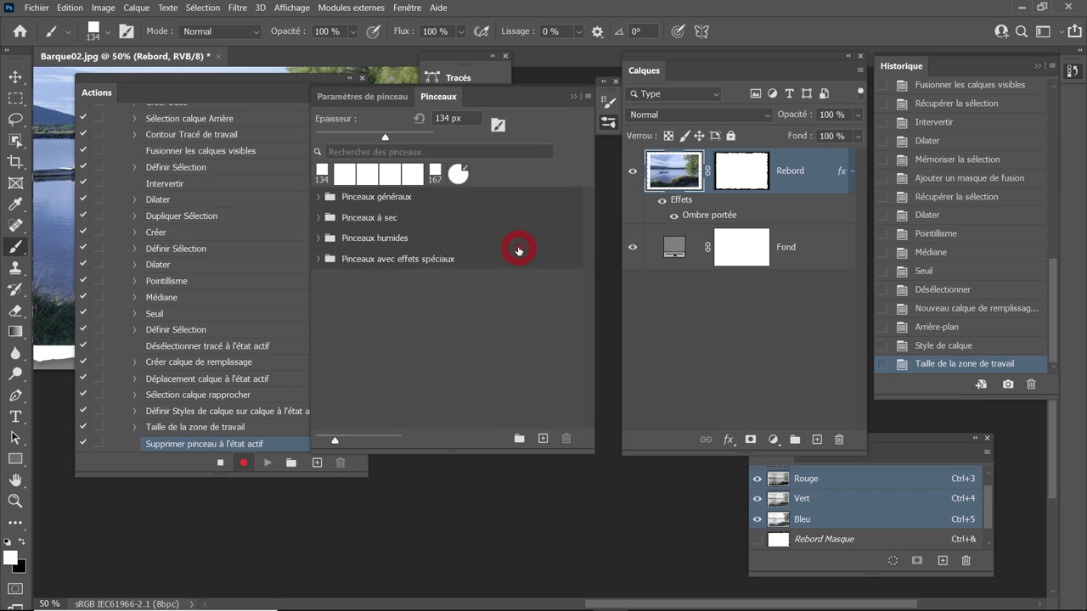
click(219, 463)
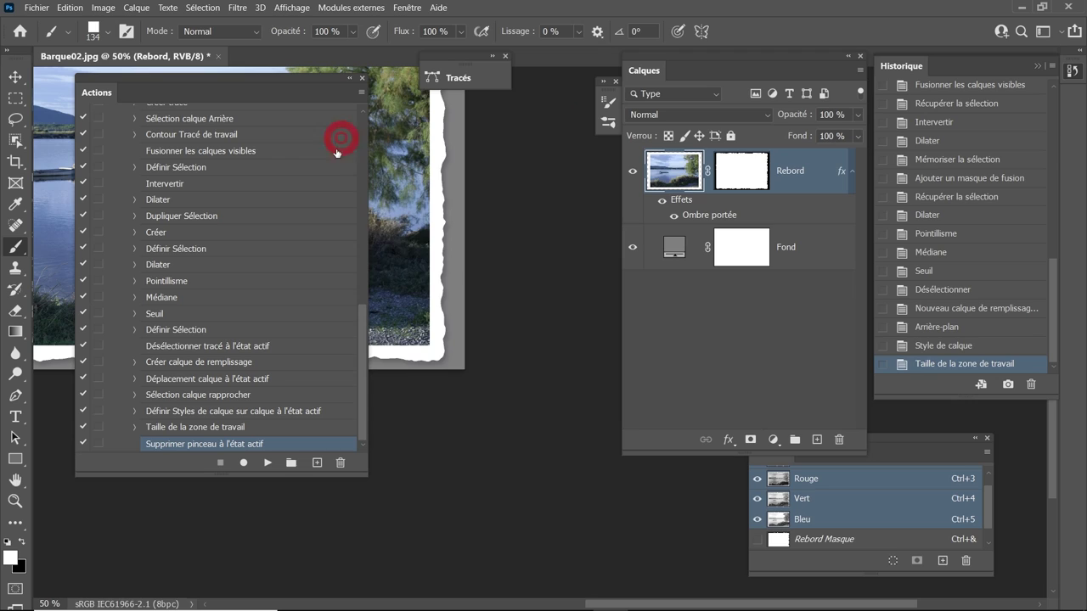
- Revert Barque02.jpg to its snapshot and play Cadre vieille photo 02 on it
key(ctrl+minus)
mouse_move(453, 242)
mouse_down()
mouse_move(553, 272)
mouse_move(515, 281)
mouse_up()
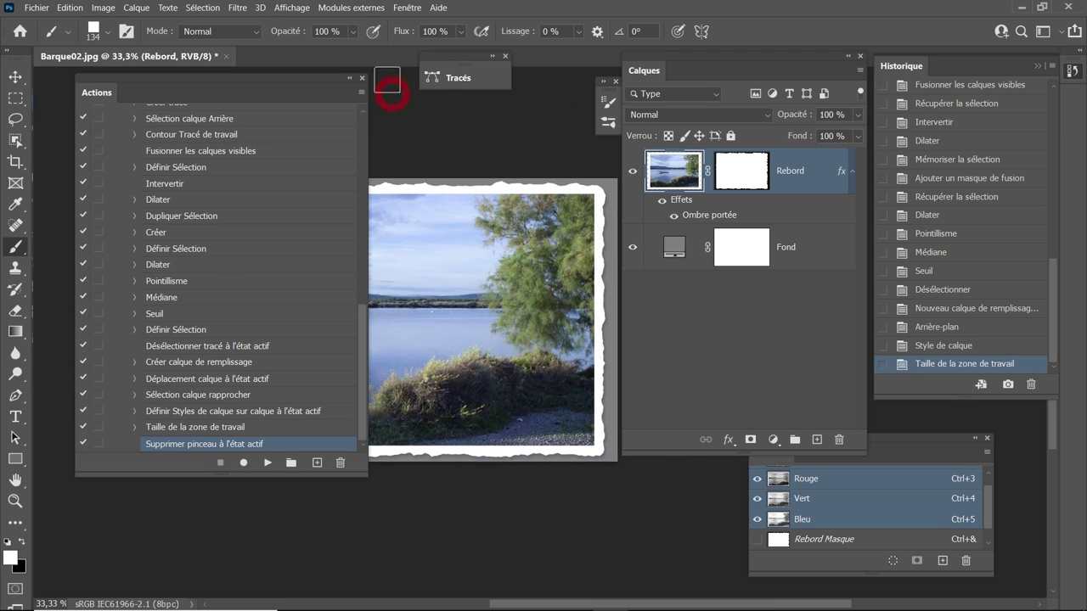
click(363, 140)
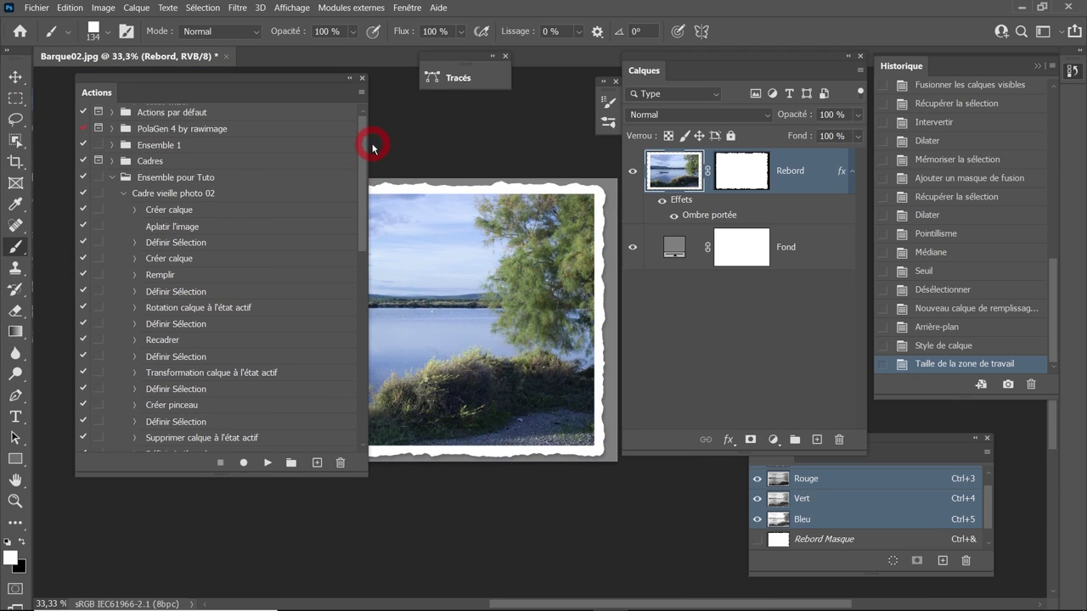
click(170, 193)
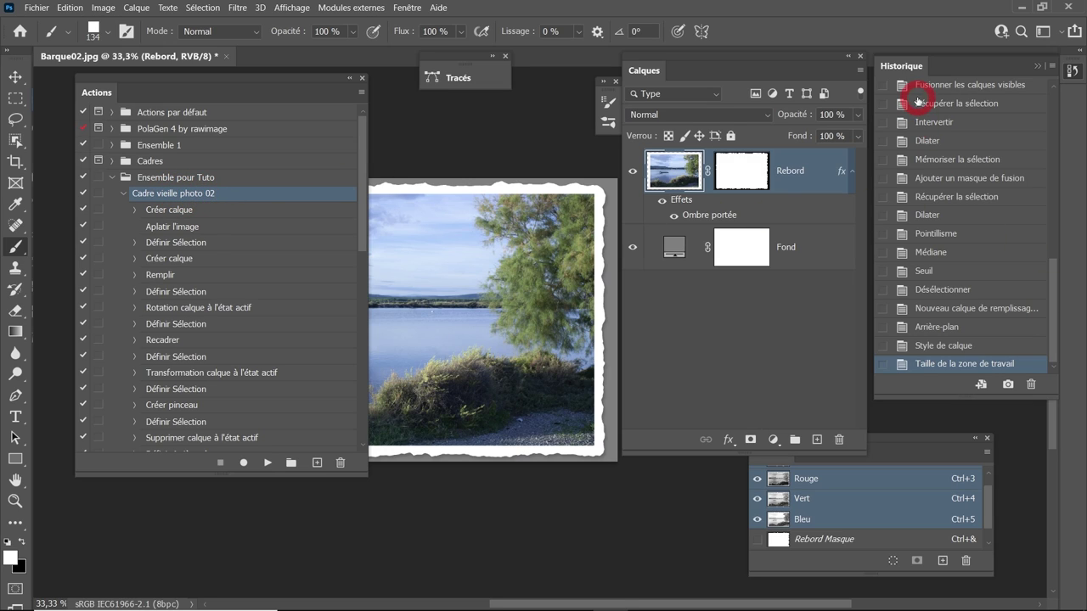
drag(1053, 303, 1053, 121)
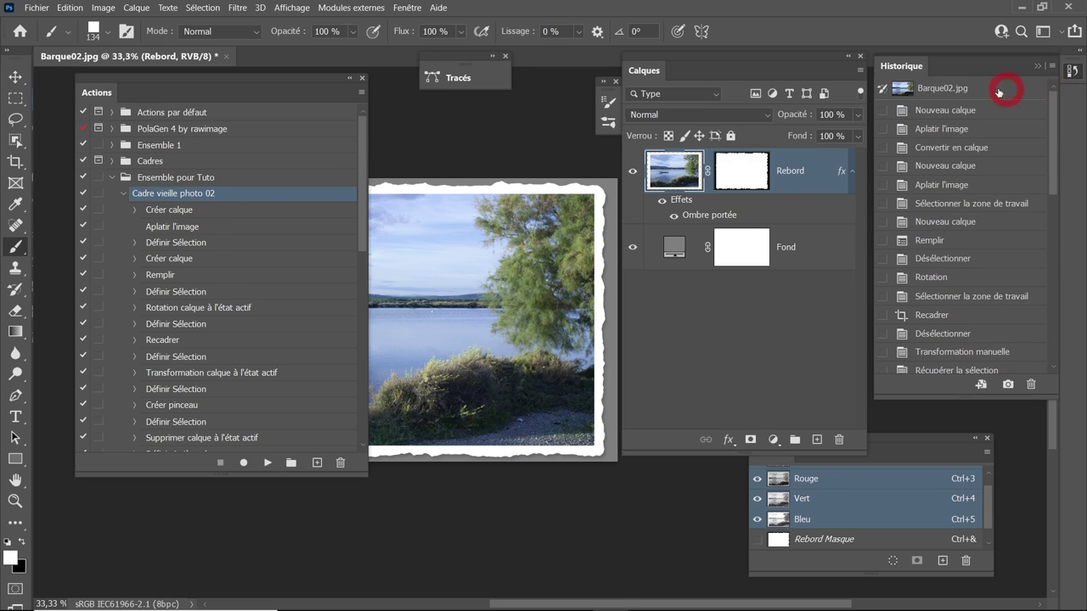
click(958, 89)
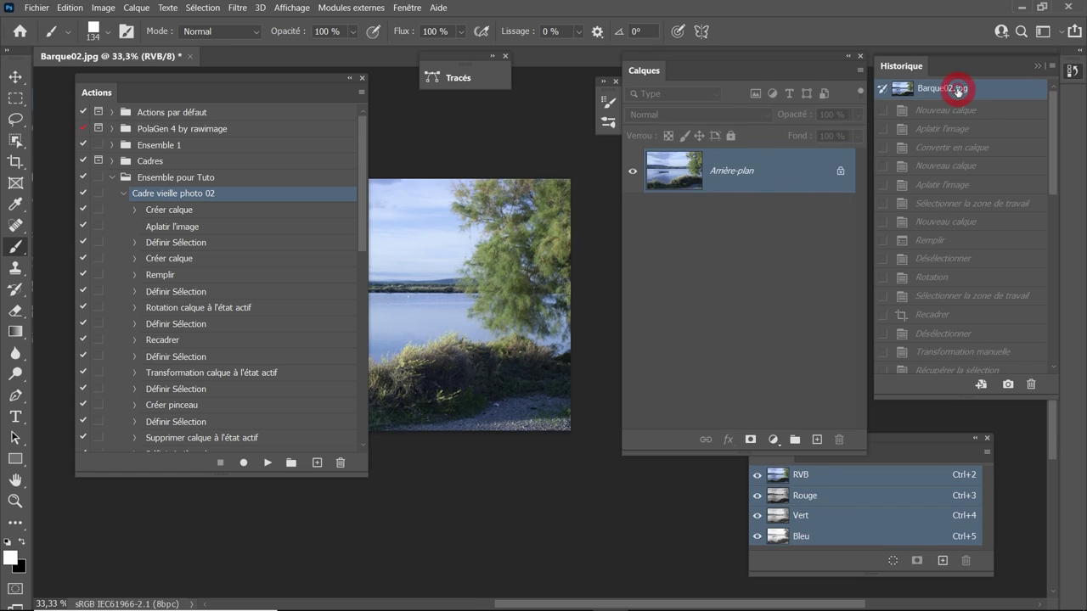
click(268, 463)
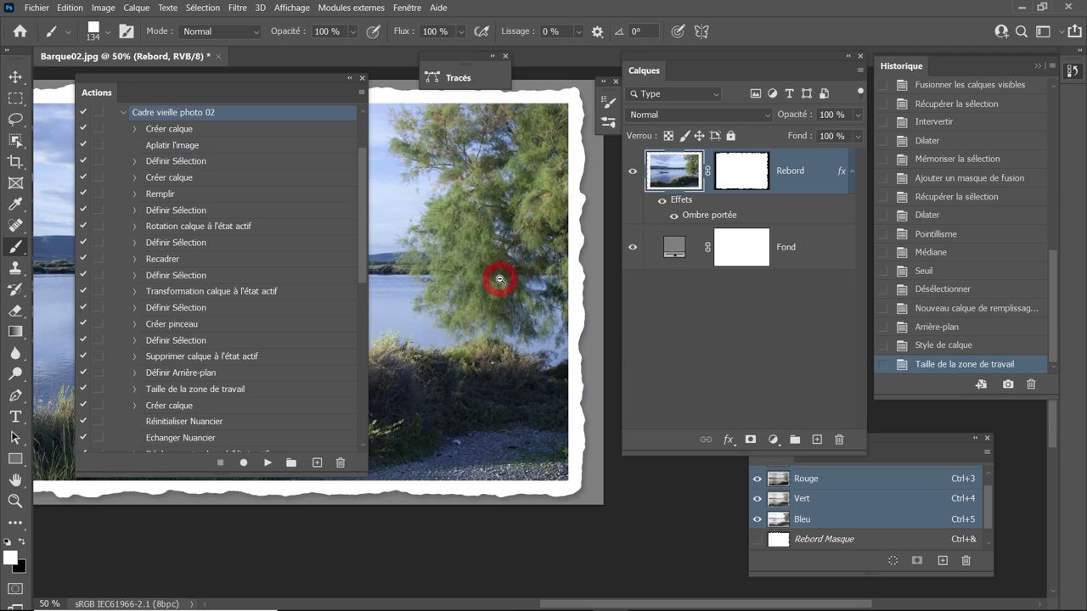
- Open the recent file Ville01.jpg and resize it to 4000 px wide
click(37, 7)
mouse_move(81, 88)
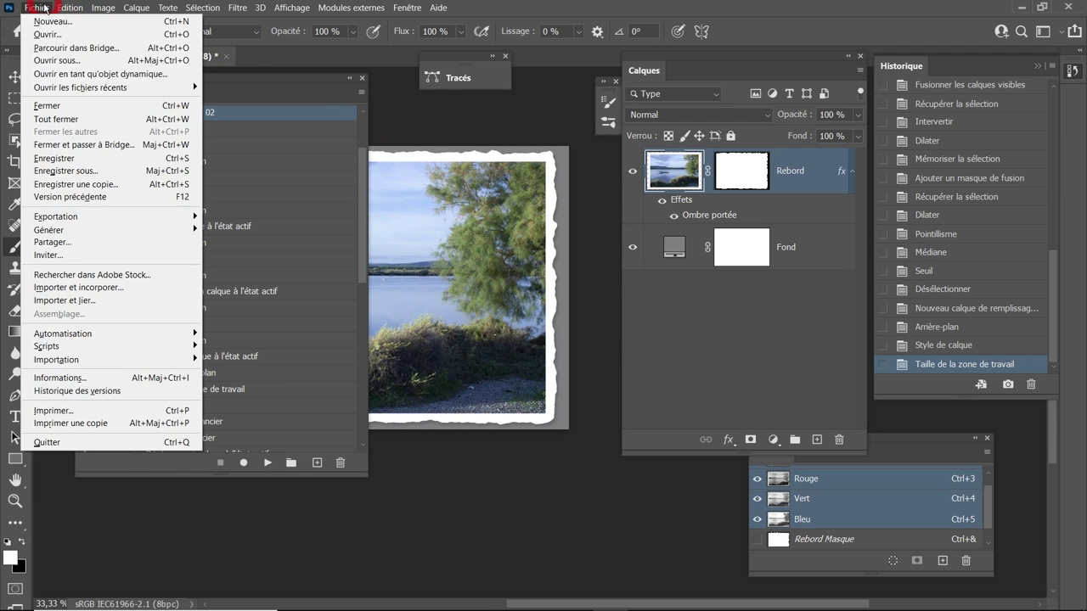
click(235, 99)
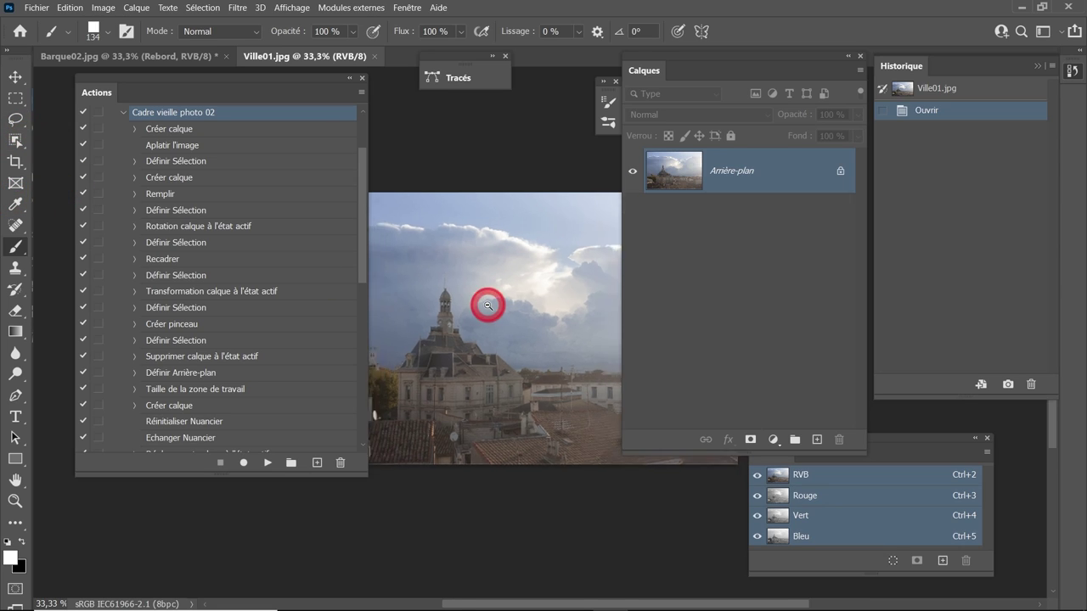
scroll(485, 301, down, 2)
click(104, 7)
click(134, 113)
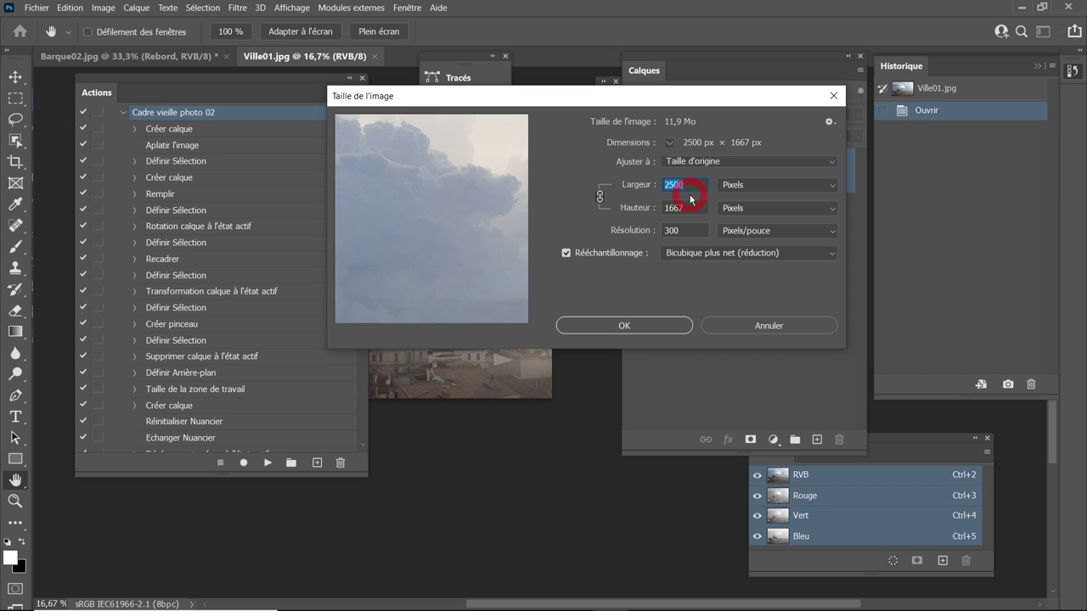
text(4000)
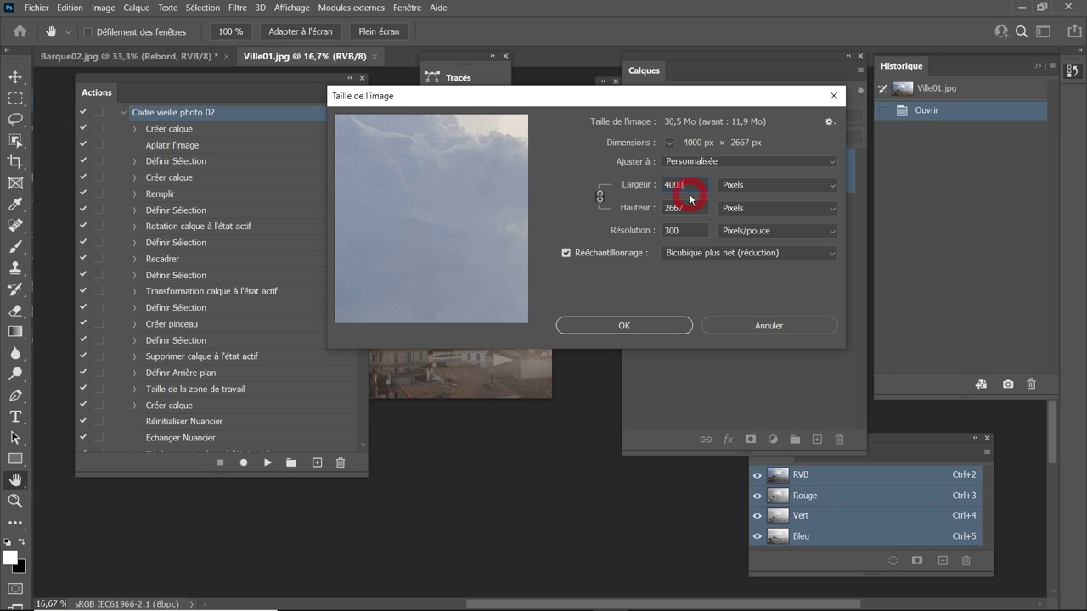
click(641, 324)
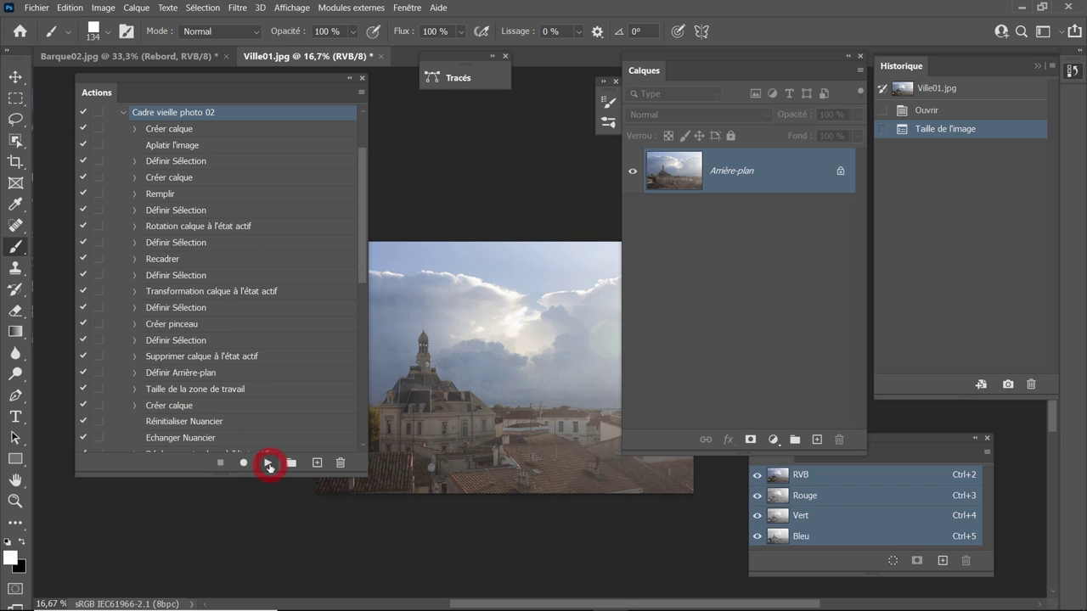
- Play Cadre vieille photo 02 on Ville01.jpg and scroll to check the result
click(268, 464)
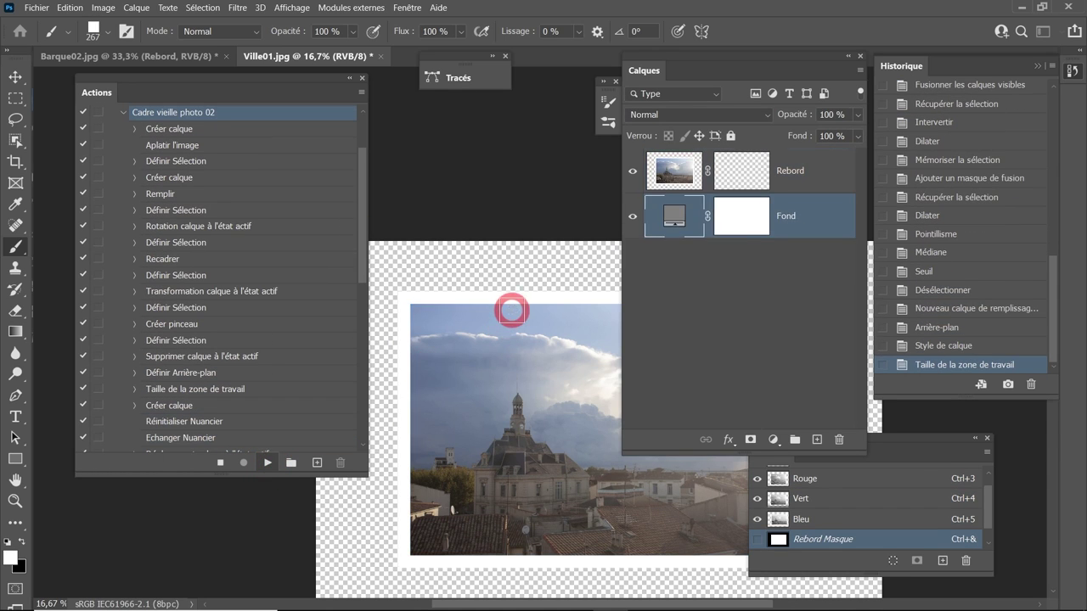
scroll(544, 257, up, 4)
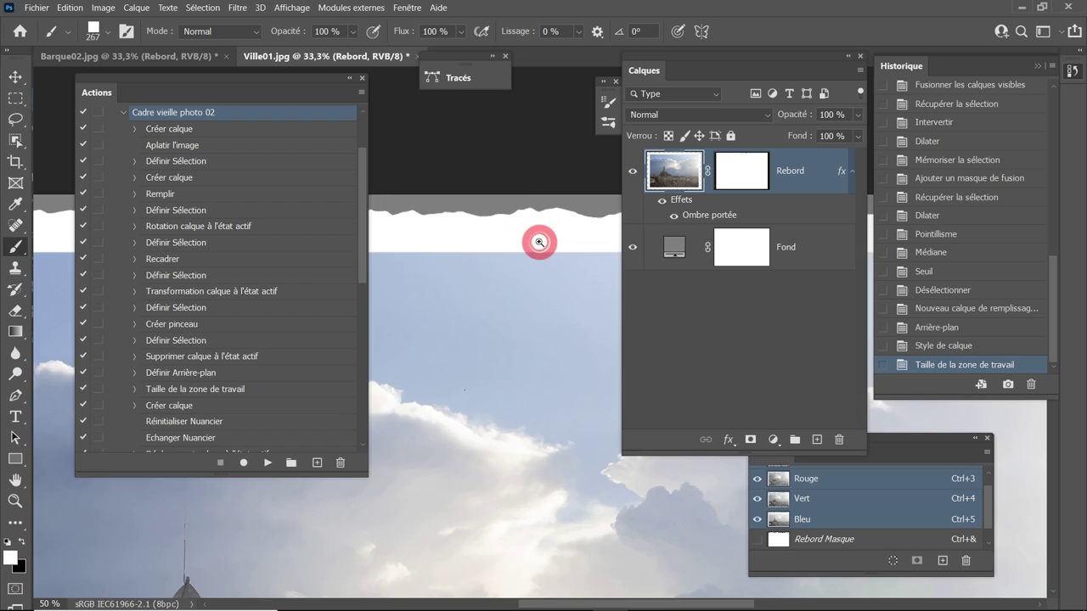
scroll(527, 346, down, 1)
scroll(527, 336, down, 2)
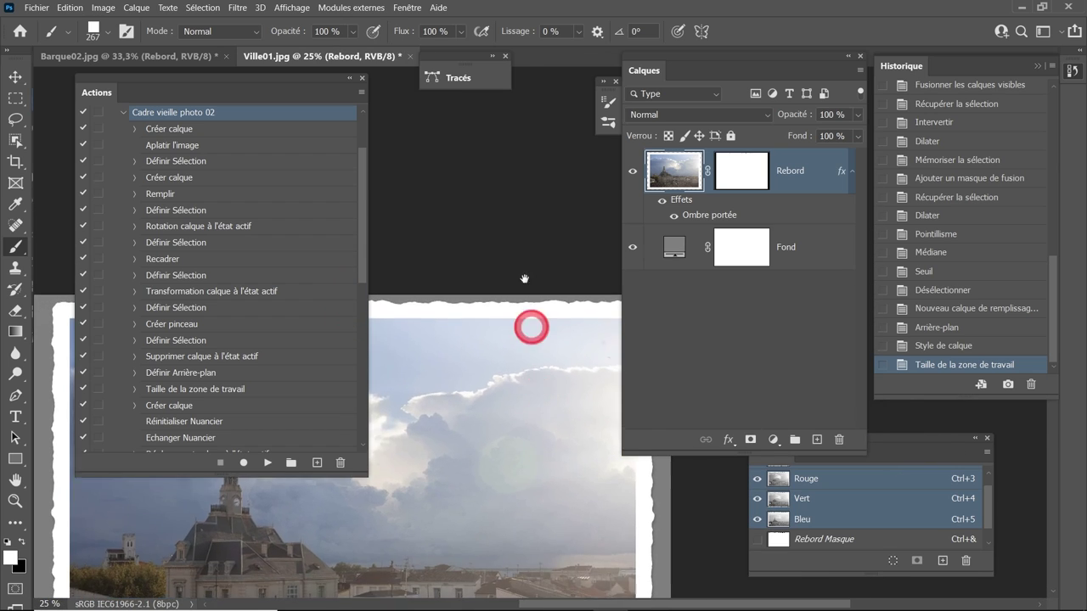
scroll(517, 374, up, 1)
scroll(504, 321, up, 1)
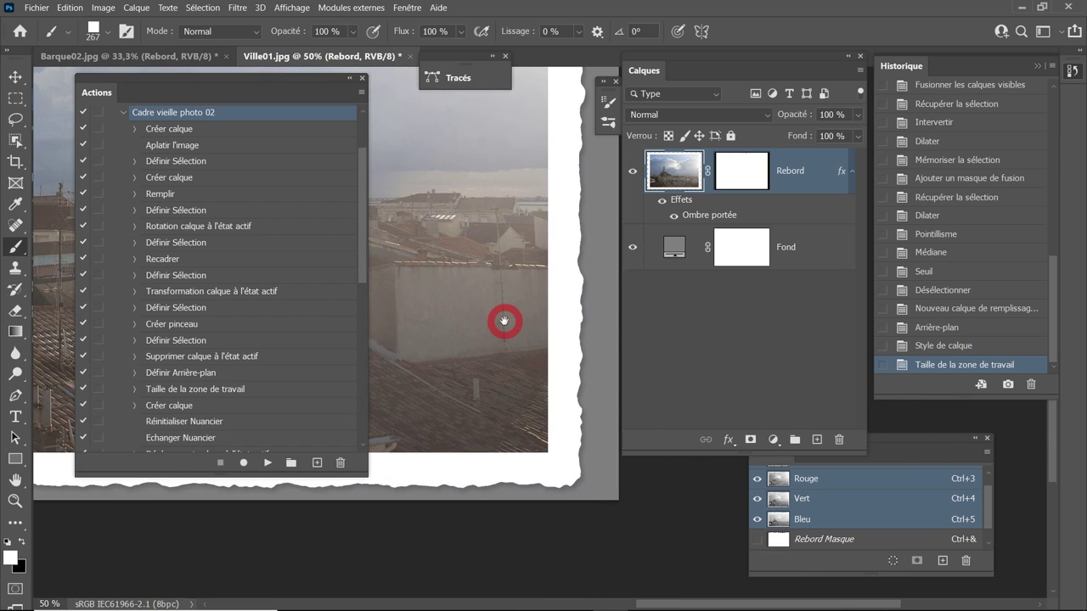
scroll(503, 321, down, 1)
scroll(503, 321, down, 1)
scroll(504, 321, down, 1)
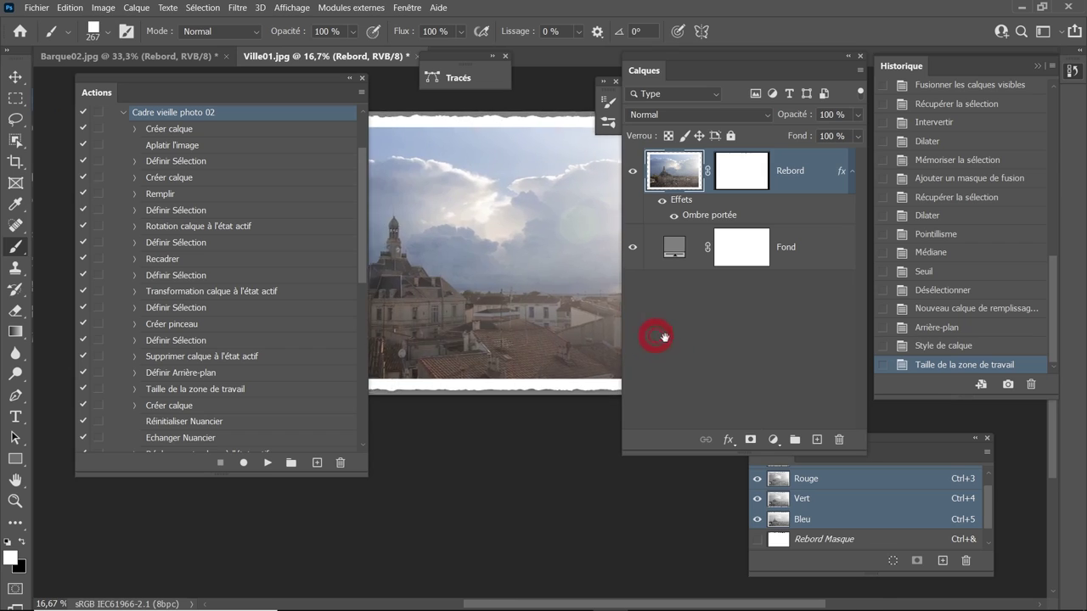
scroll(461, 257, up, 1)
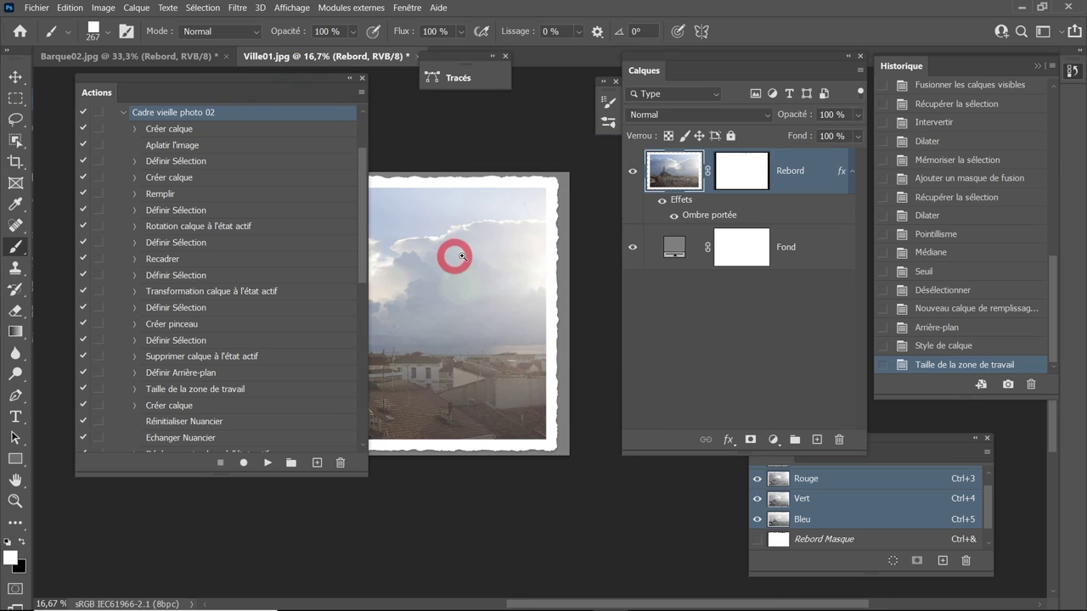
scroll(461, 257, down, 1)
drag(1048, 305, 1051, 170)
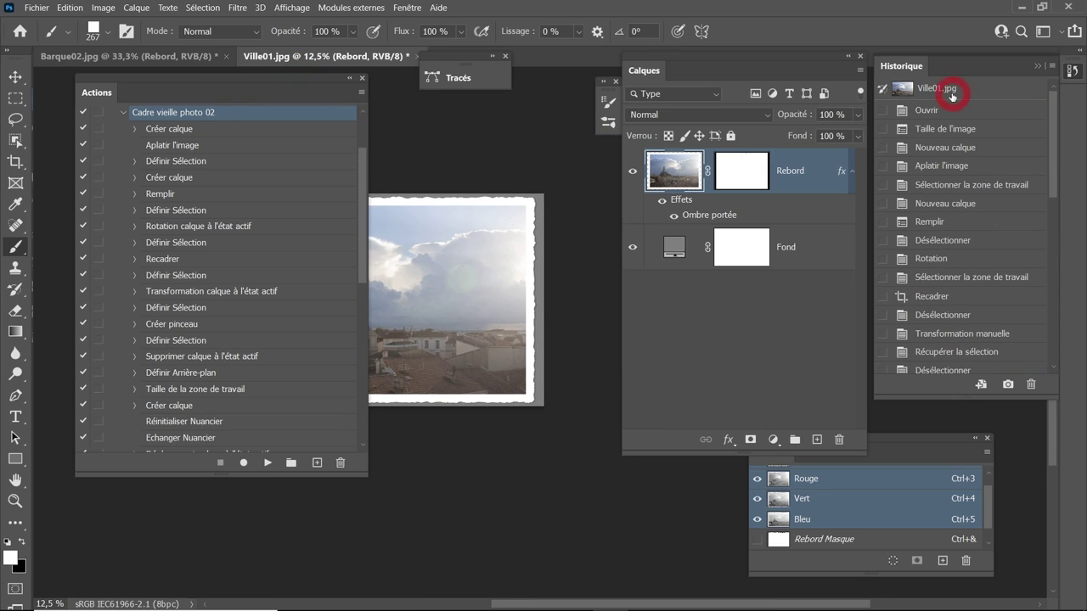
- Revert Ville01.jpg and crop it to a rectangle across the middle
click(952, 97)
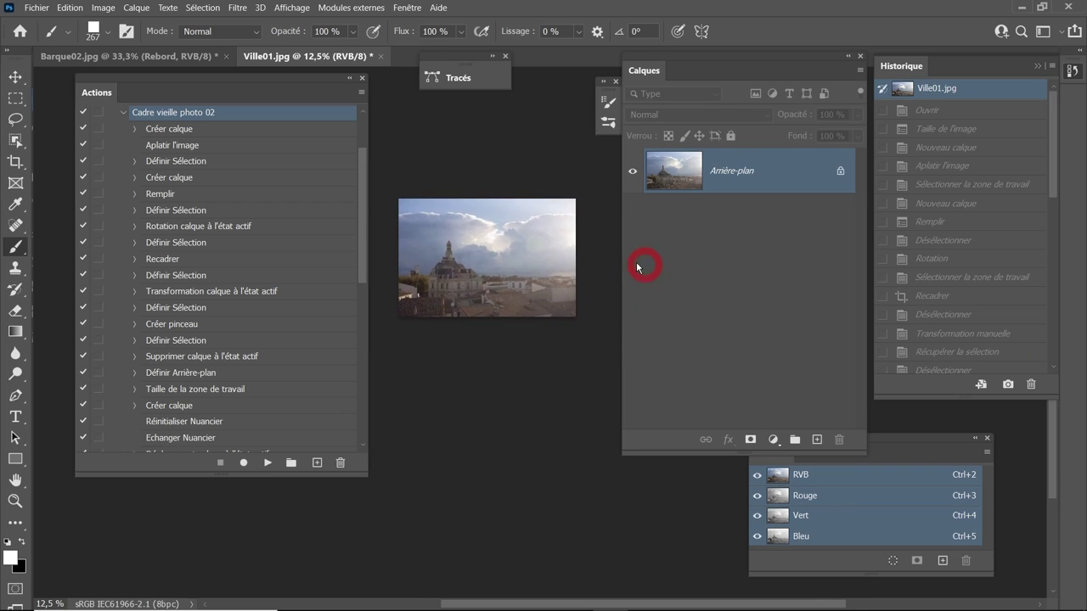
key(m)
drag(437, 178, 575, 343)
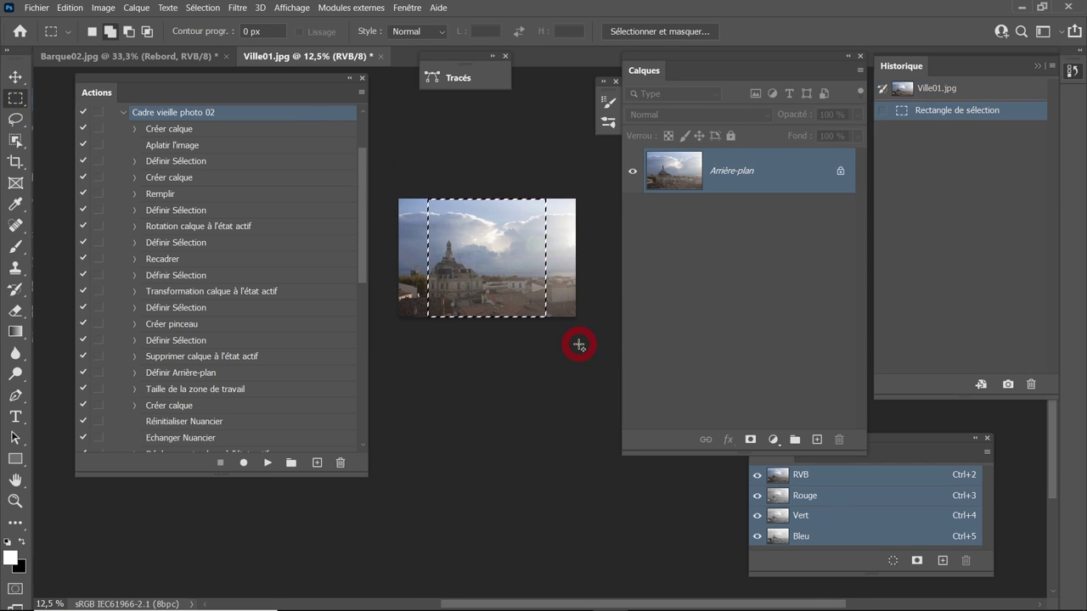
click(103, 8)
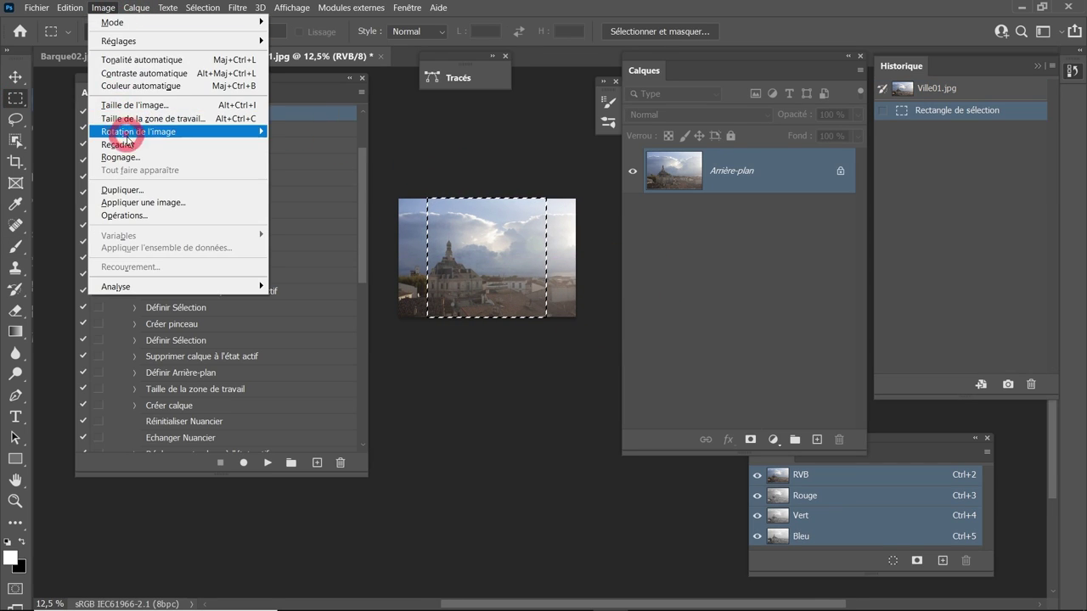
click(112, 145)
- Play the frame action on the cropped photo and zoom in on the torn border
click(267, 462)
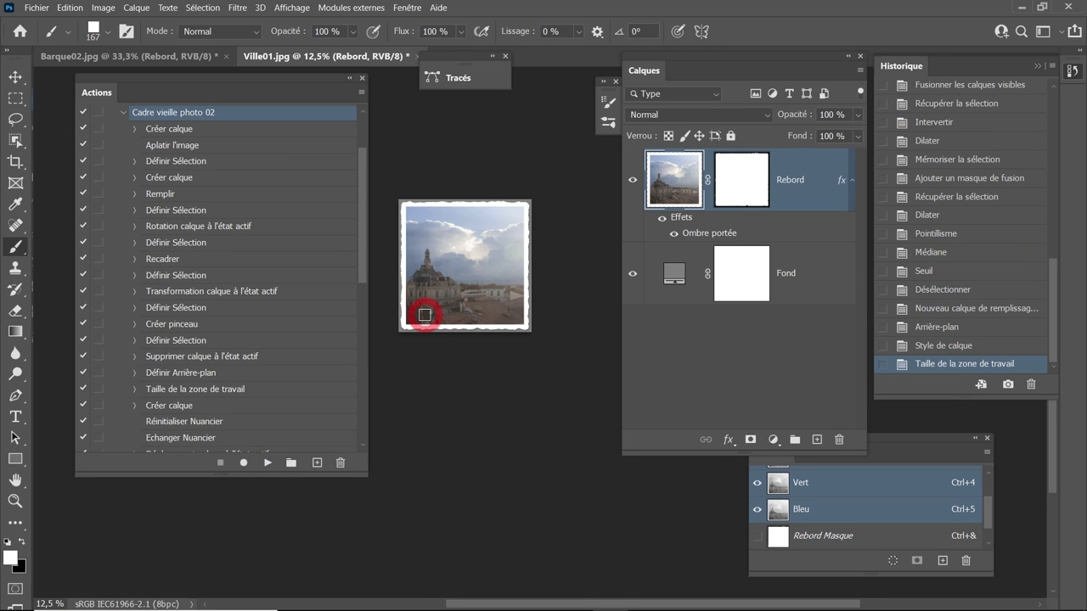
ctrl+click(507, 244)
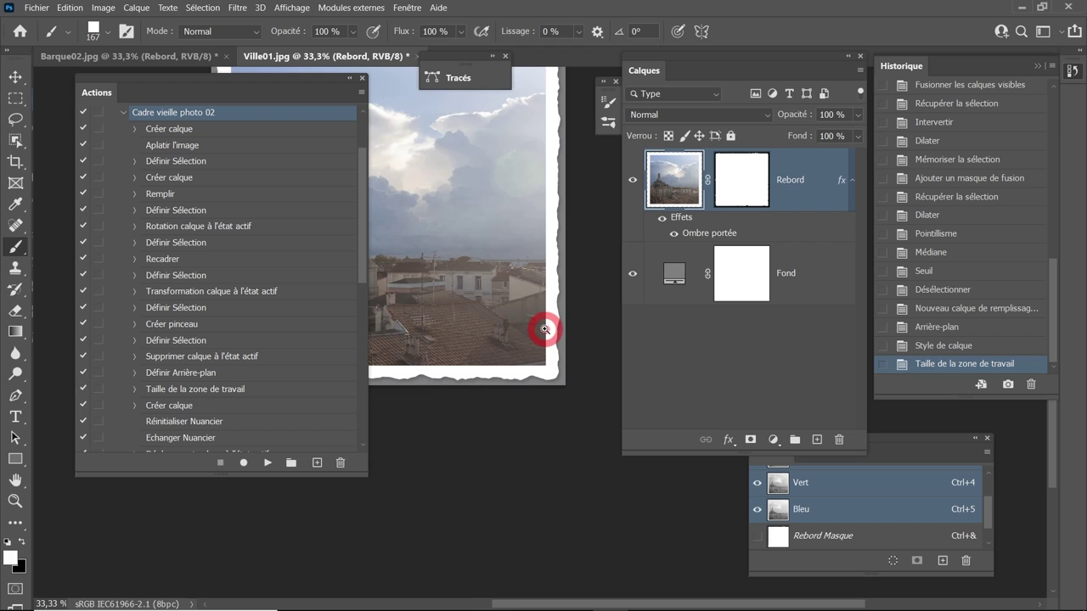
click(544, 329)
alt+click(545, 330)
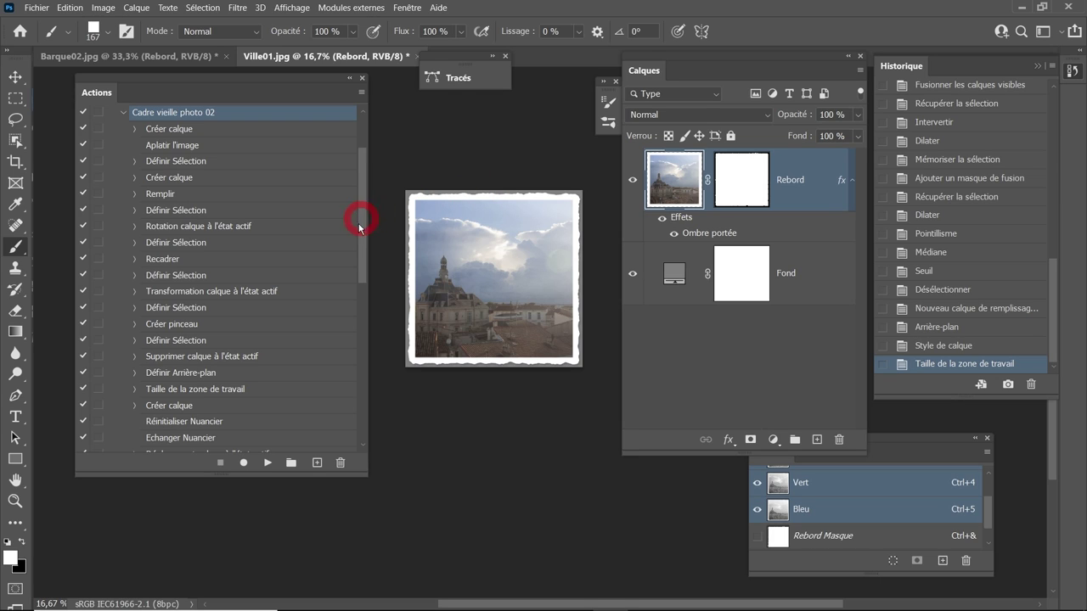
scroll(416, 220, up, 3)
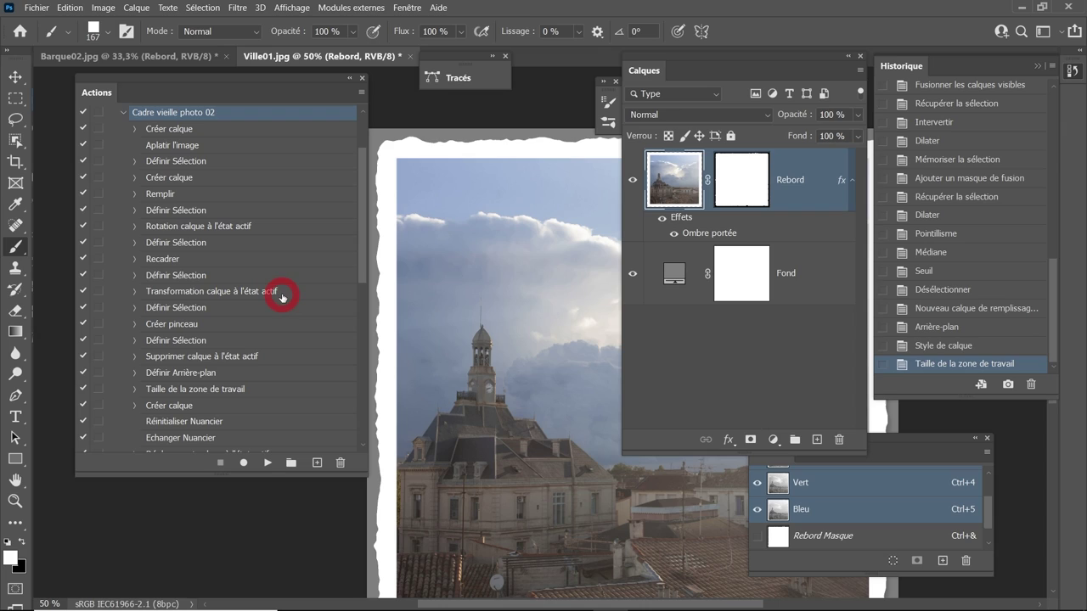
- Re-record the action's 10% 'Transformation calque à l'état actif' step
click(135, 292)
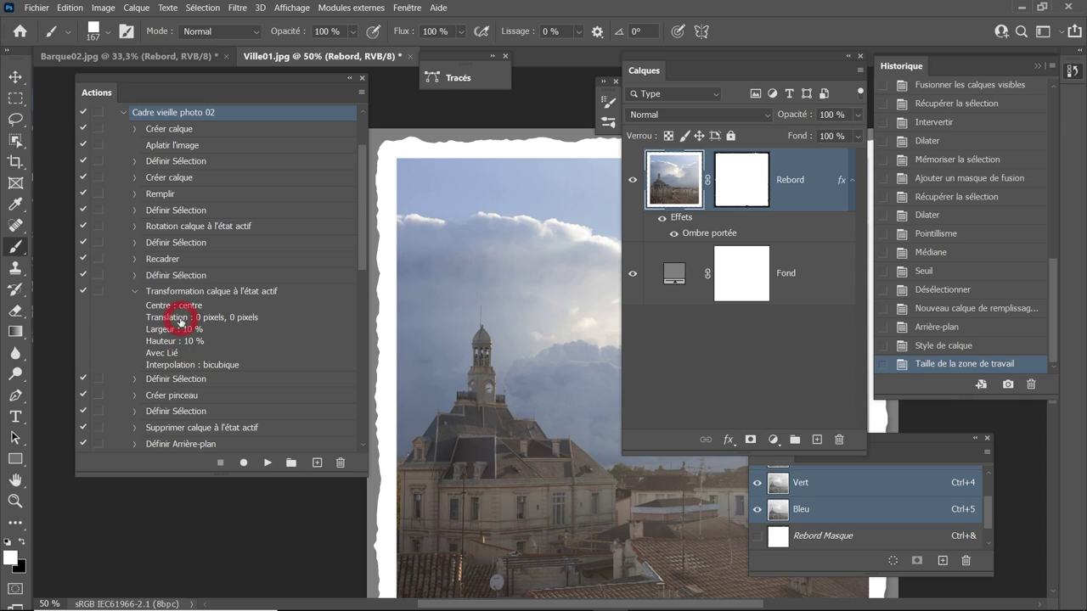
double_click(174, 293)
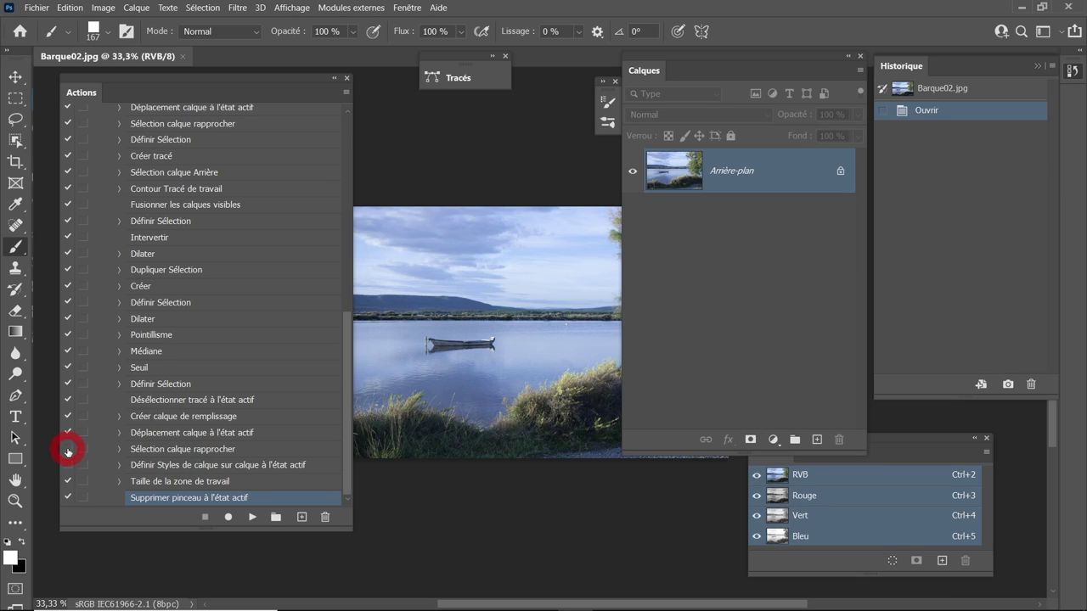
- Disable the fill-layer, layer-move and layer-style steps, then resume recording after the last step
mouse_move(68, 450)
mouse_down()
mouse_move(68, 466)
mouse_move(68, 418)
mouse_move(154, 416)
mouse_up()
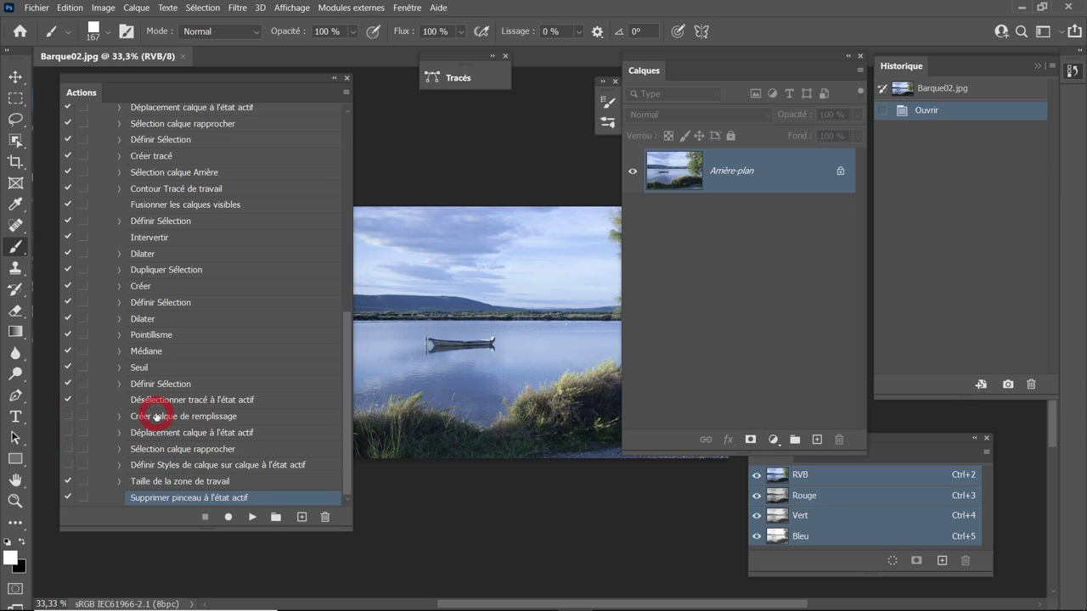
drag(155, 427, 126, 440)
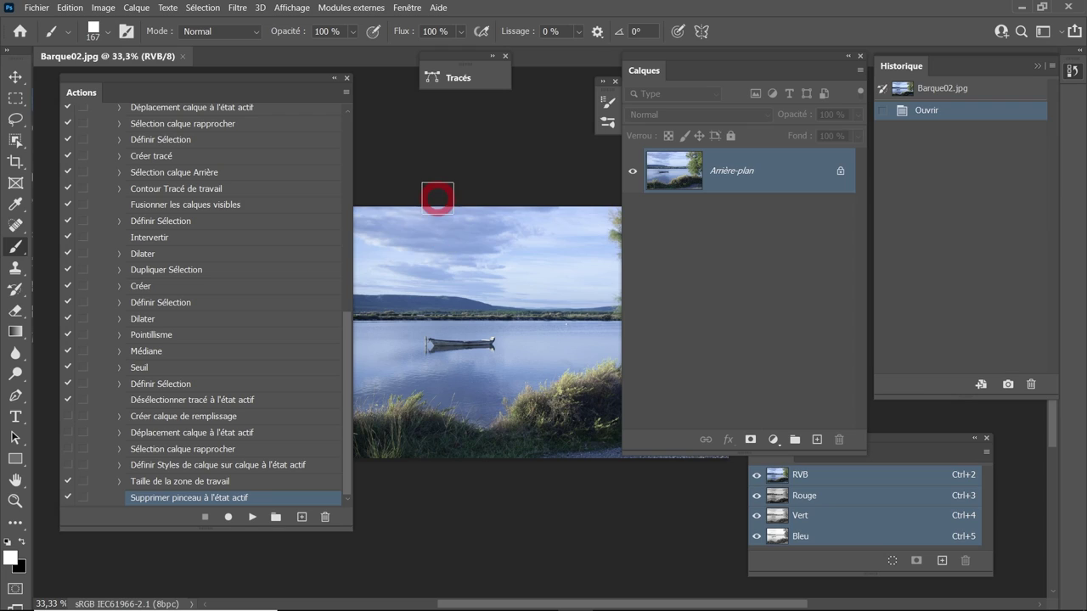
click(228, 518)
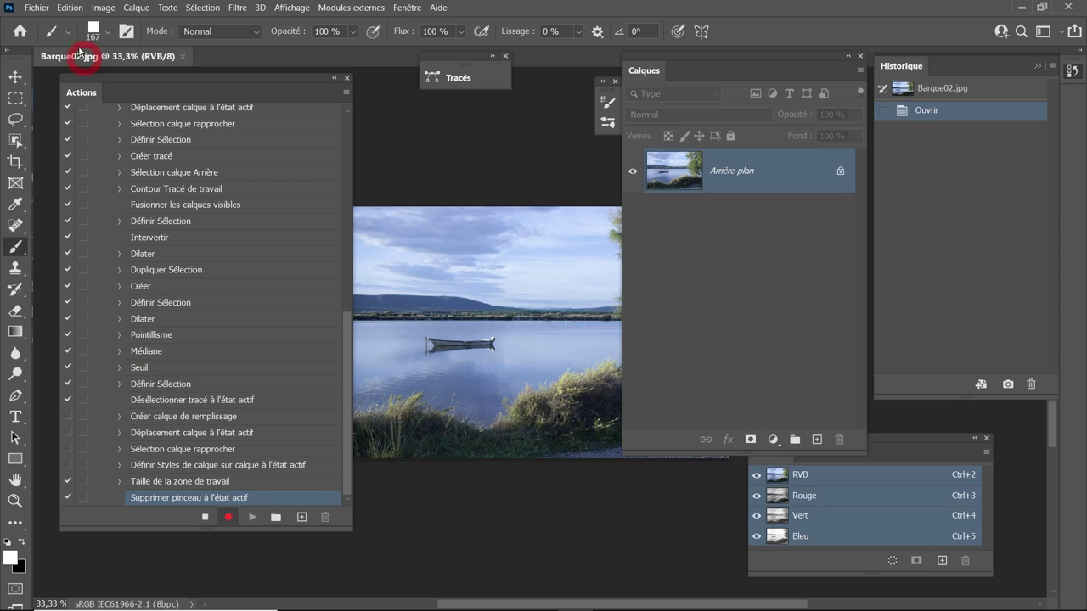
- Record saving a PNG copy as Barque02 copie.png, replacing the existing file, then stop recording
click(36, 8)
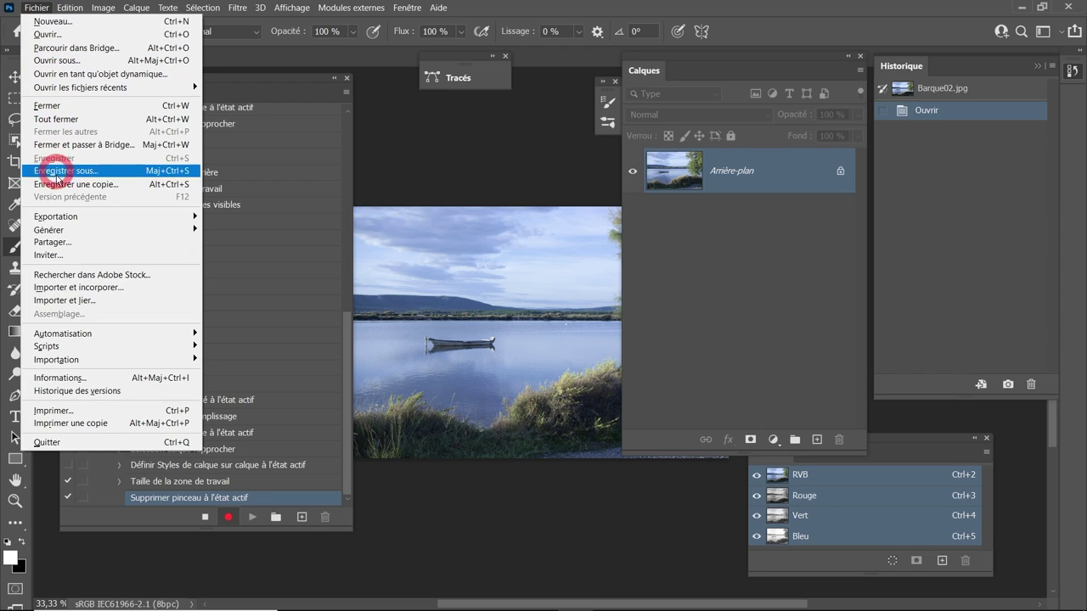
click(118, 188)
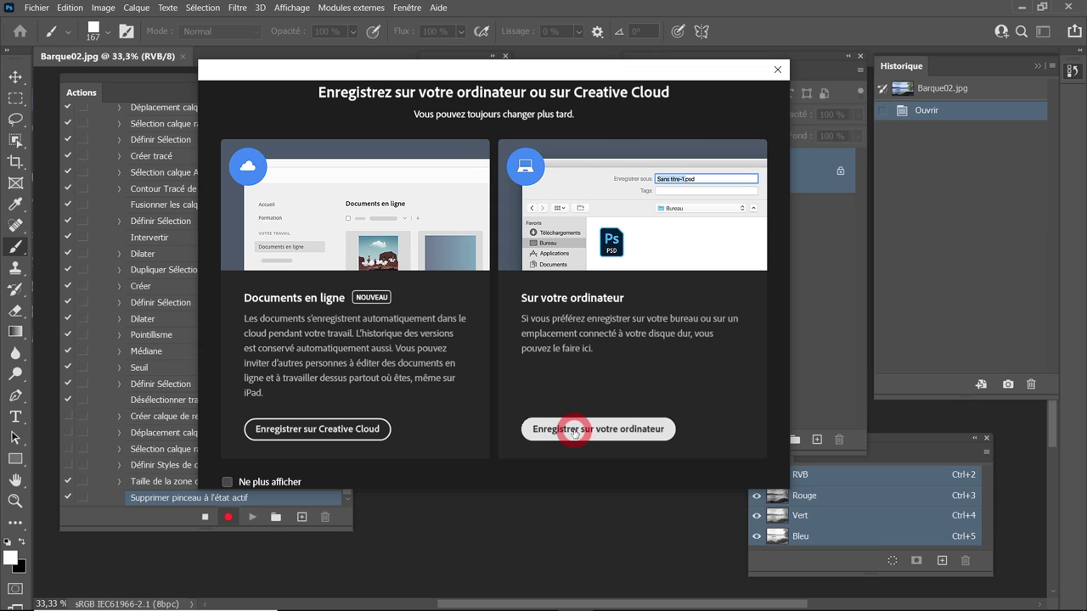
click(574, 430)
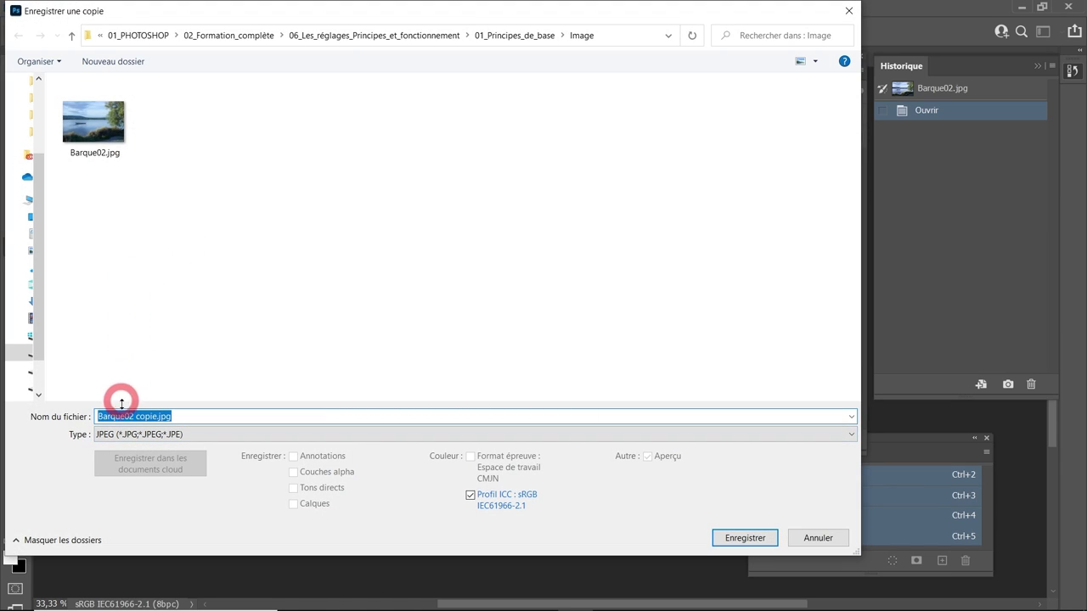
click(166, 434)
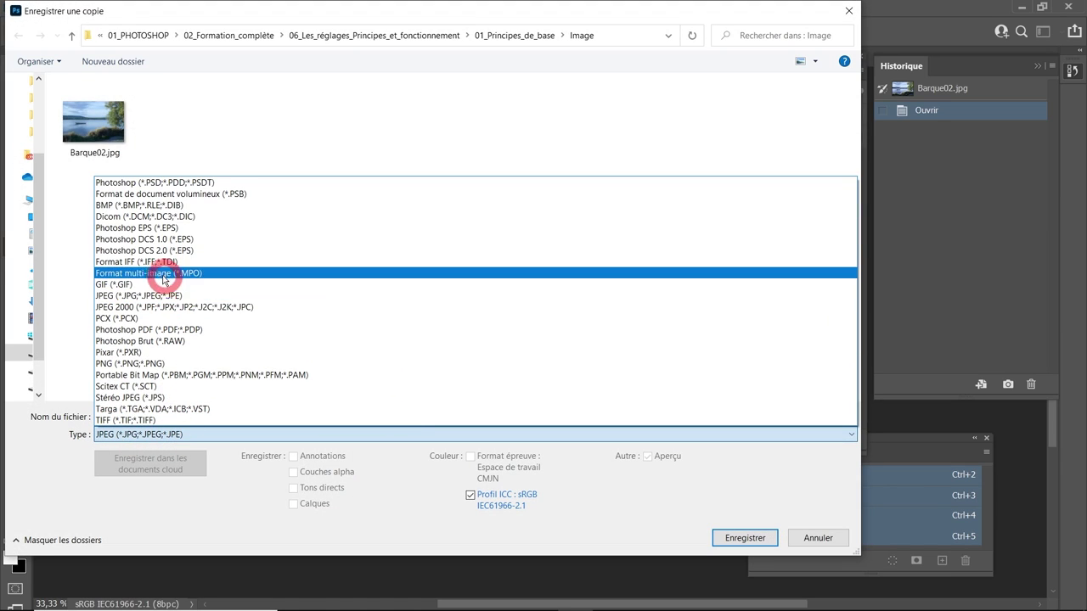
click(158, 362)
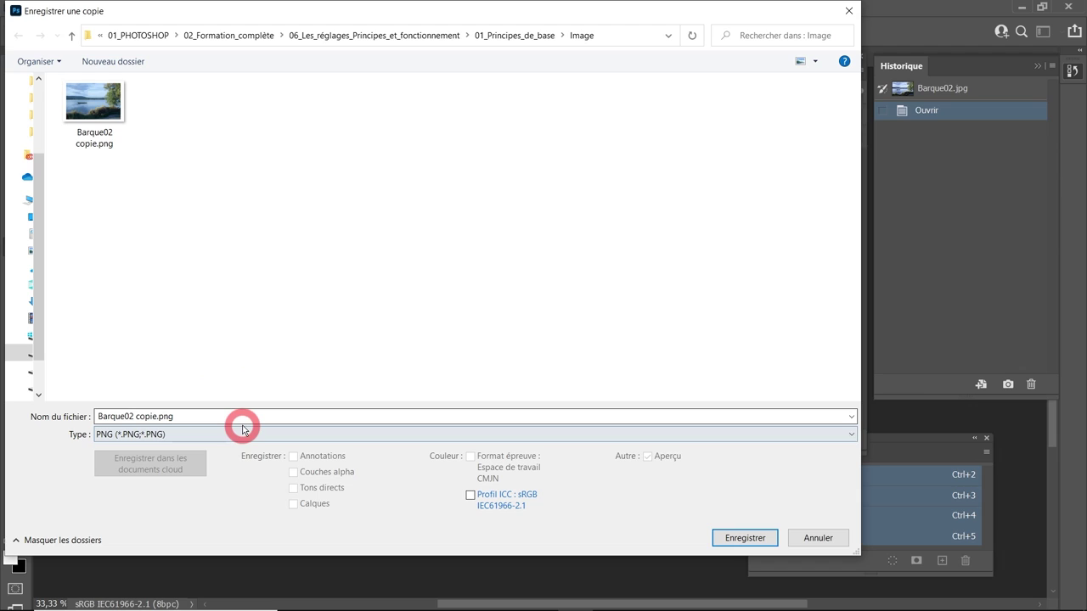
click(735, 535)
click(576, 314)
click(668, 183)
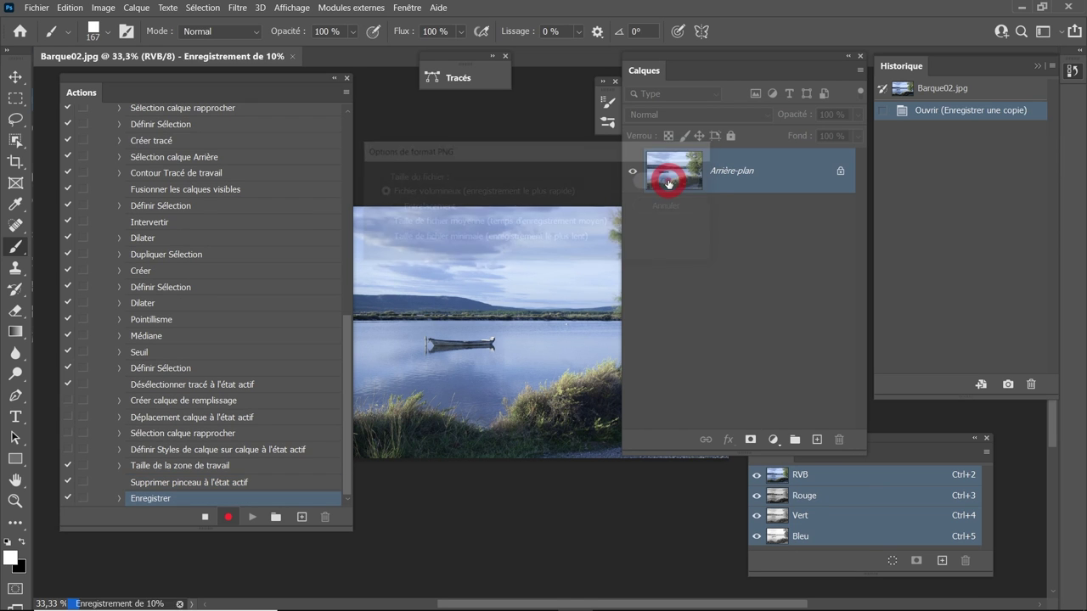
click(202, 518)
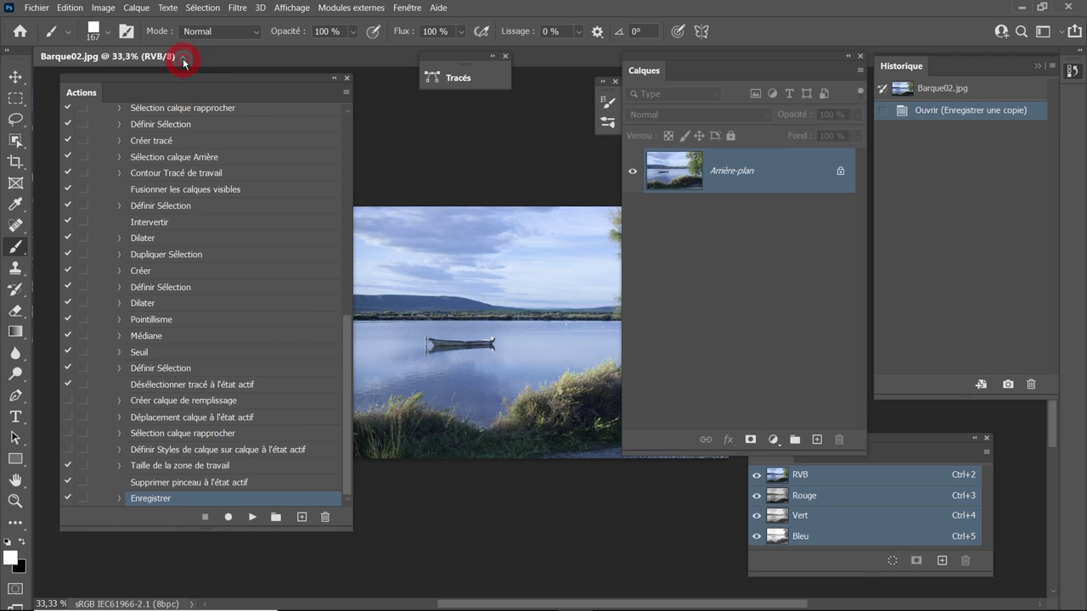
- Batch-run Cadre vieille photo 02 on 01_Images_de_base, outputting to 02_Images_avec_contour
click(47, 14)
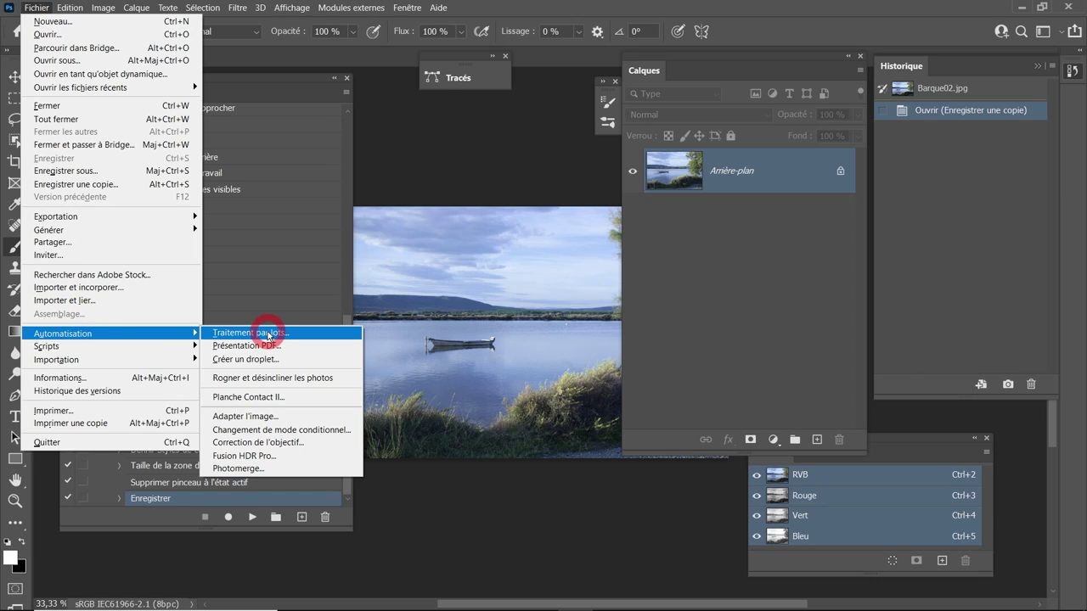
click(267, 333)
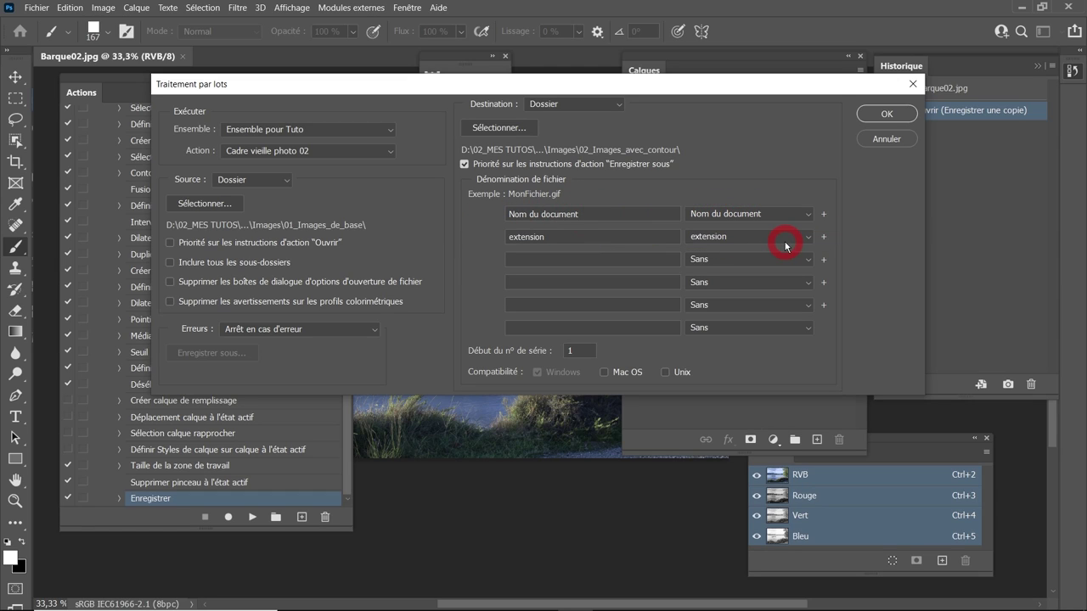
click(888, 116)
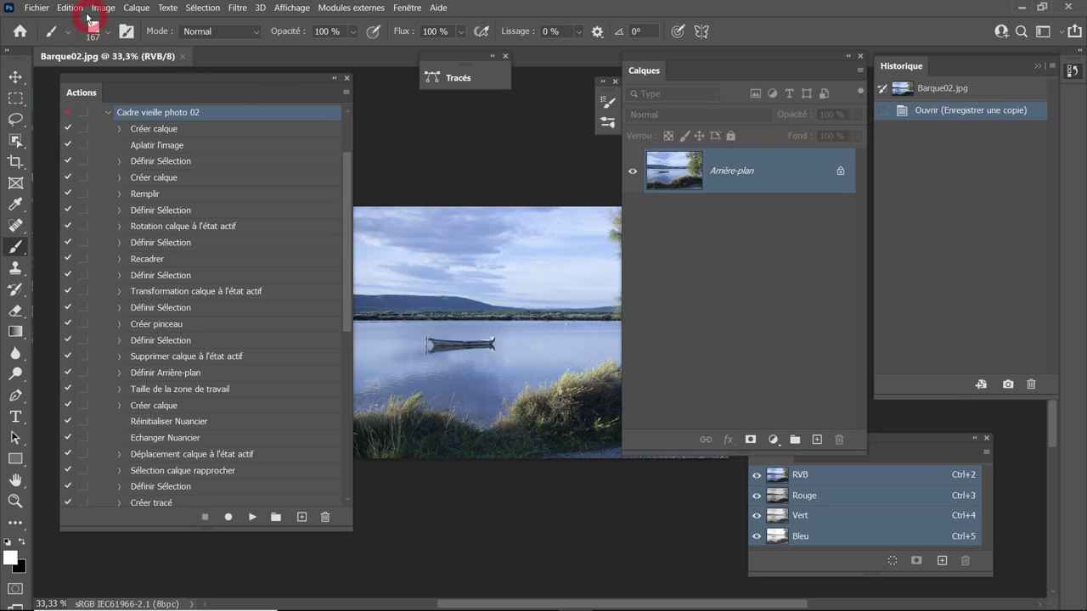
- Open Barque02.png and Ville01.png from the 02_Images_avec_contour folder
click(37, 8)
click(59, 35)
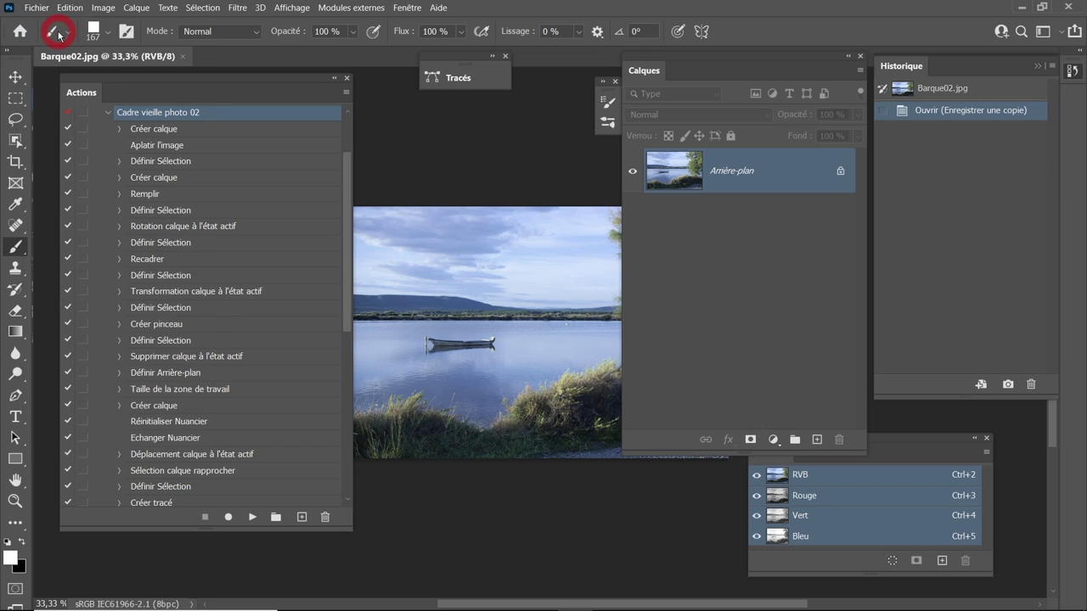
drag(270, 199, 96, 132)
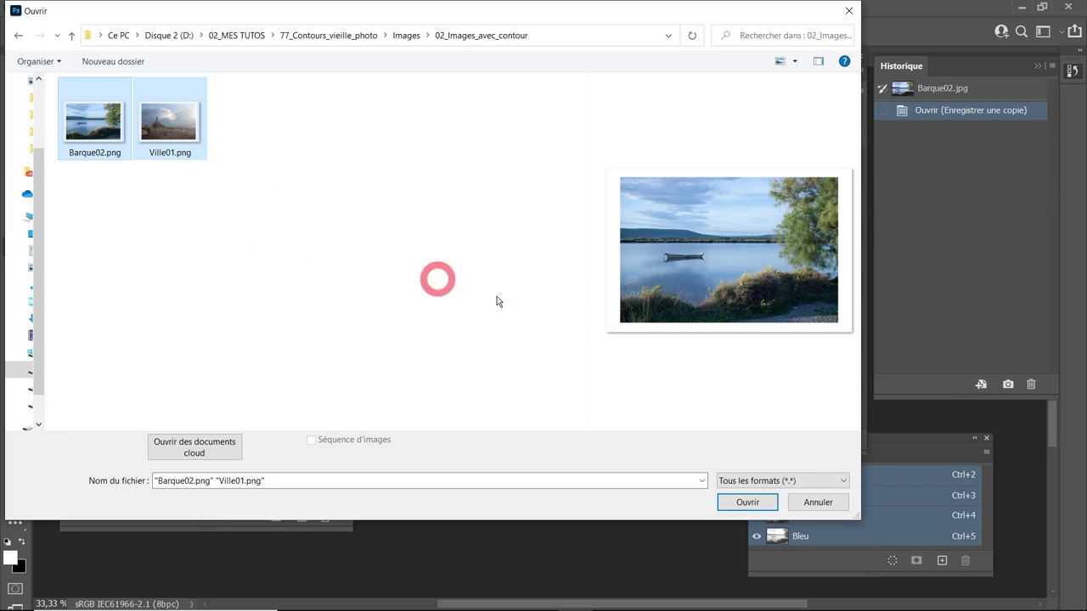
click(739, 503)
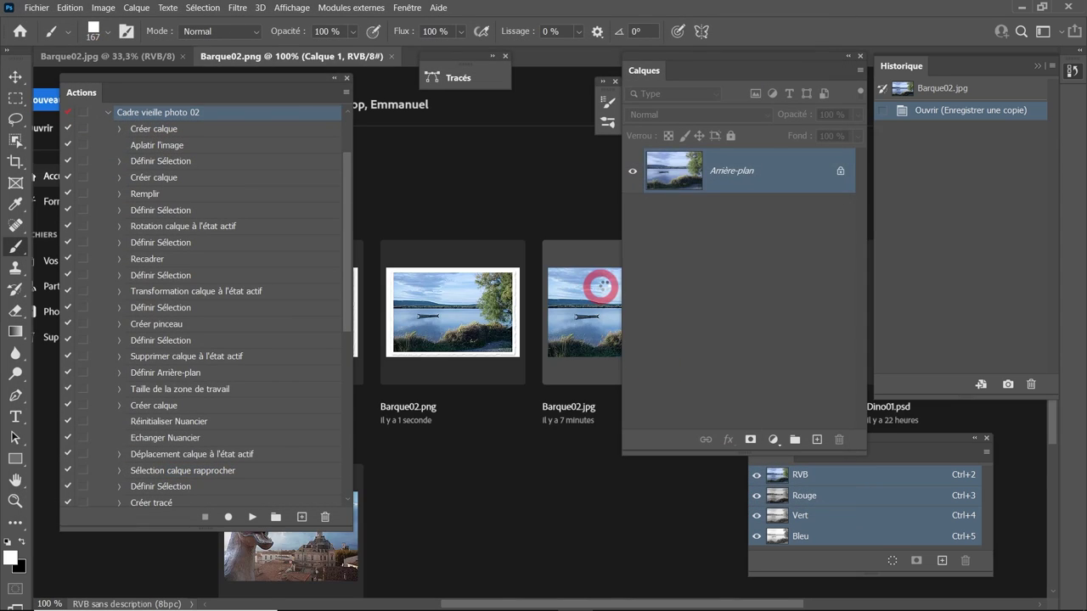
- Inspect both framed PNGs, zooming in on Barque02's tree and shoreline
click(332, 78)
click(393, 285)
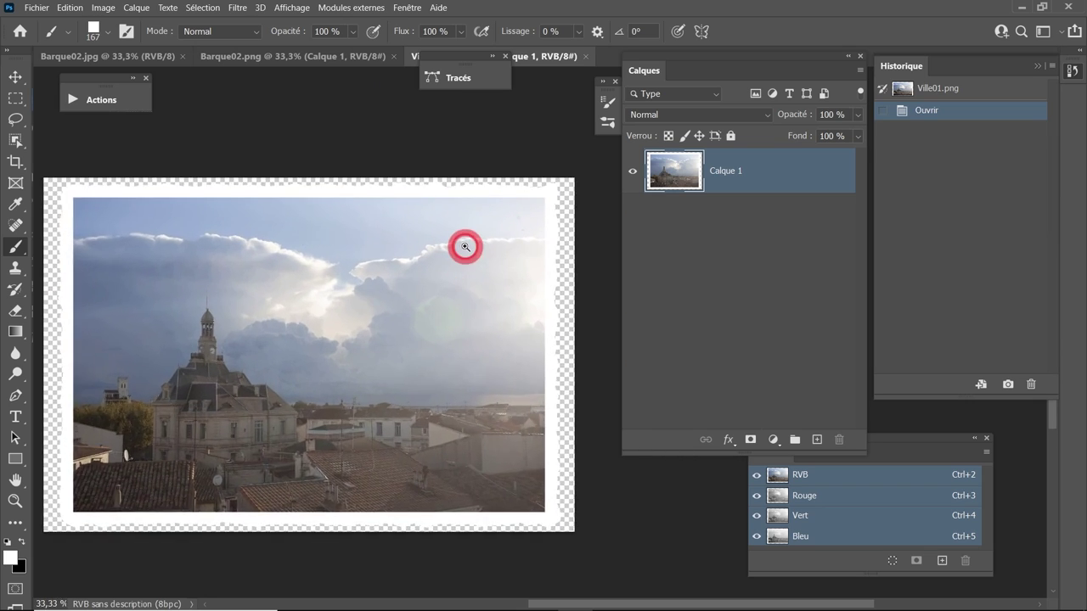
scroll(465, 243, up, 3)
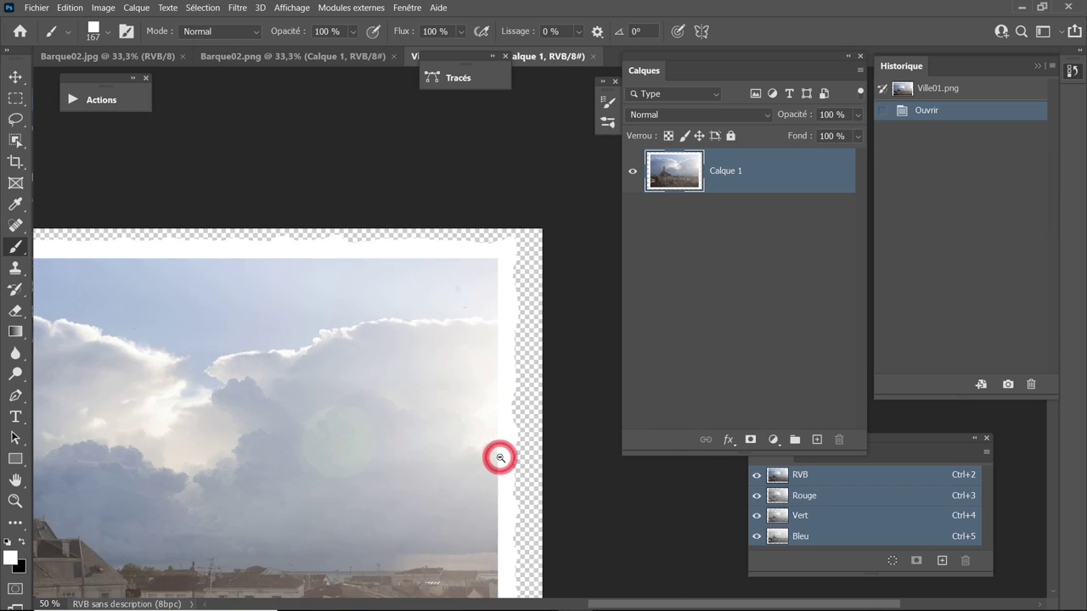
scroll(509, 263, down, 2)
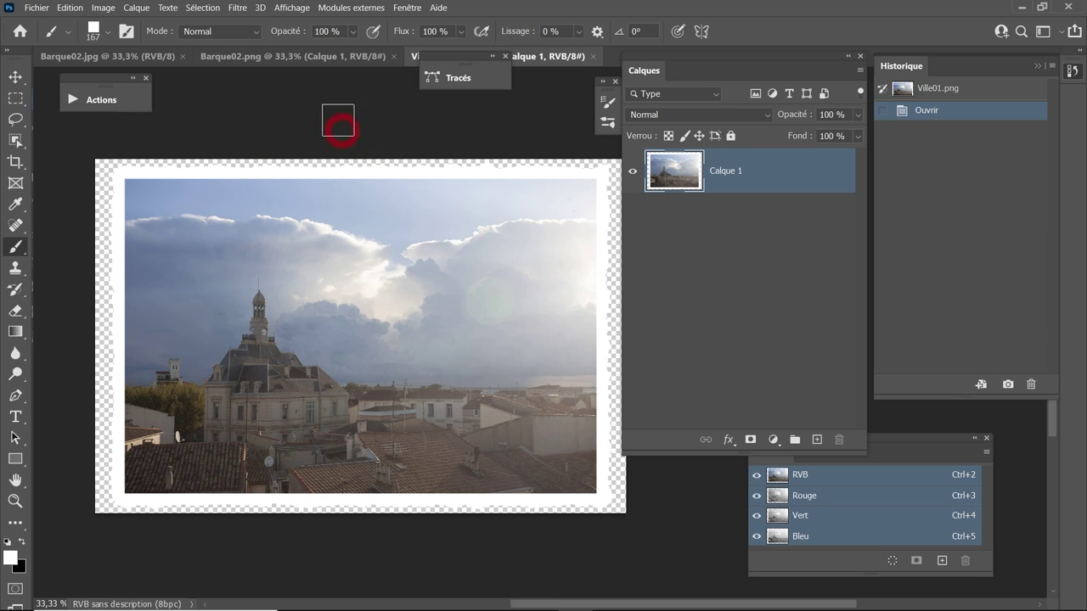
click(315, 56)
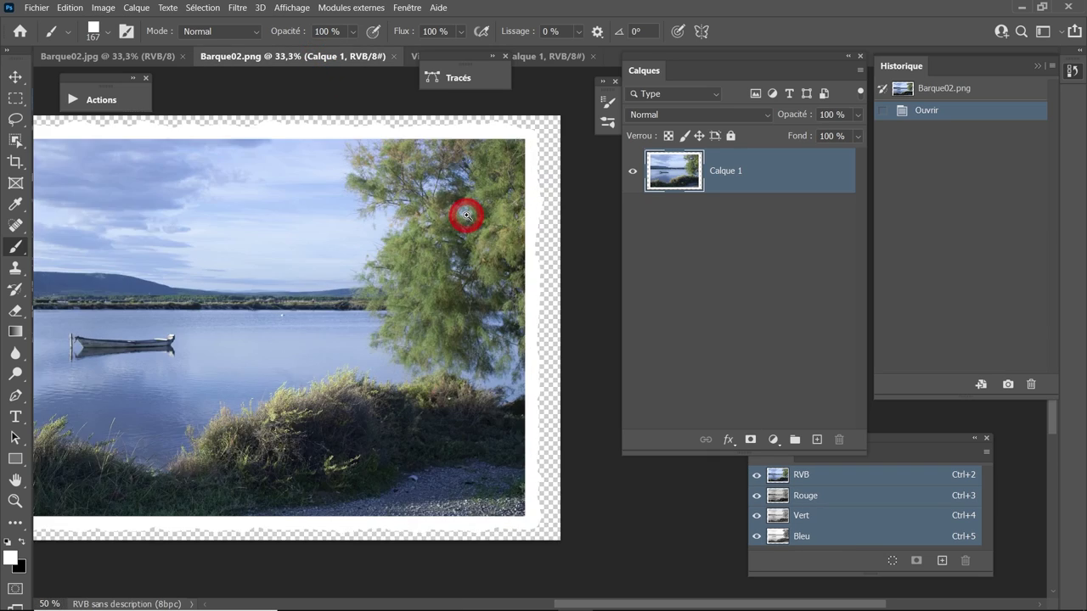
scroll(462, 214, up, 2)
drag(327, 296, 326, 215)
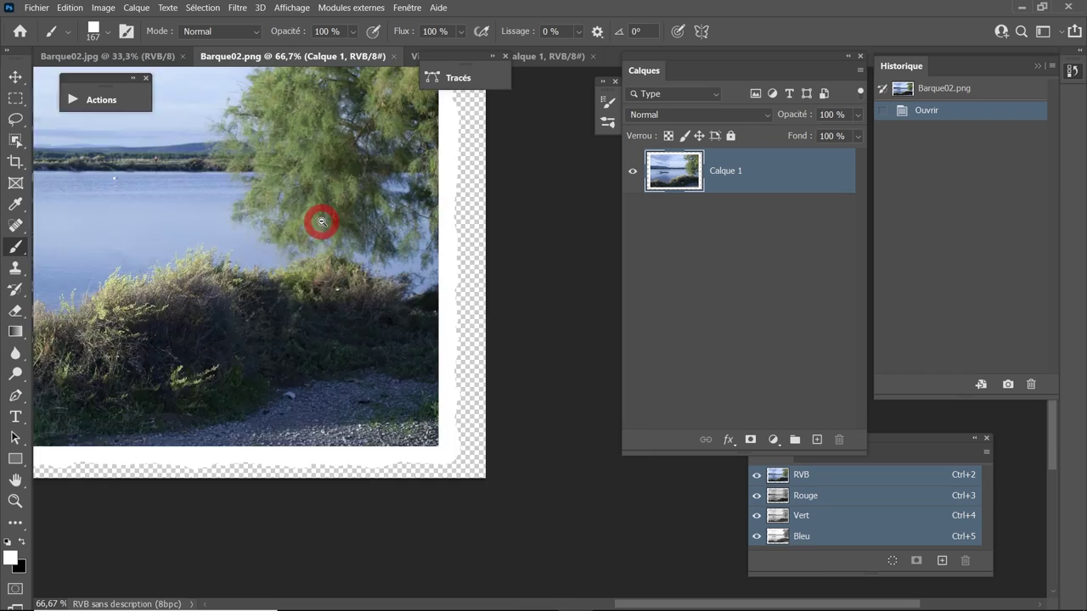
scroll(322, 222, down, 2)
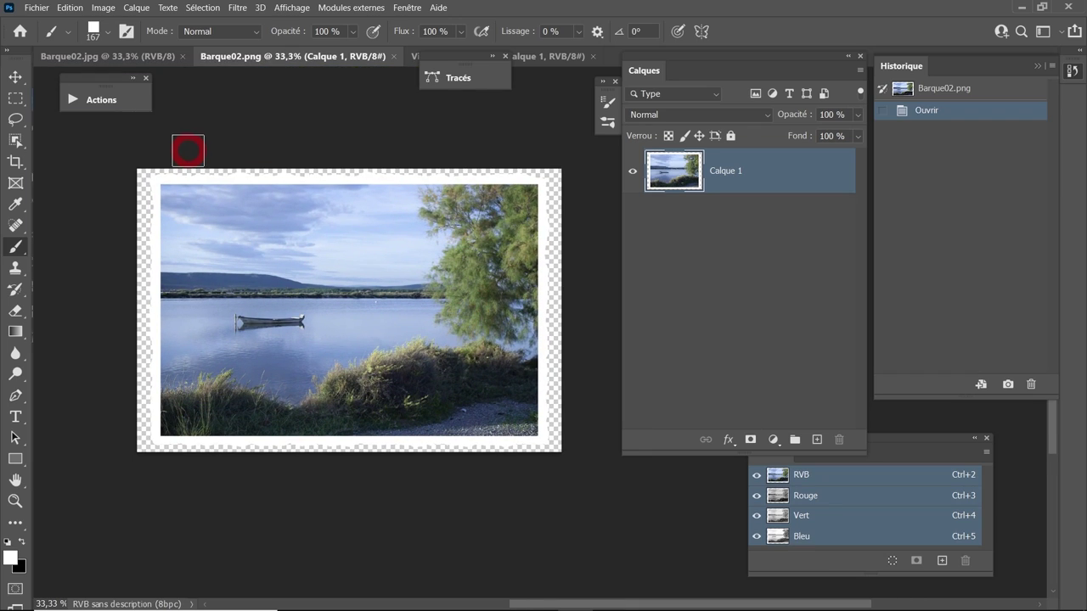